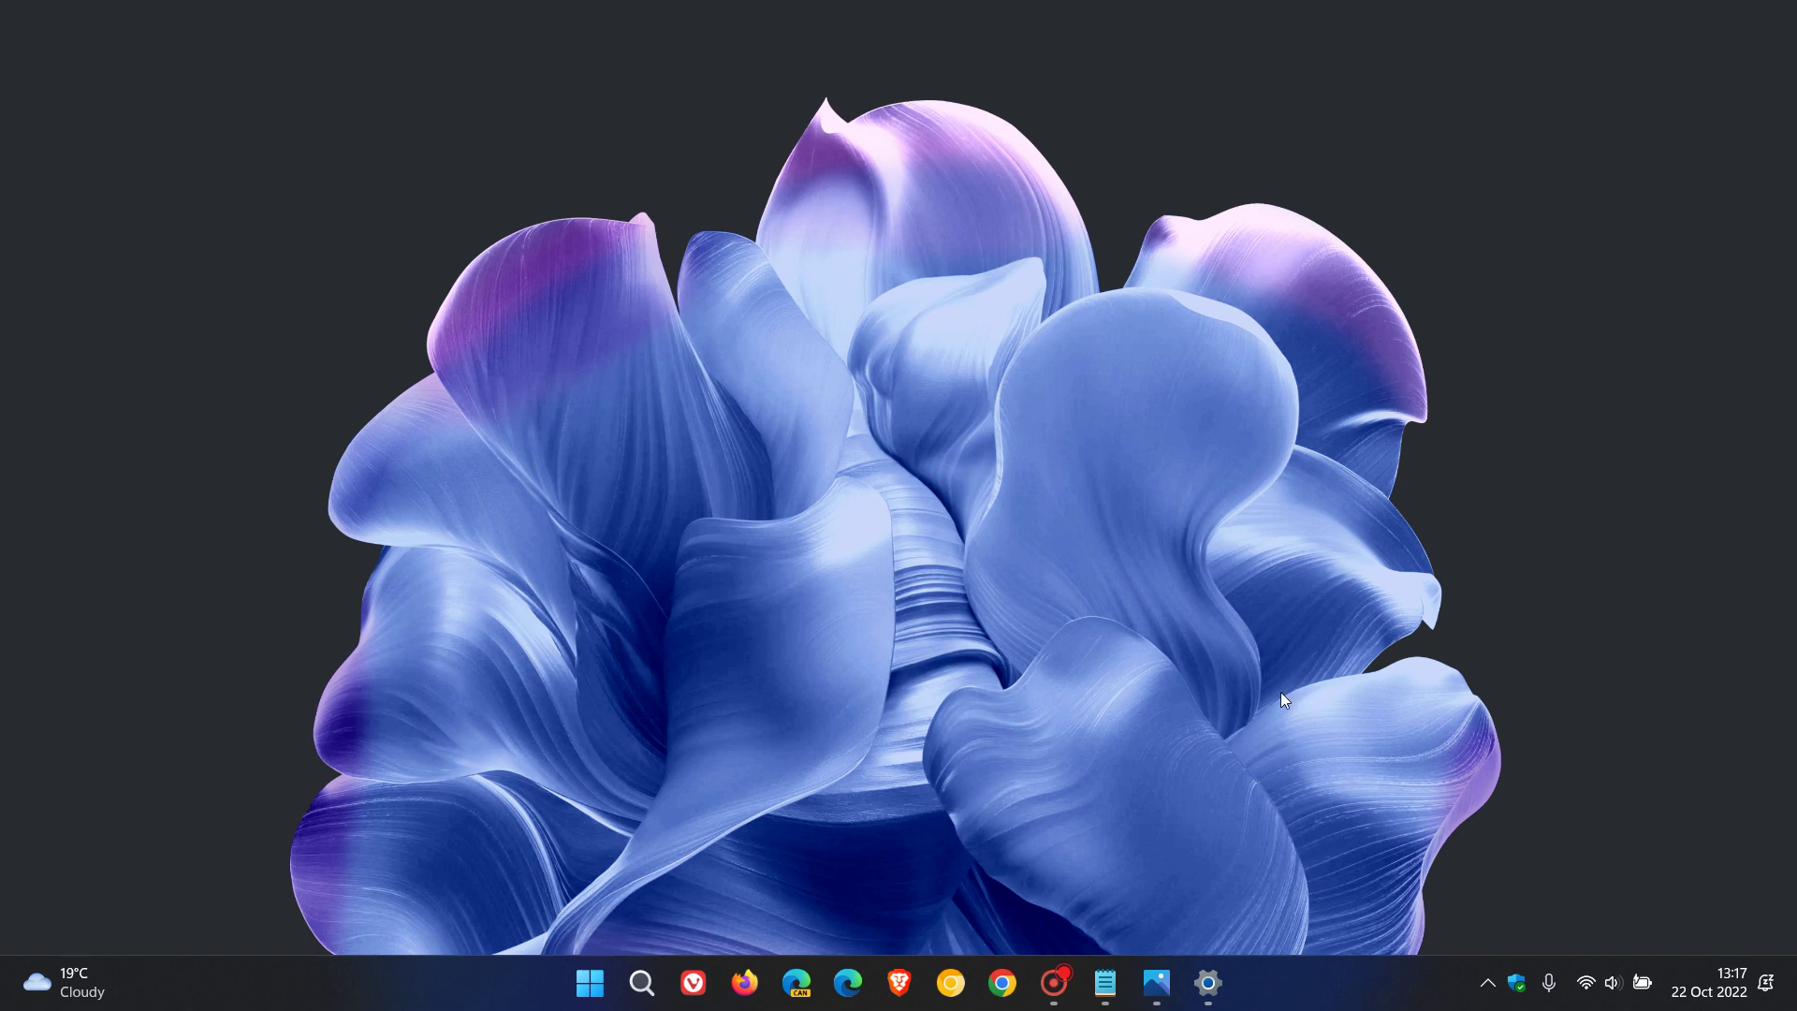
Minimize the Settings update history window, then bring up and dismiss the taskbar context menu
click(1207, 994)
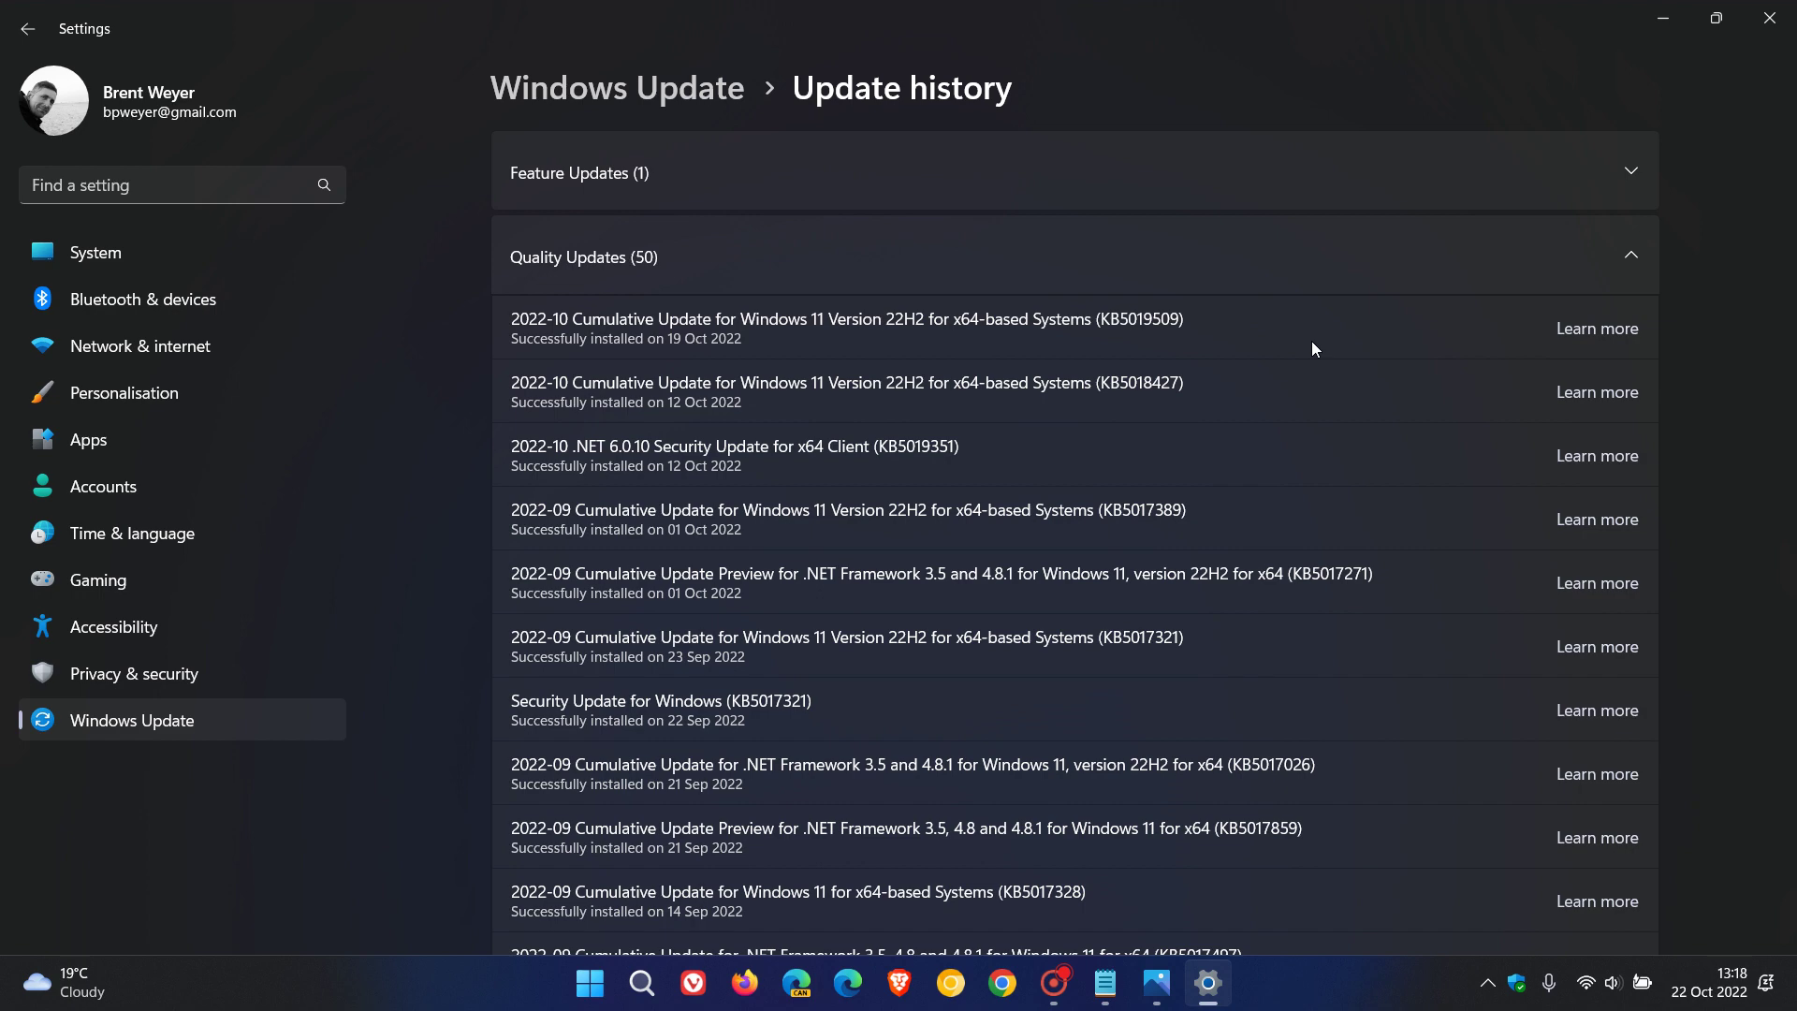
click(1662, 28)
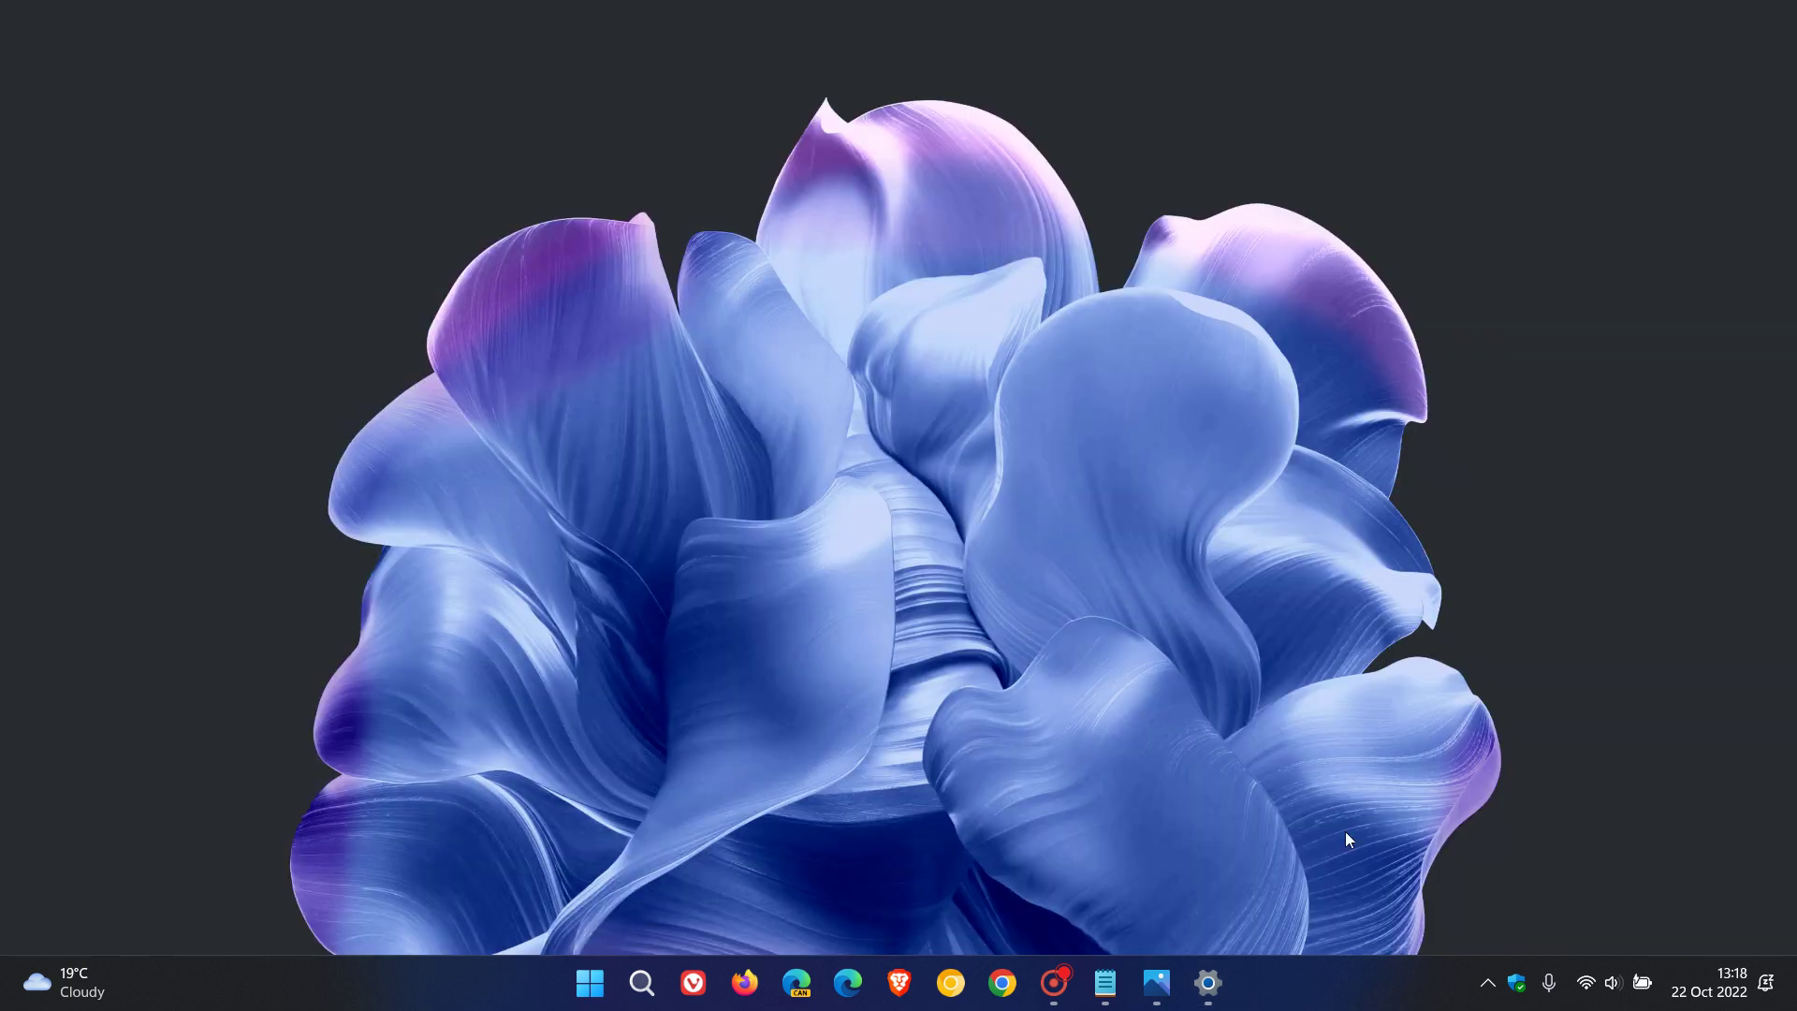
right_click(1319, 999)
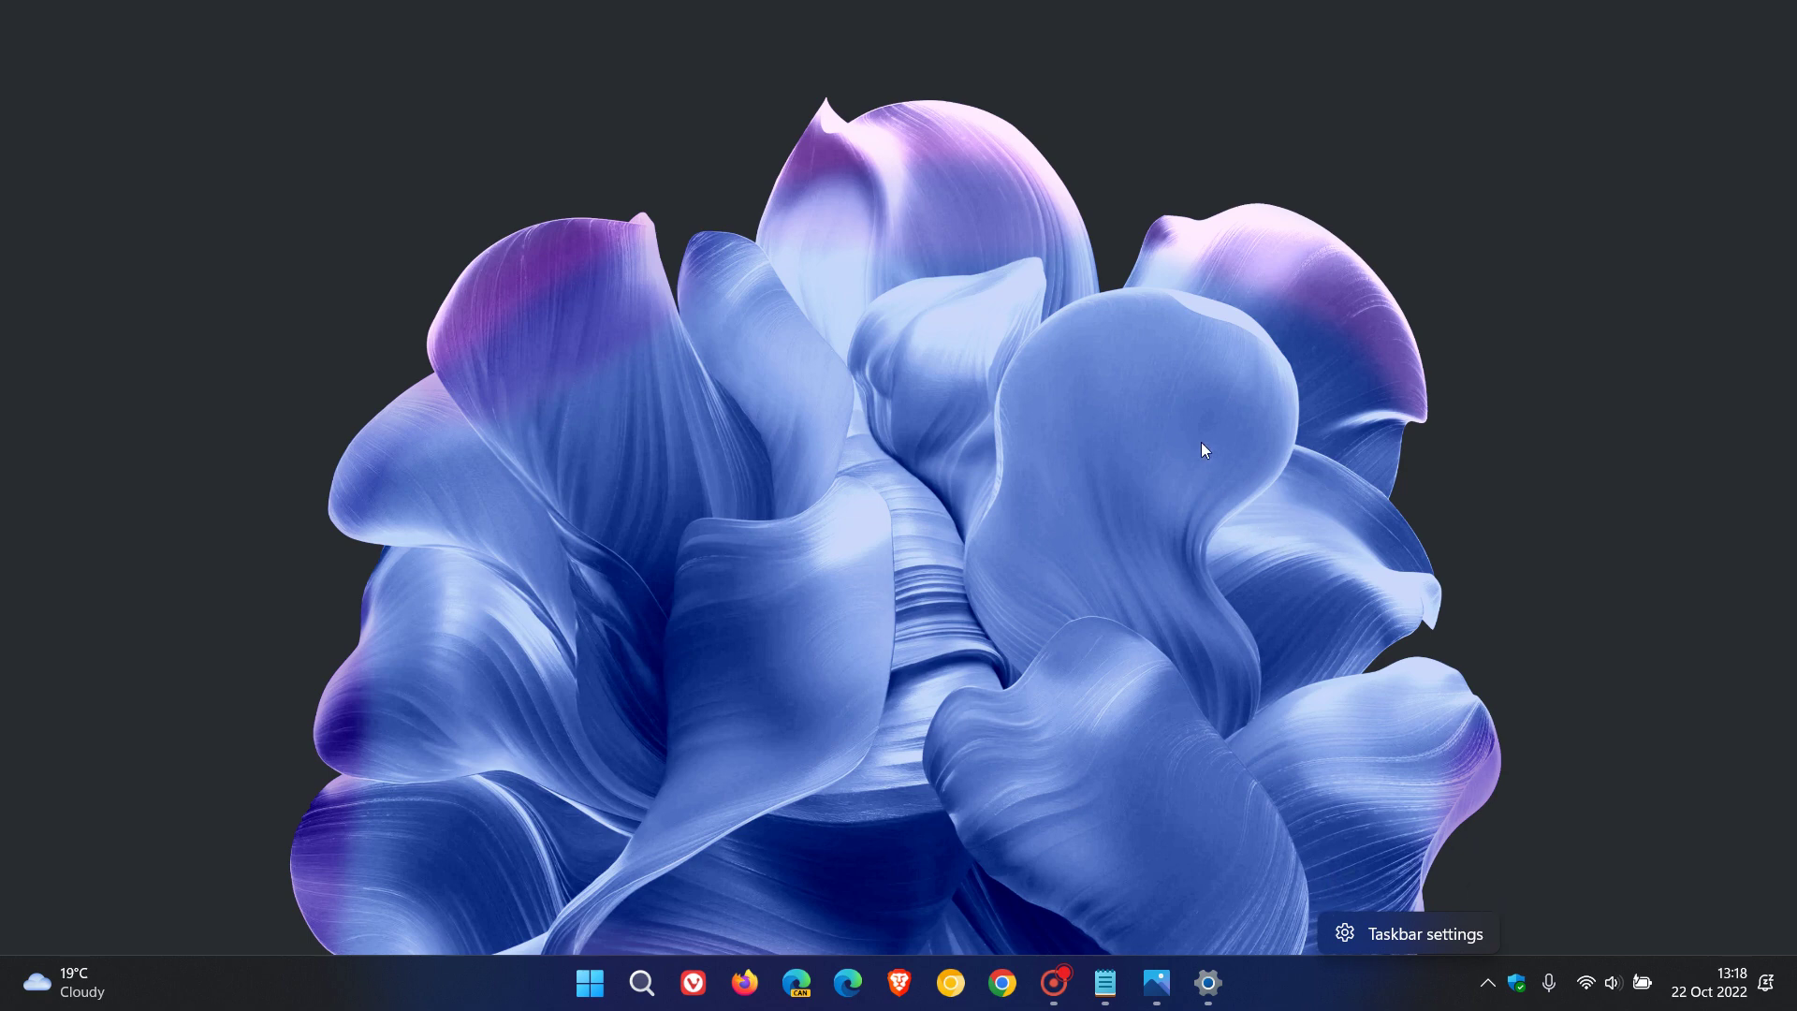
click(1190, 420)
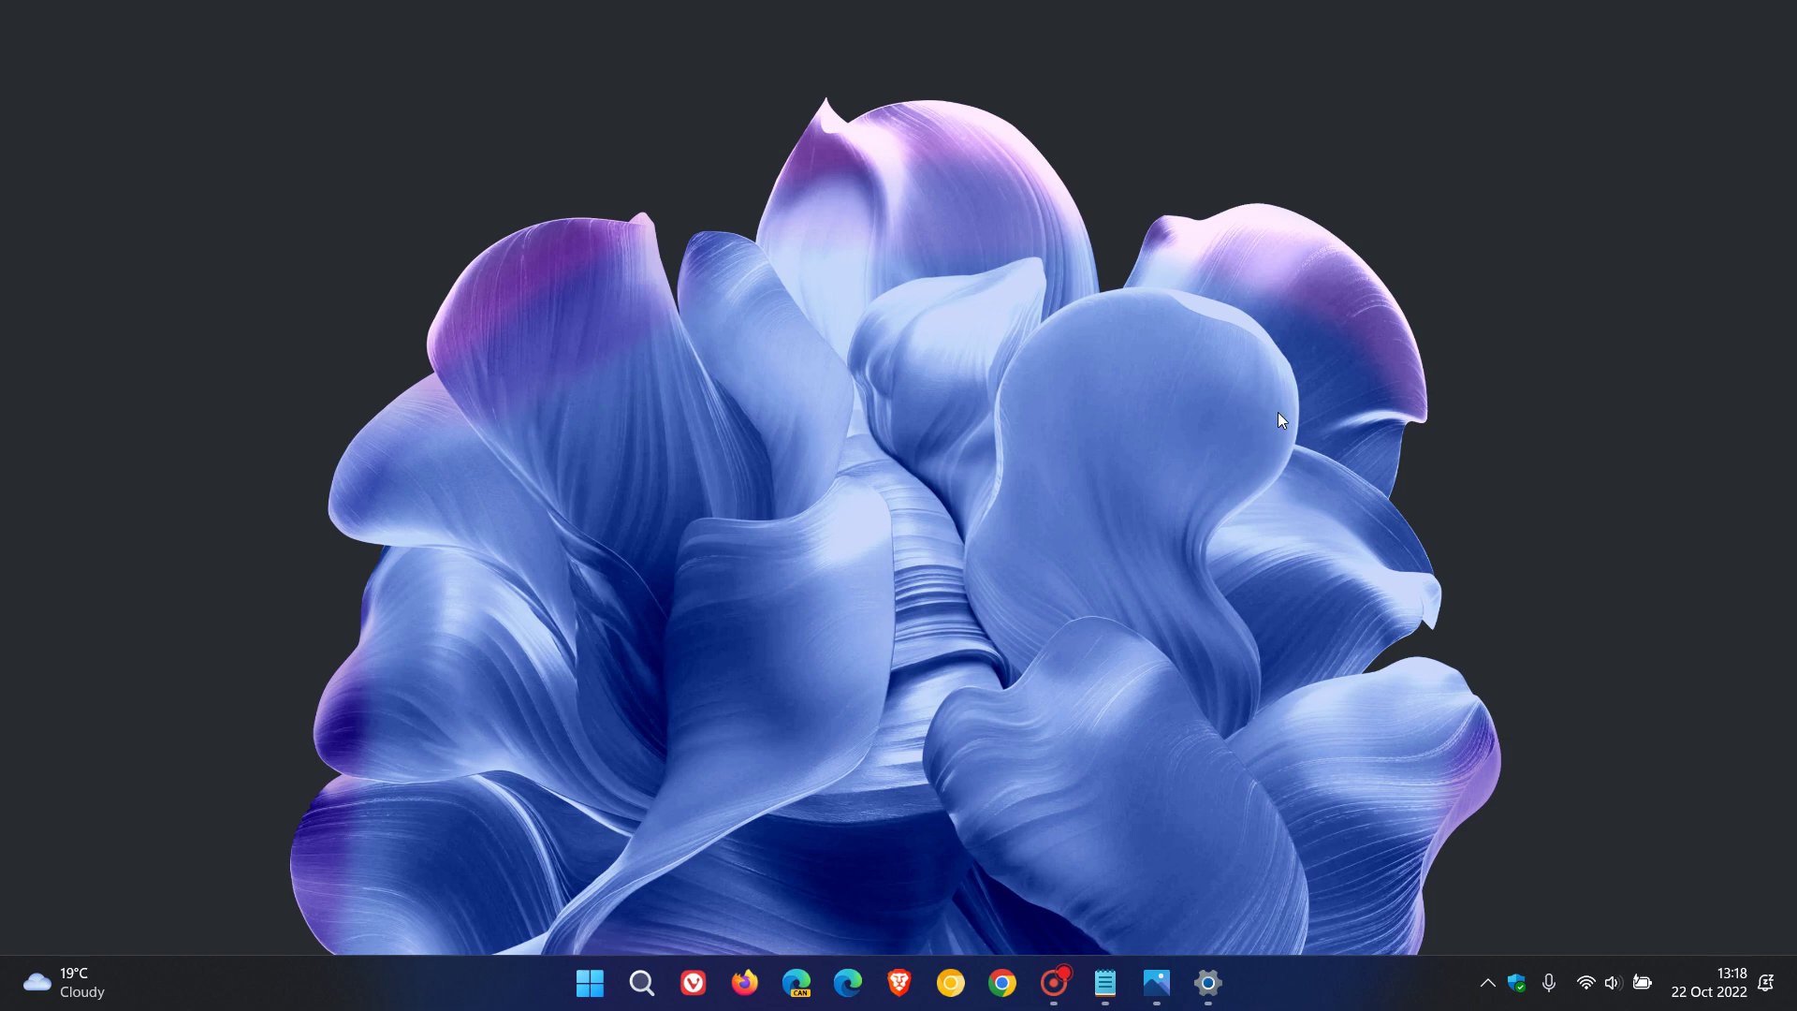
Open the notifications and calendar panel from the clock, then close it by clicking the desktop
click(1716, 994)
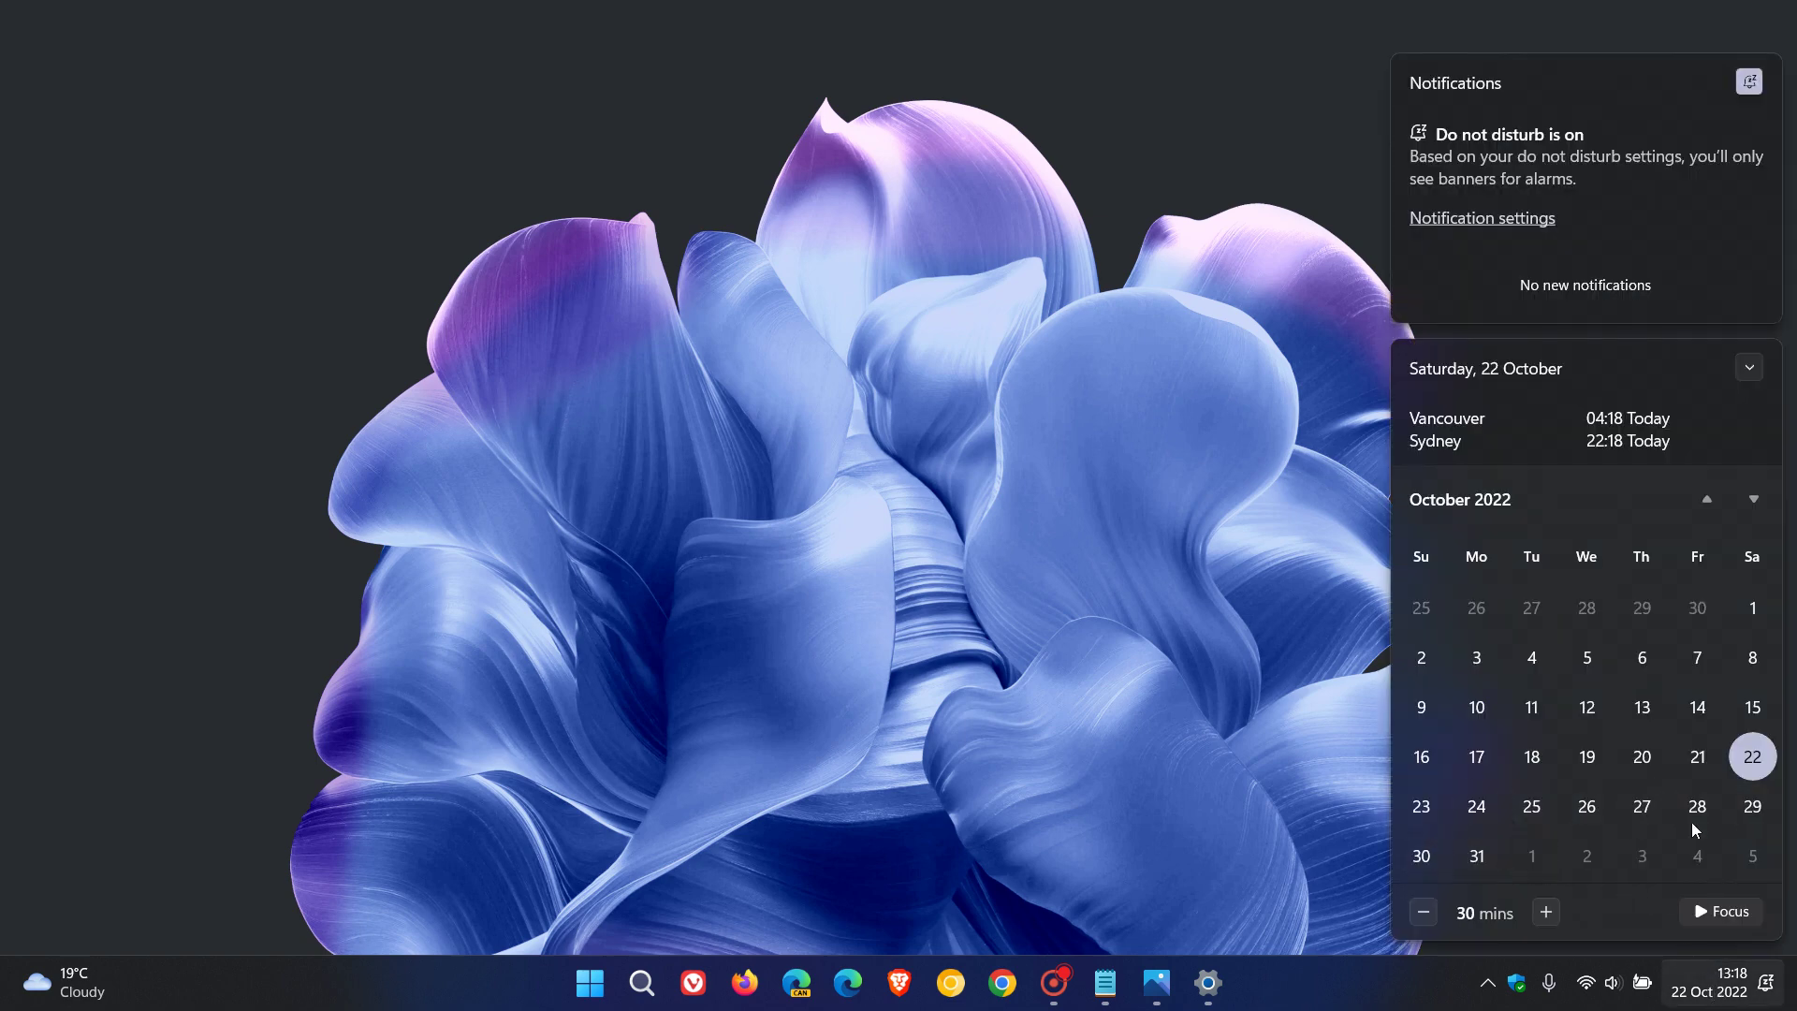
click(1133, 403)
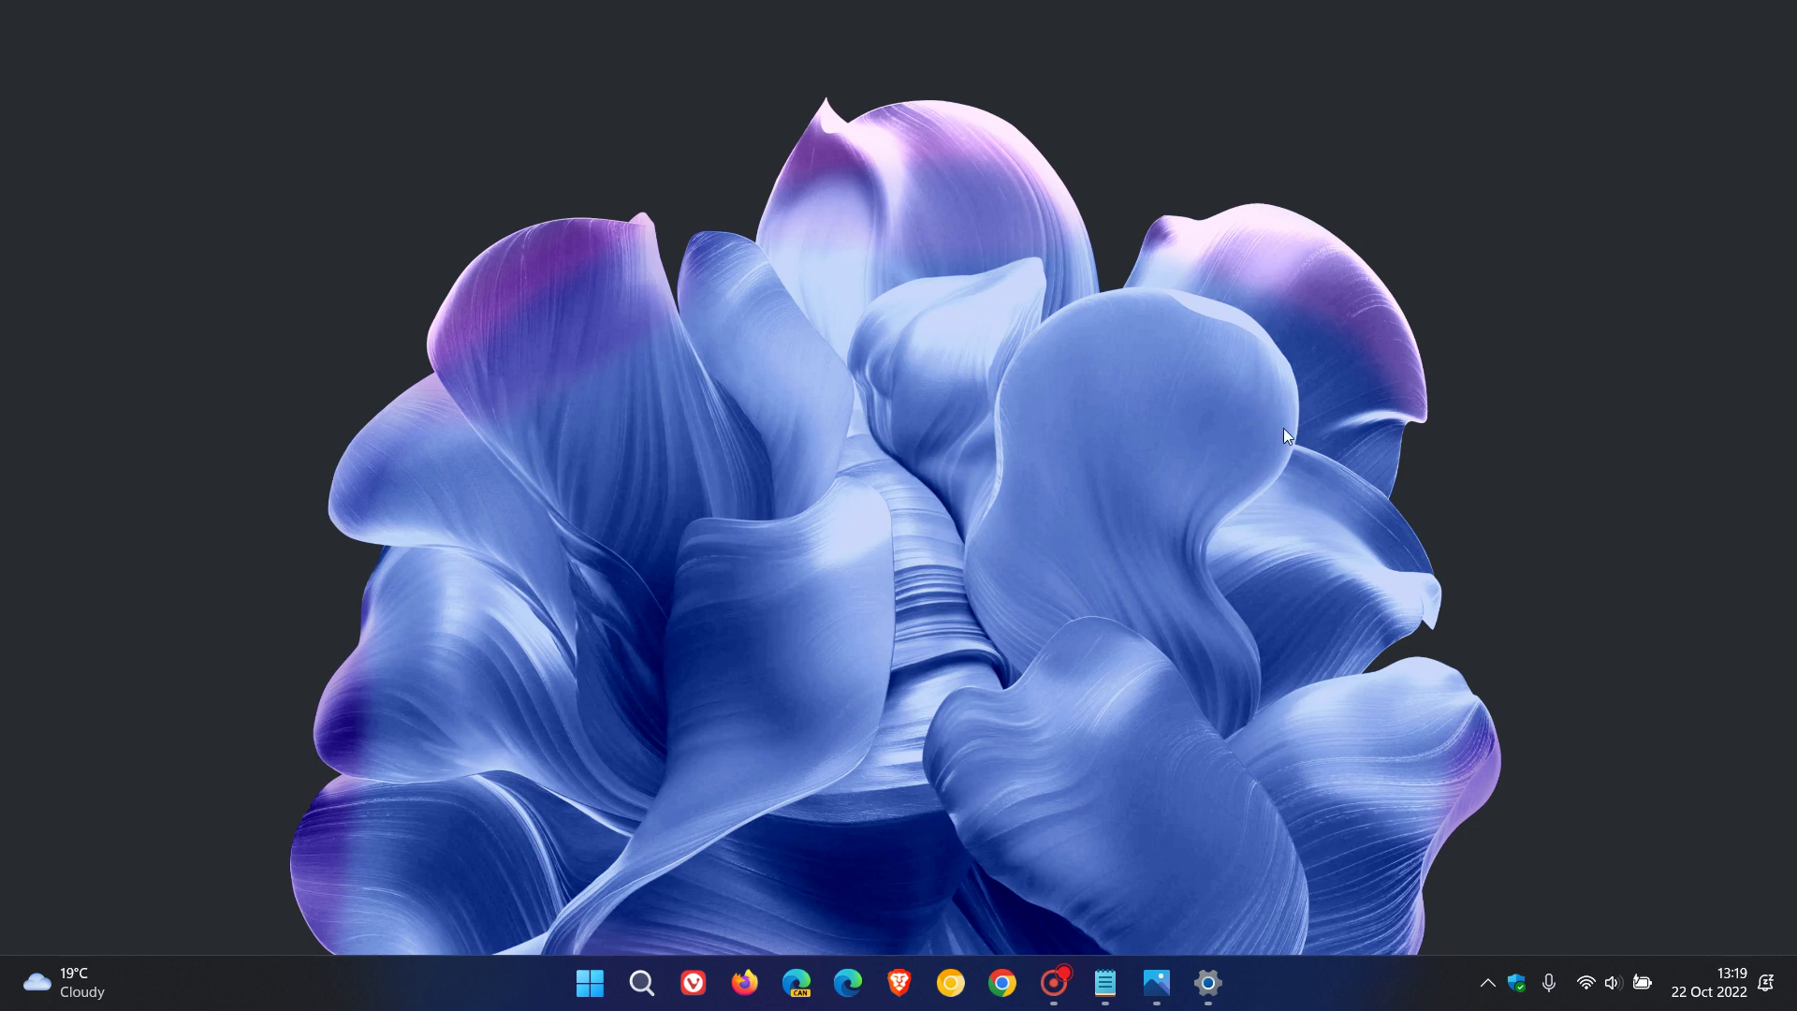
click(1209, 983)
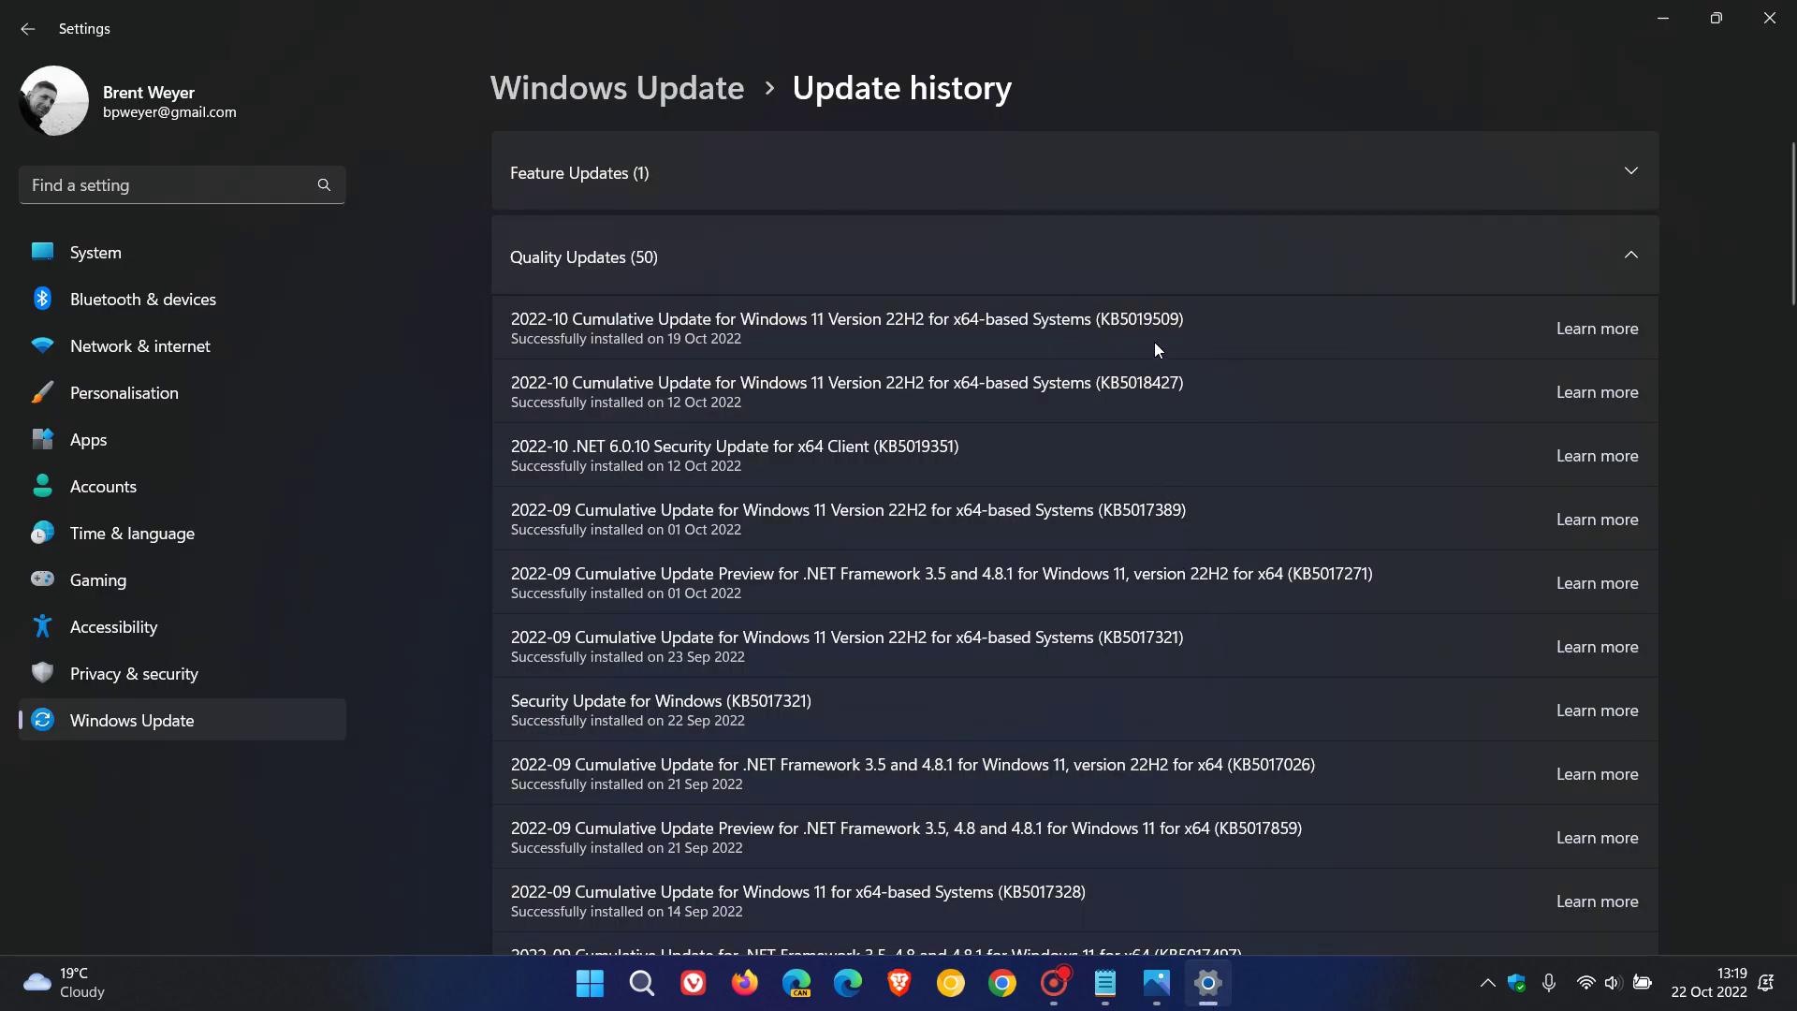
click(1663, 19)
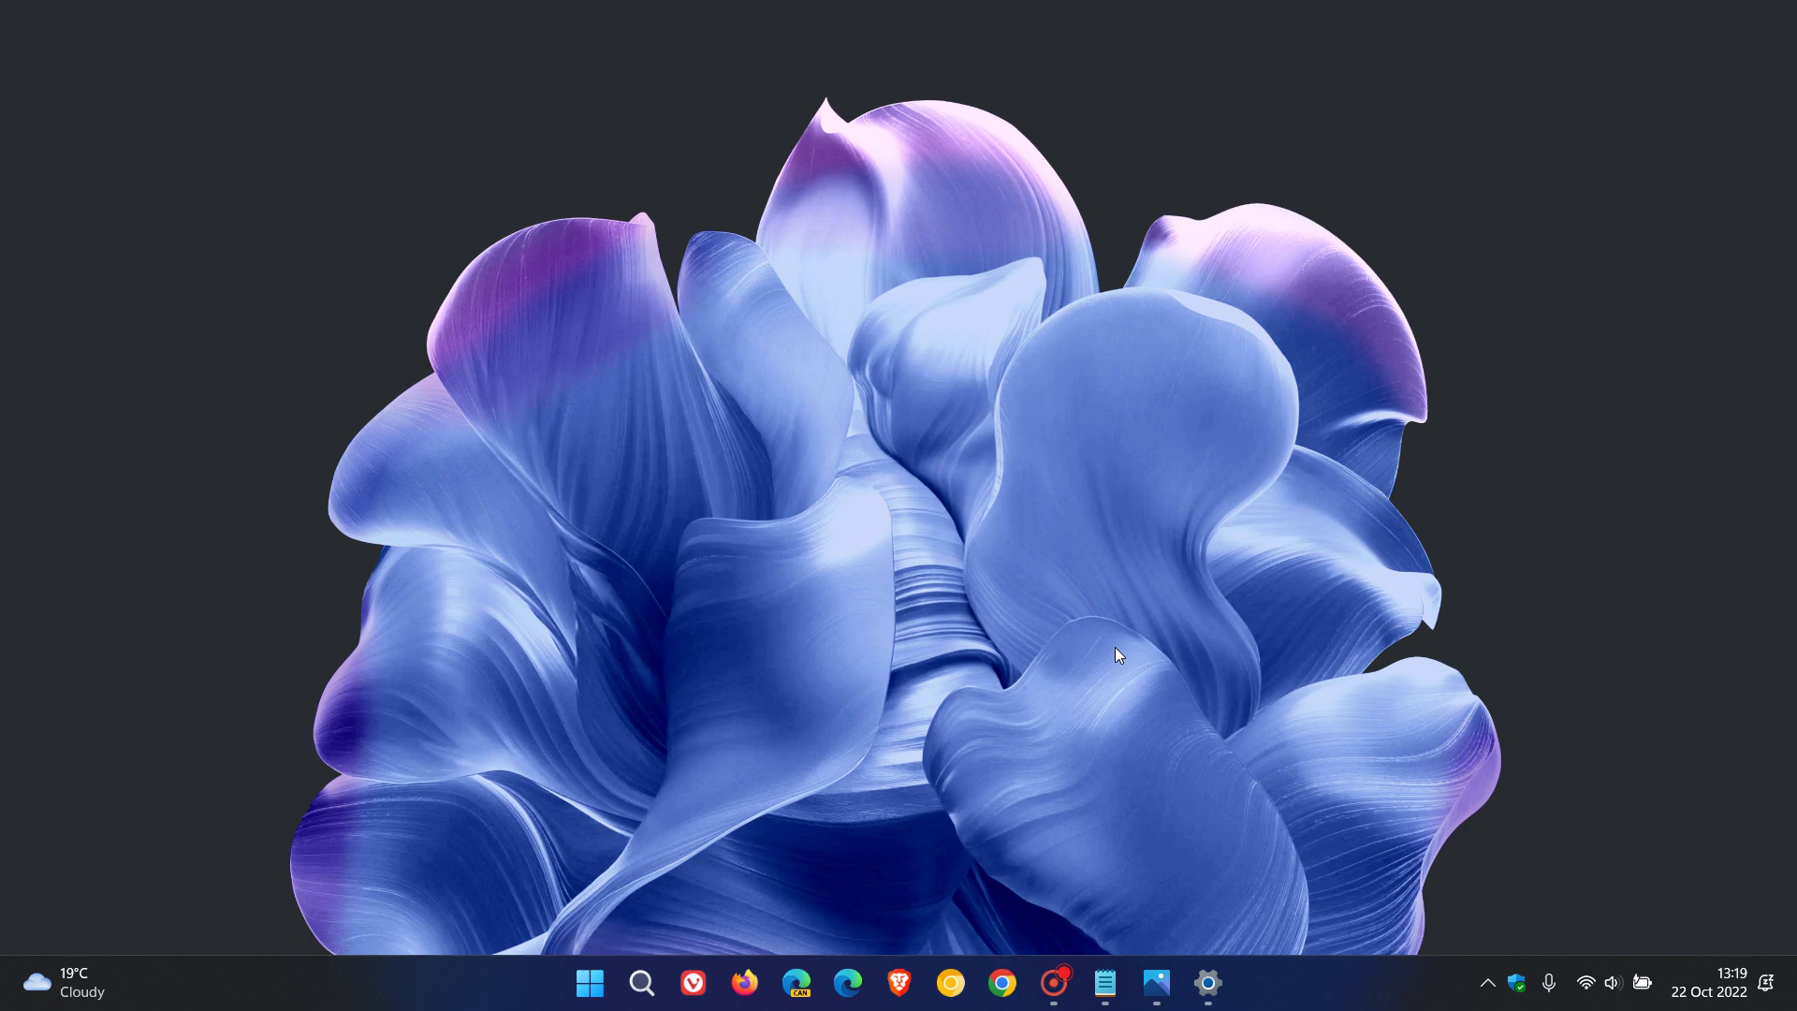
Launch Registry Editor by running regedit from the Start button's Run prompt
right_click(597, 994)
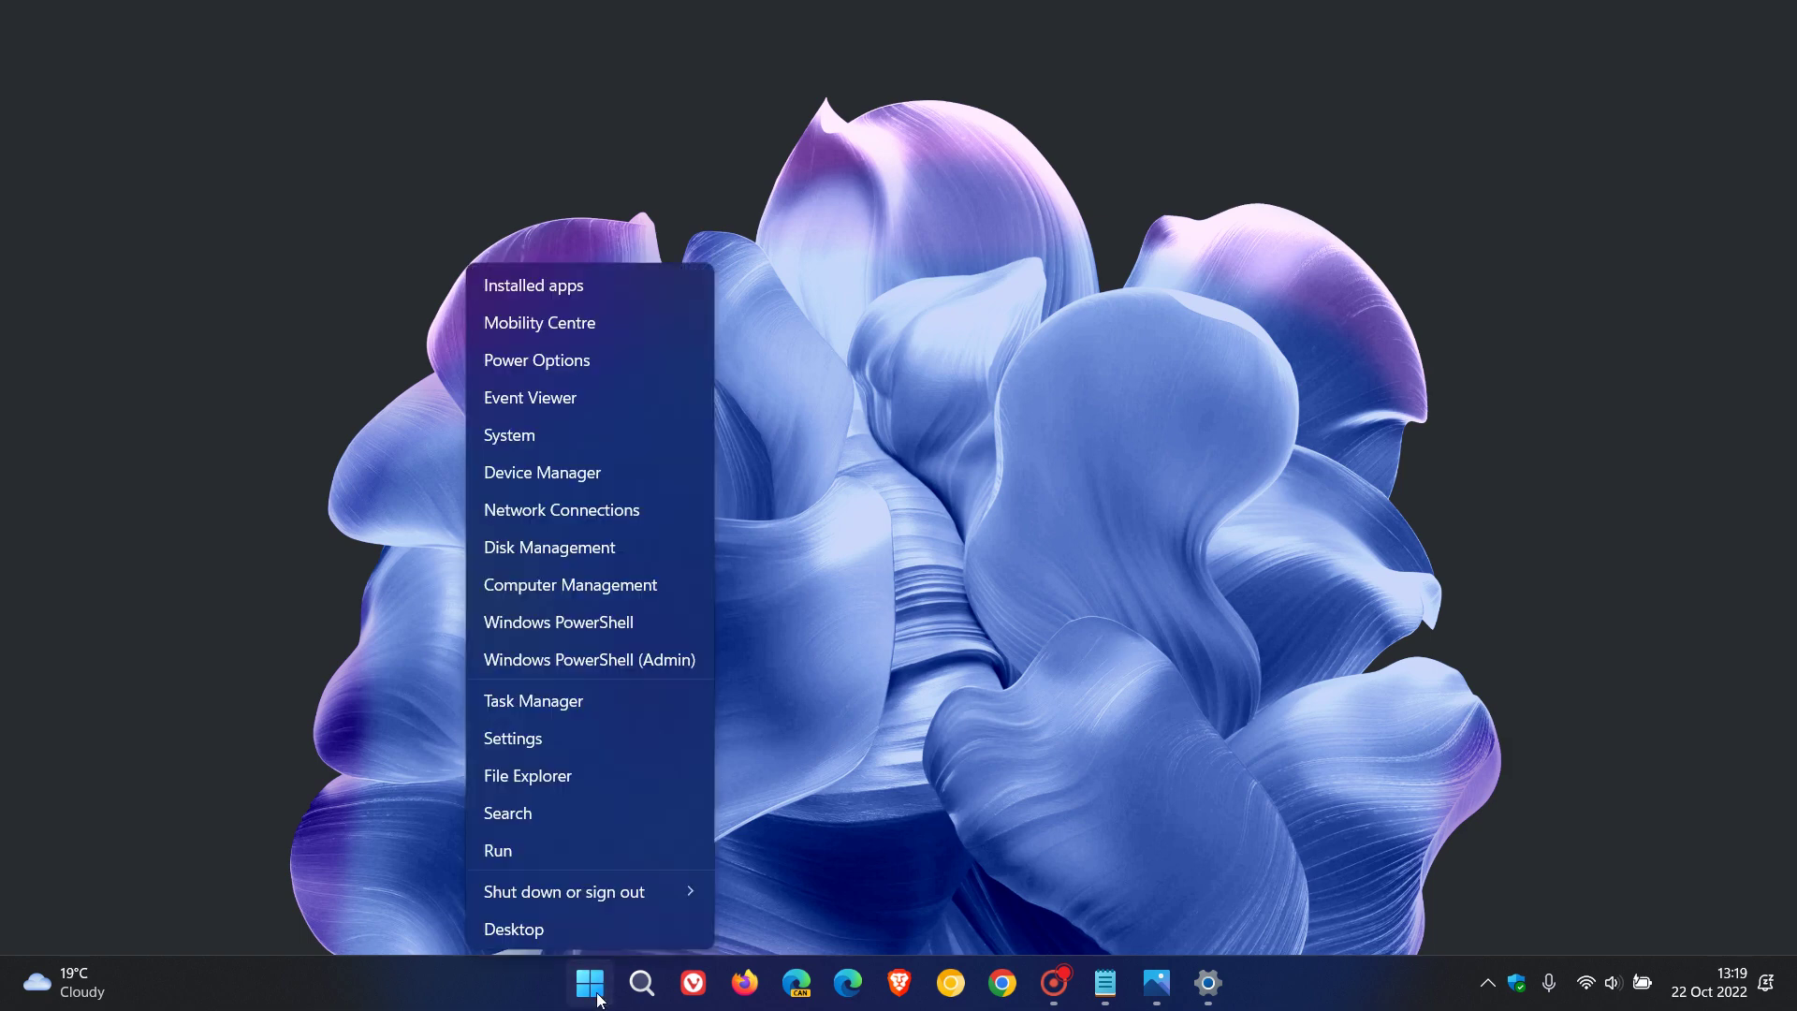
click(599, 862)
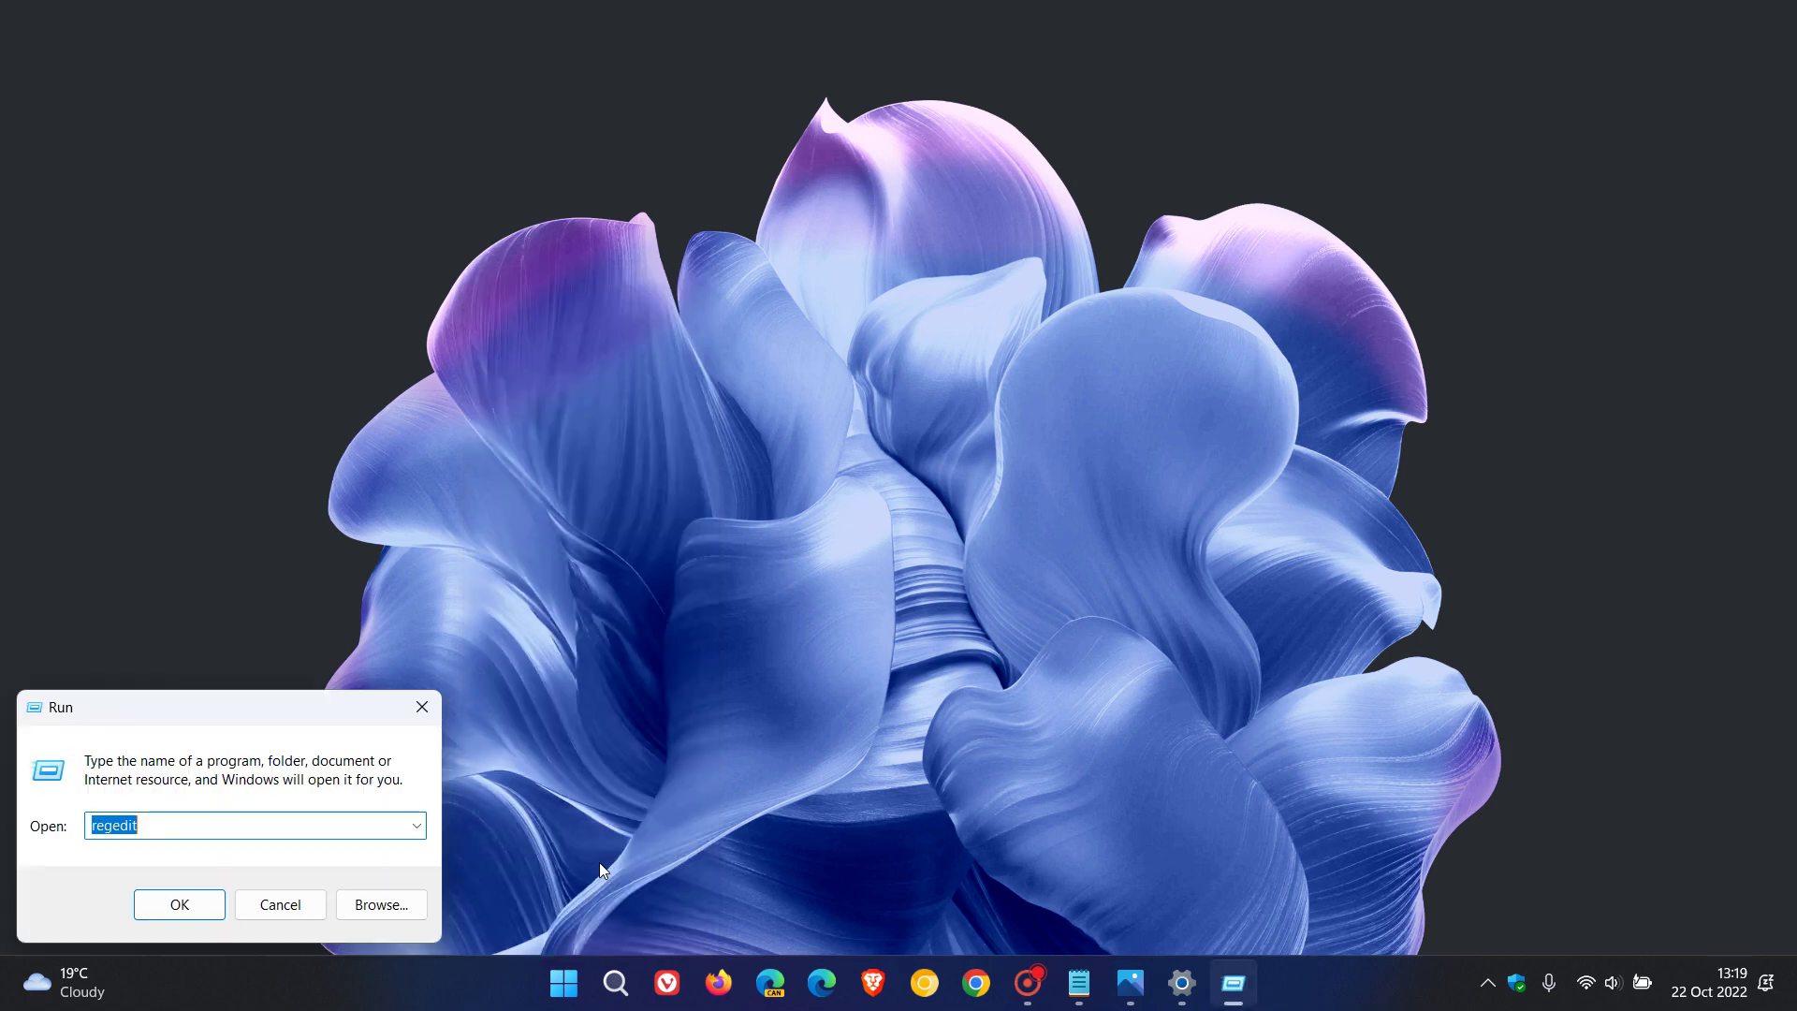
click(180, 903)
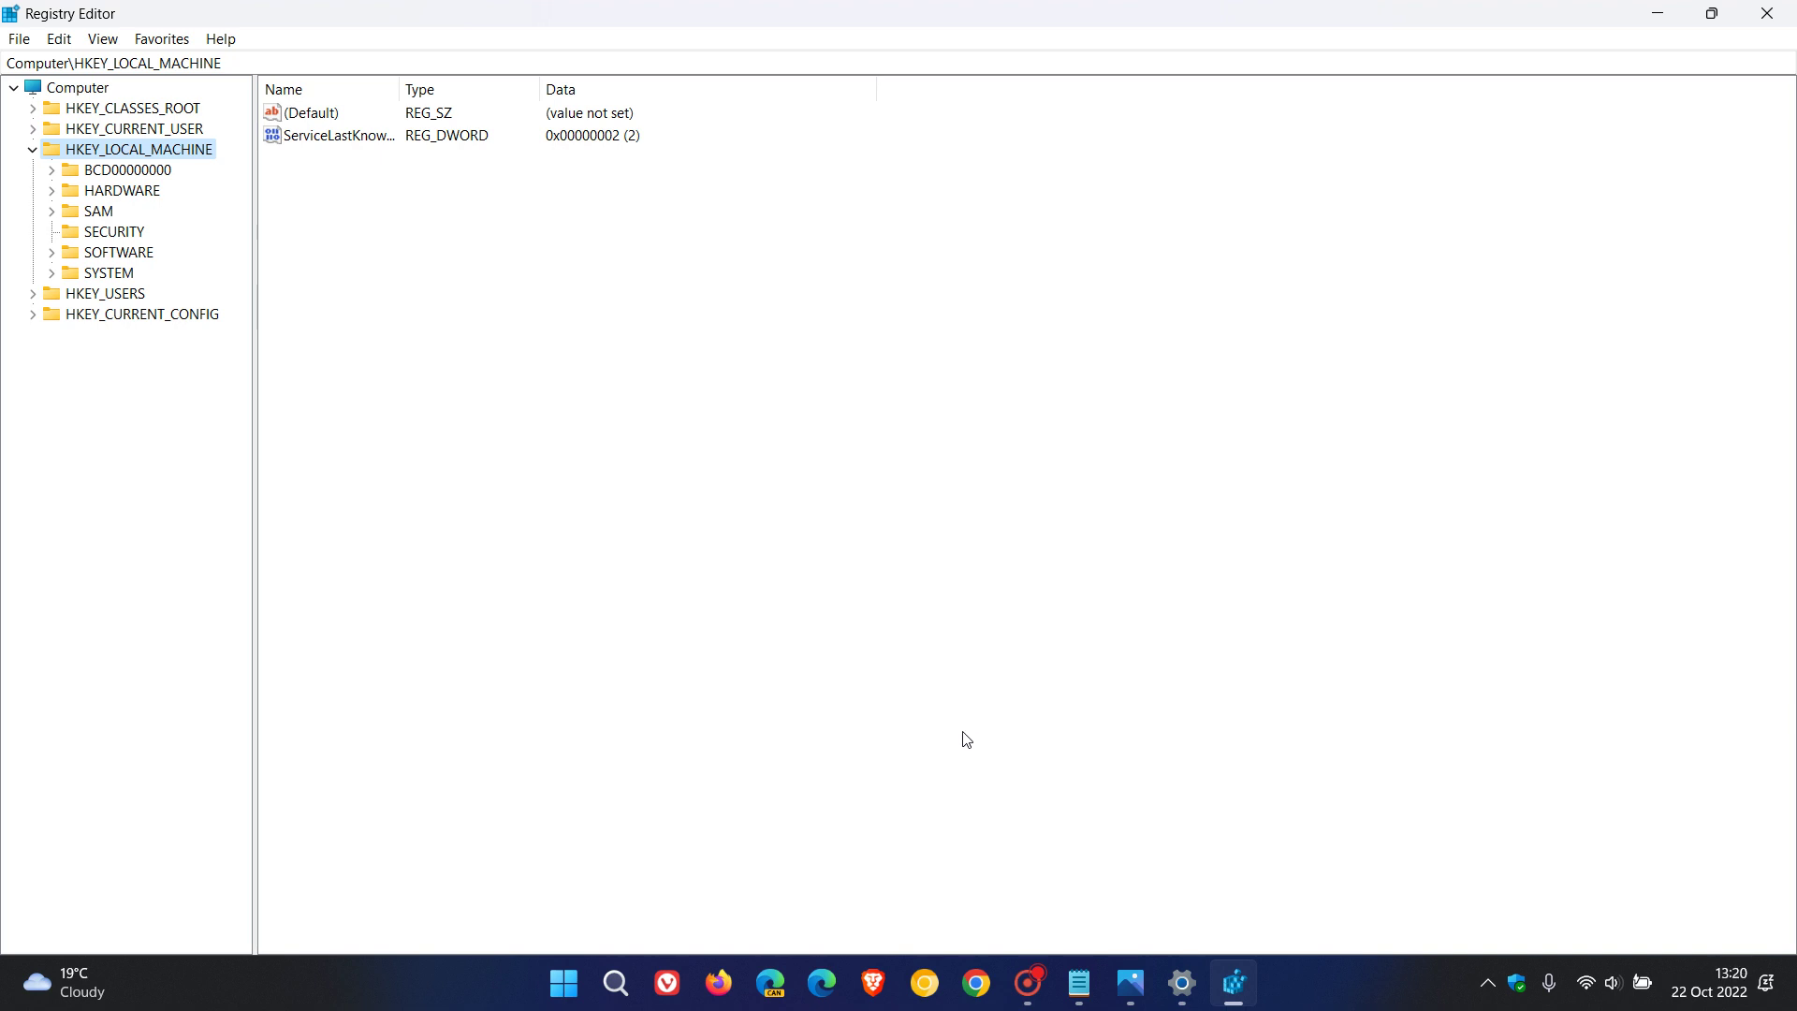
Copy the FeatureManagement\Overrides\4 registry path from the Notepad notes
click(1077, 995)
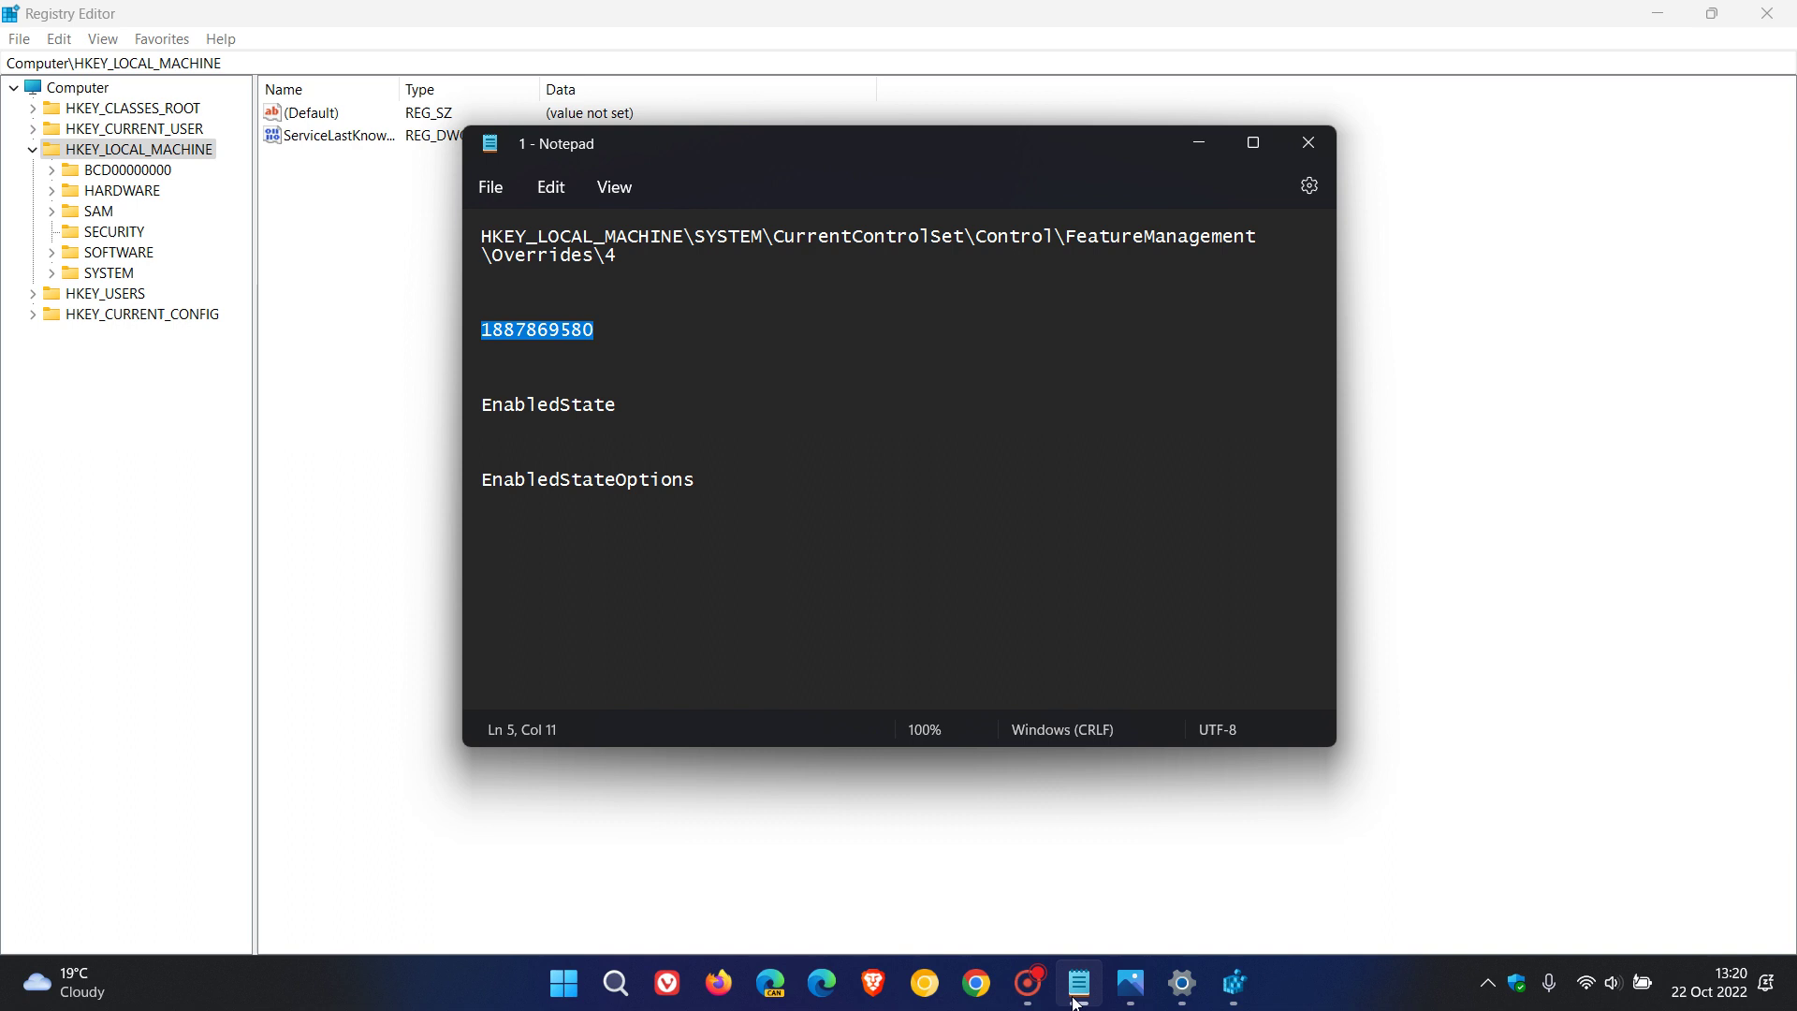
click(1034, 566)
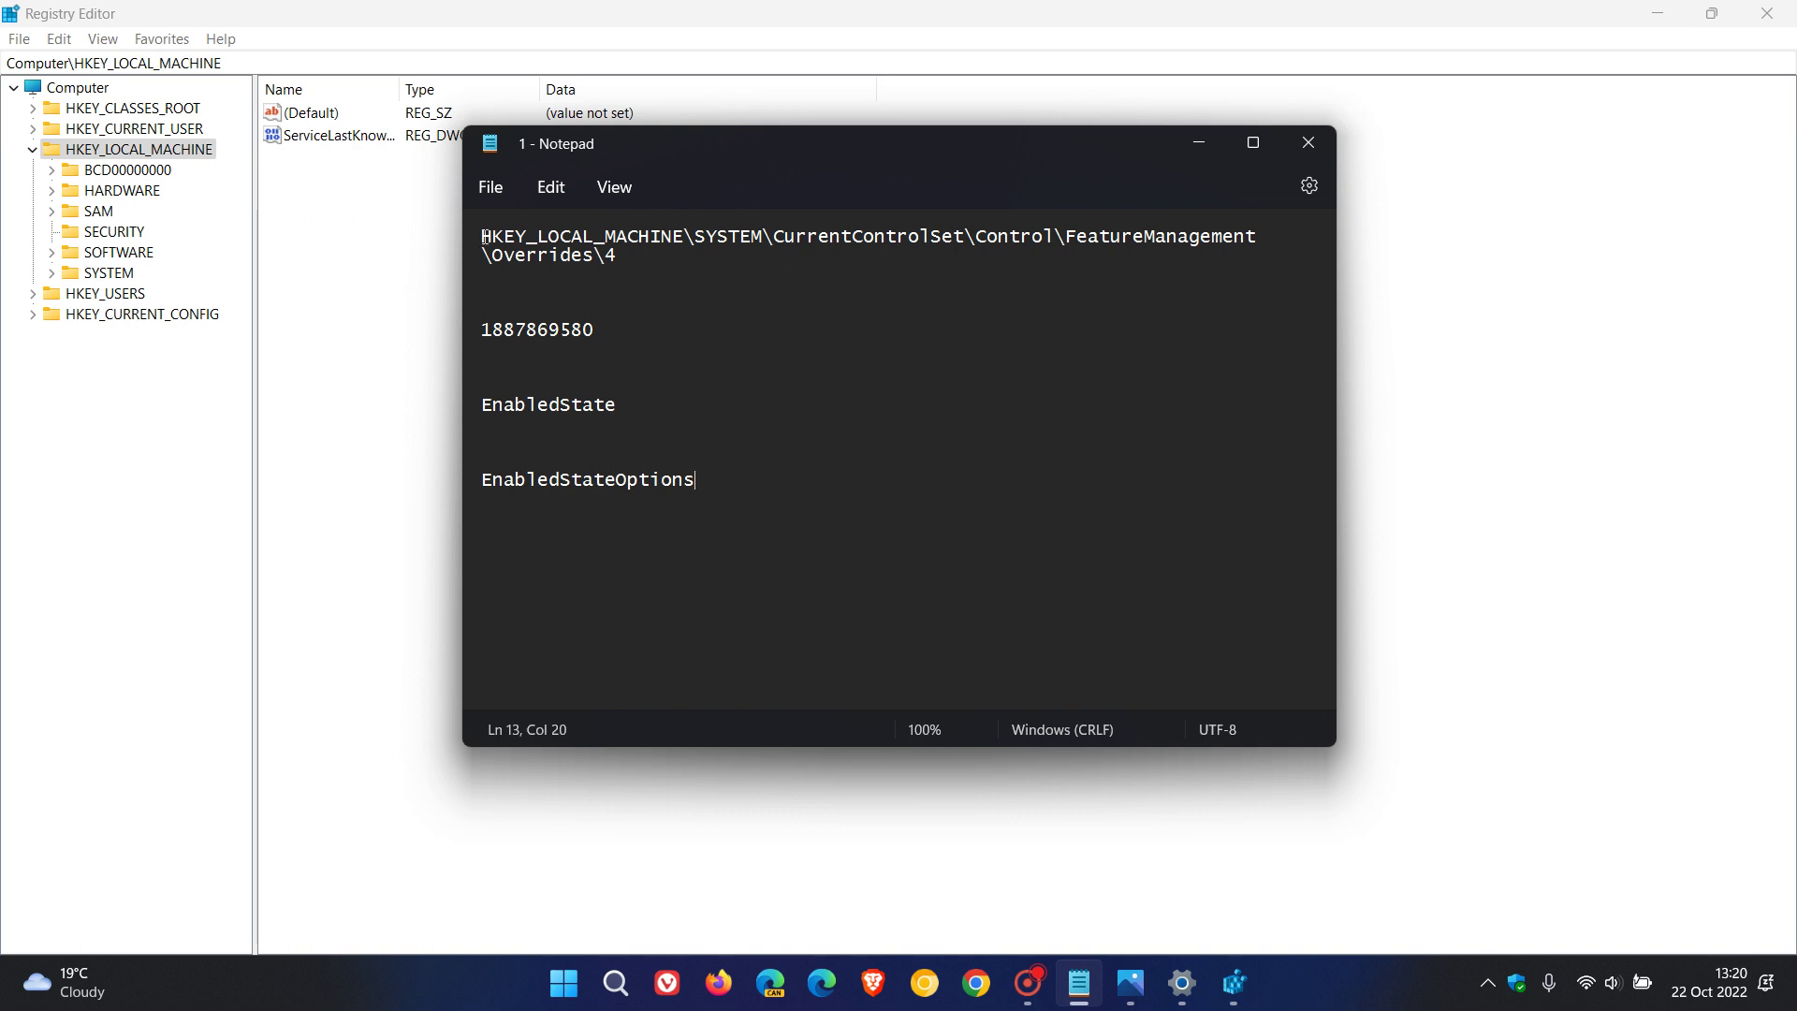
drag(483, 237, 623, 254)
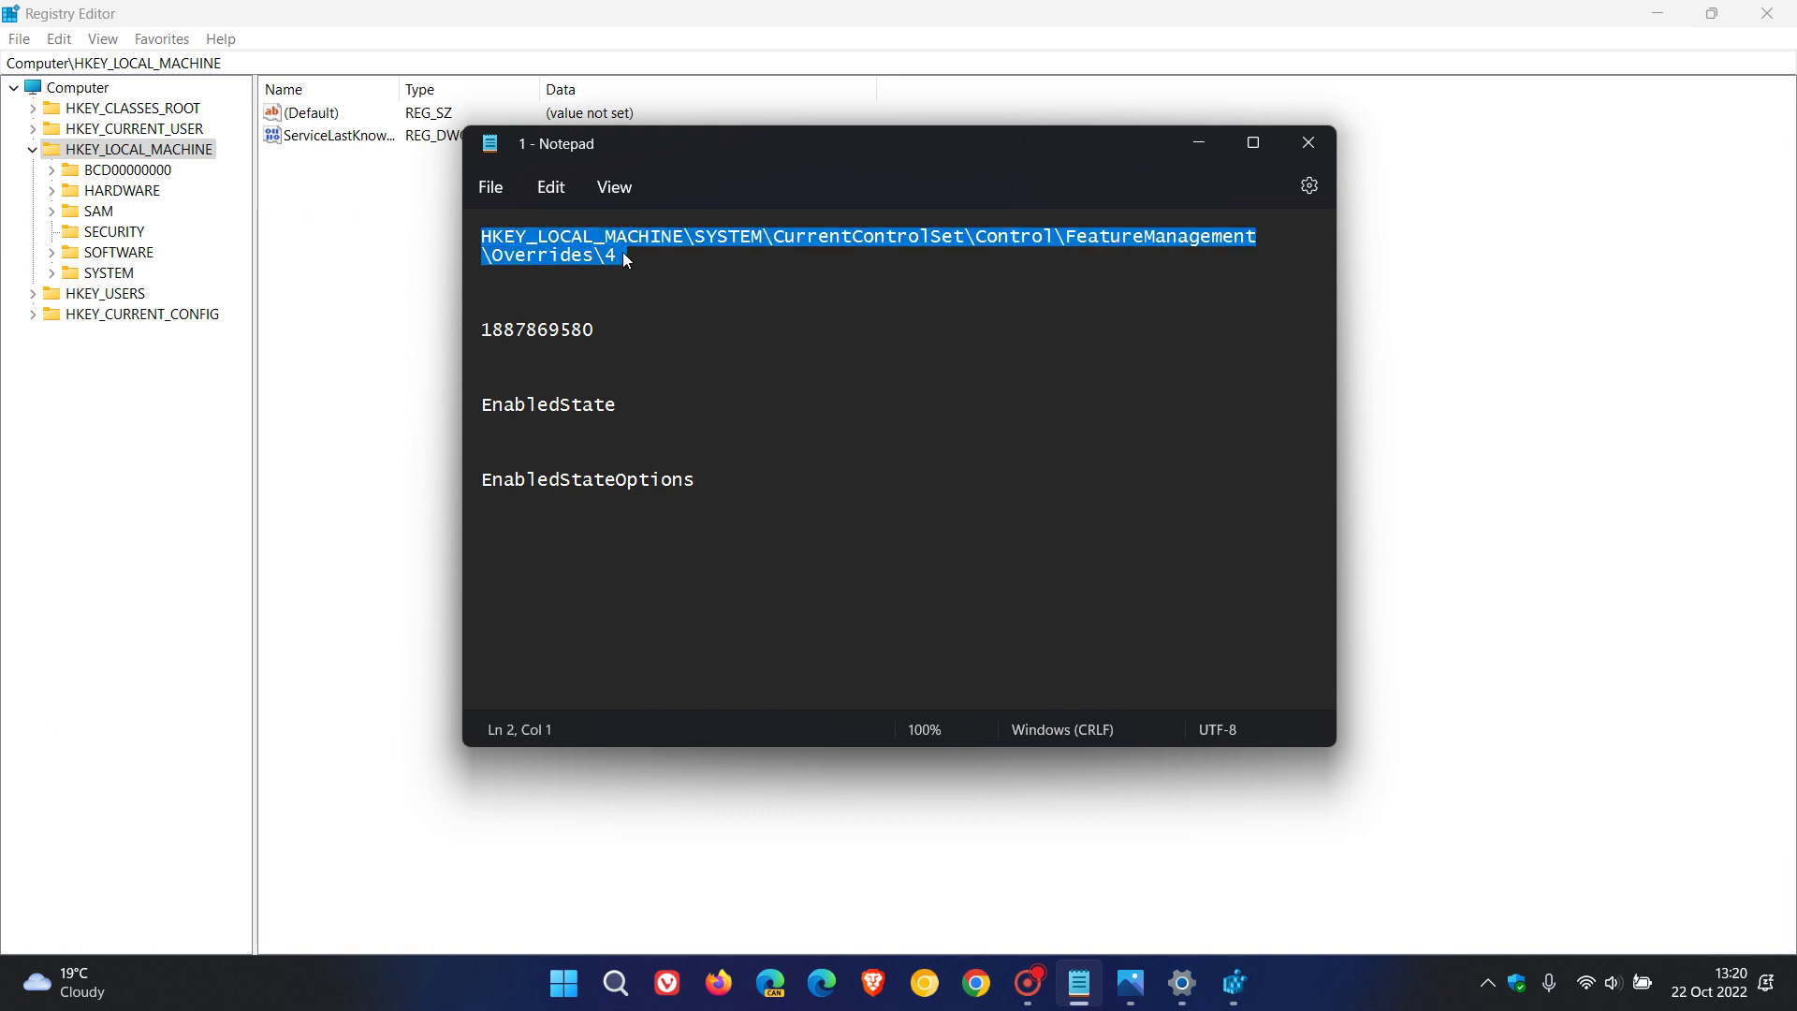
right_click(606, 242)
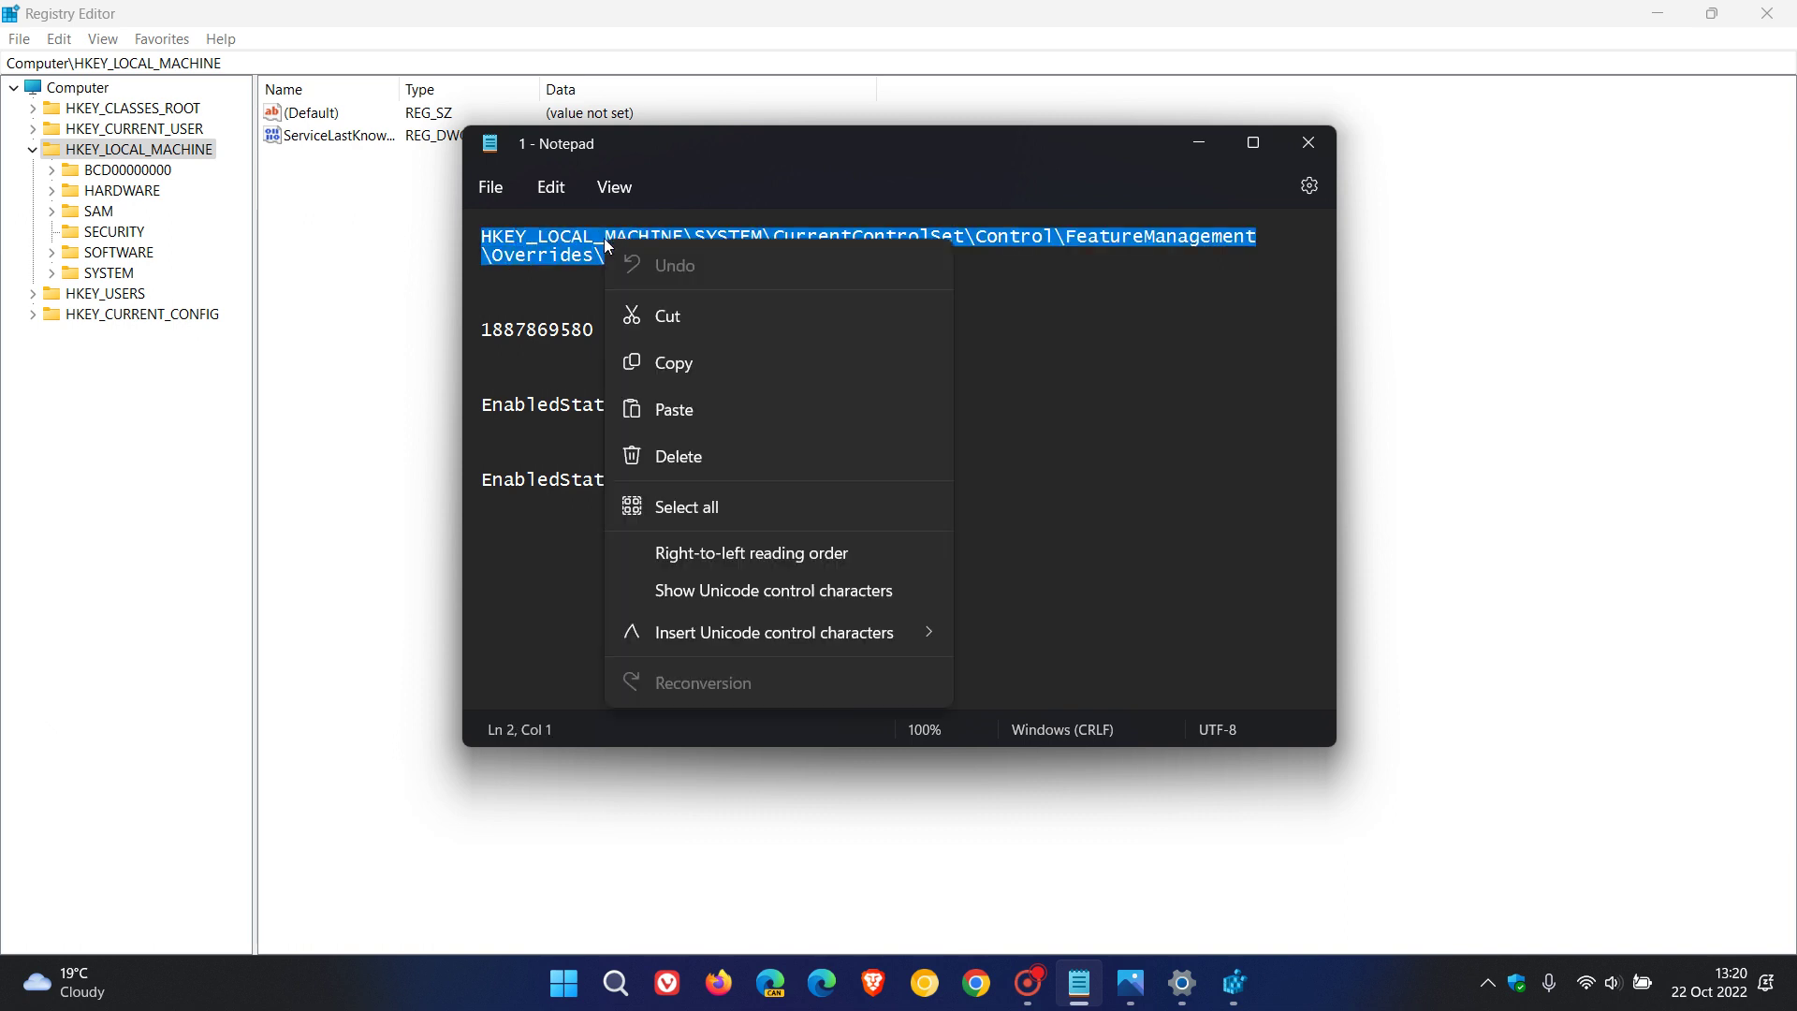
click(695, 365)
Paste the path over Registry Editor's address bar and navigate to Overrides\4
click(1203, 144)
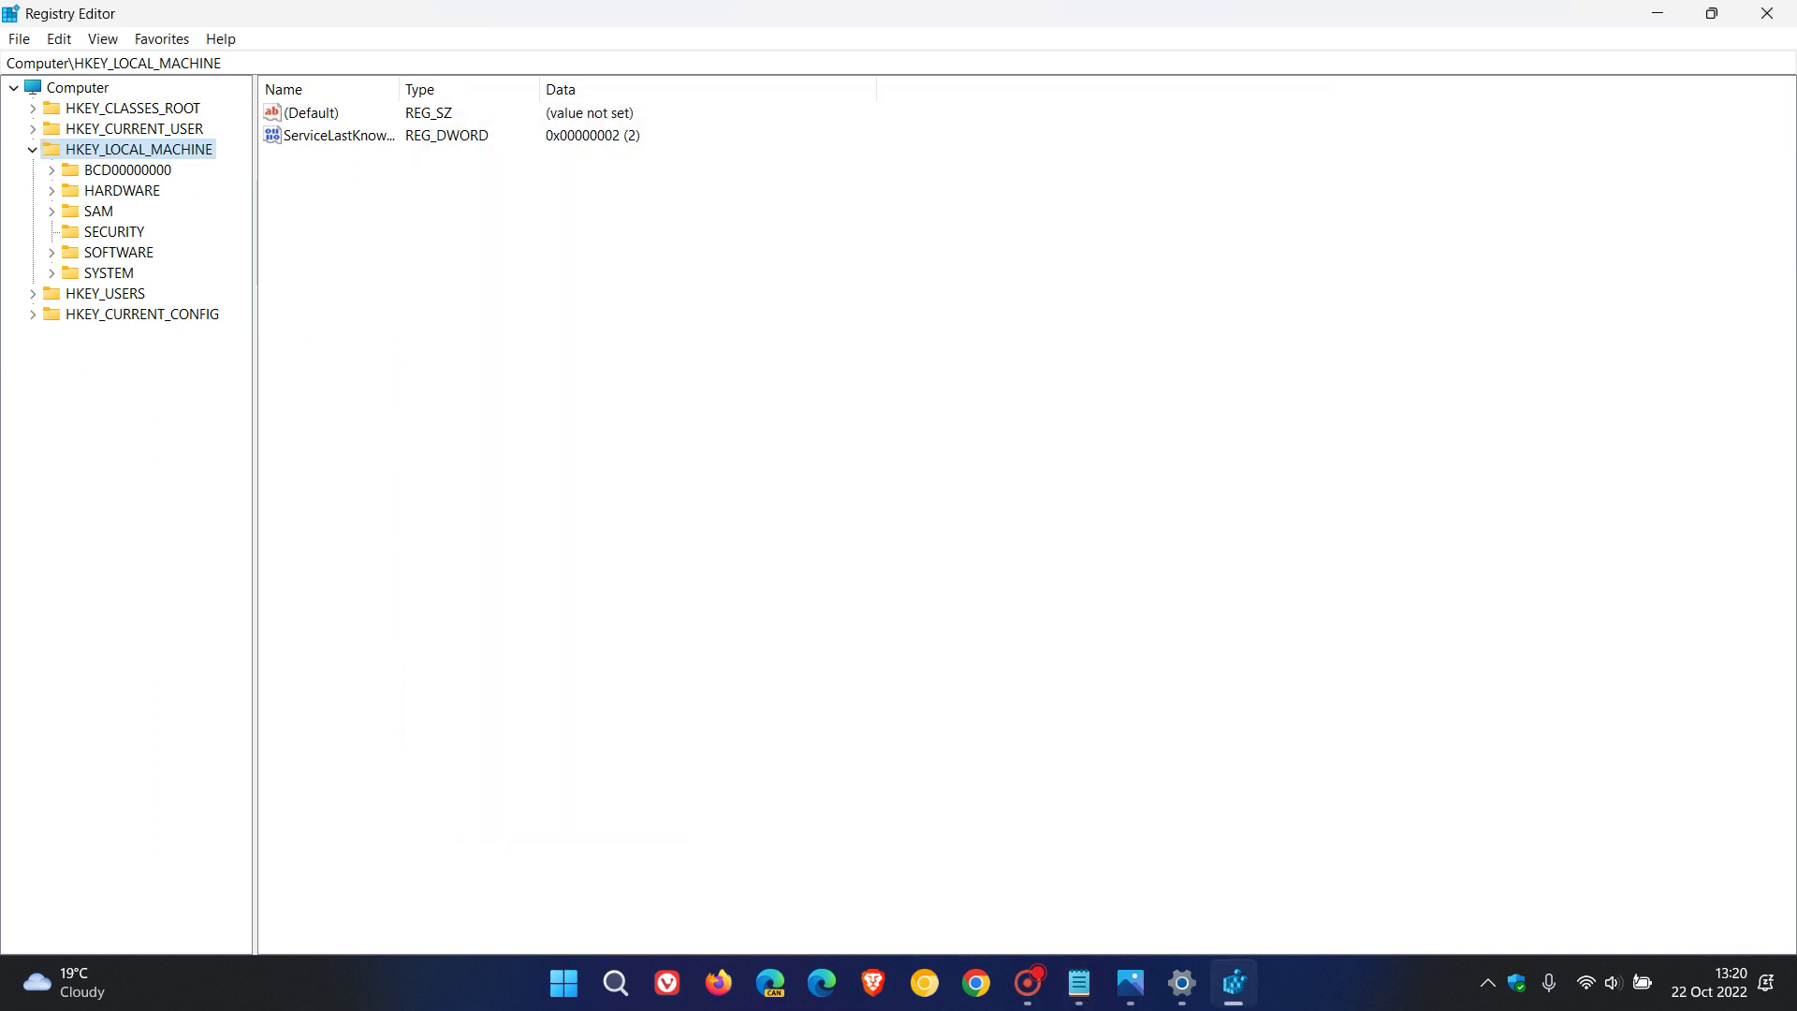
drag(6, 63, 222, 63)
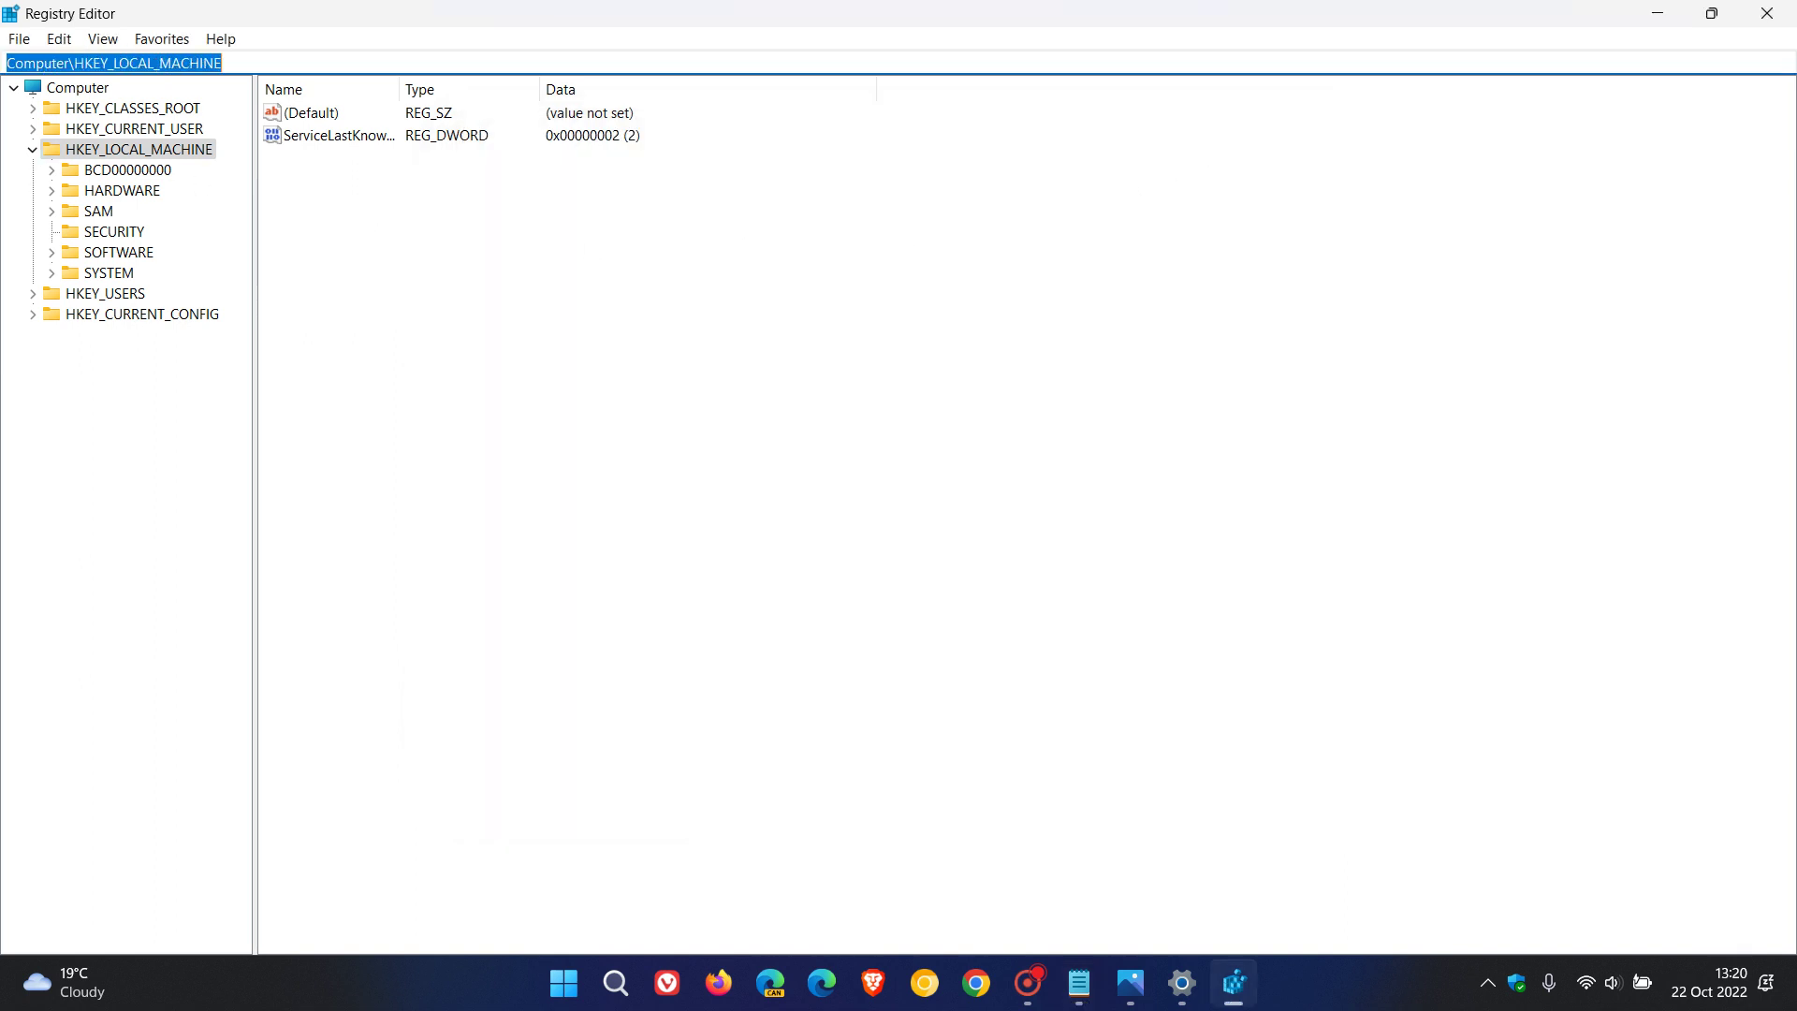
right_click(197, 62)
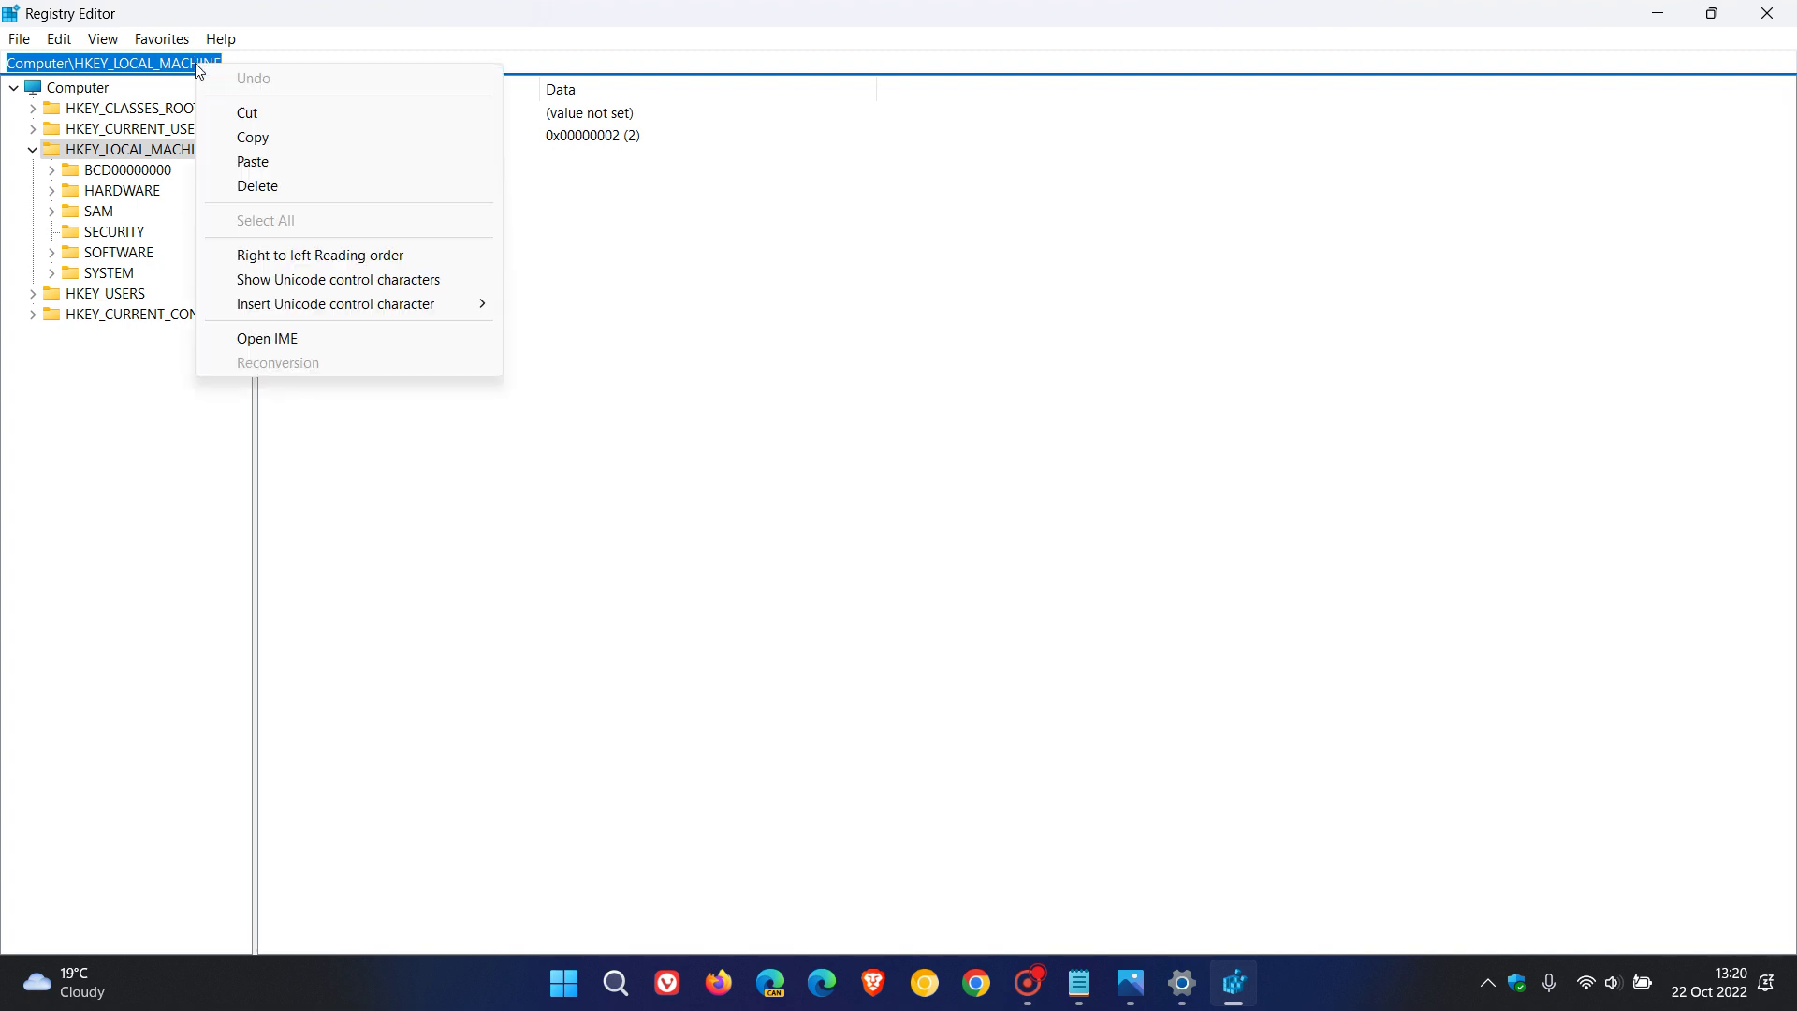
click(253, 159)
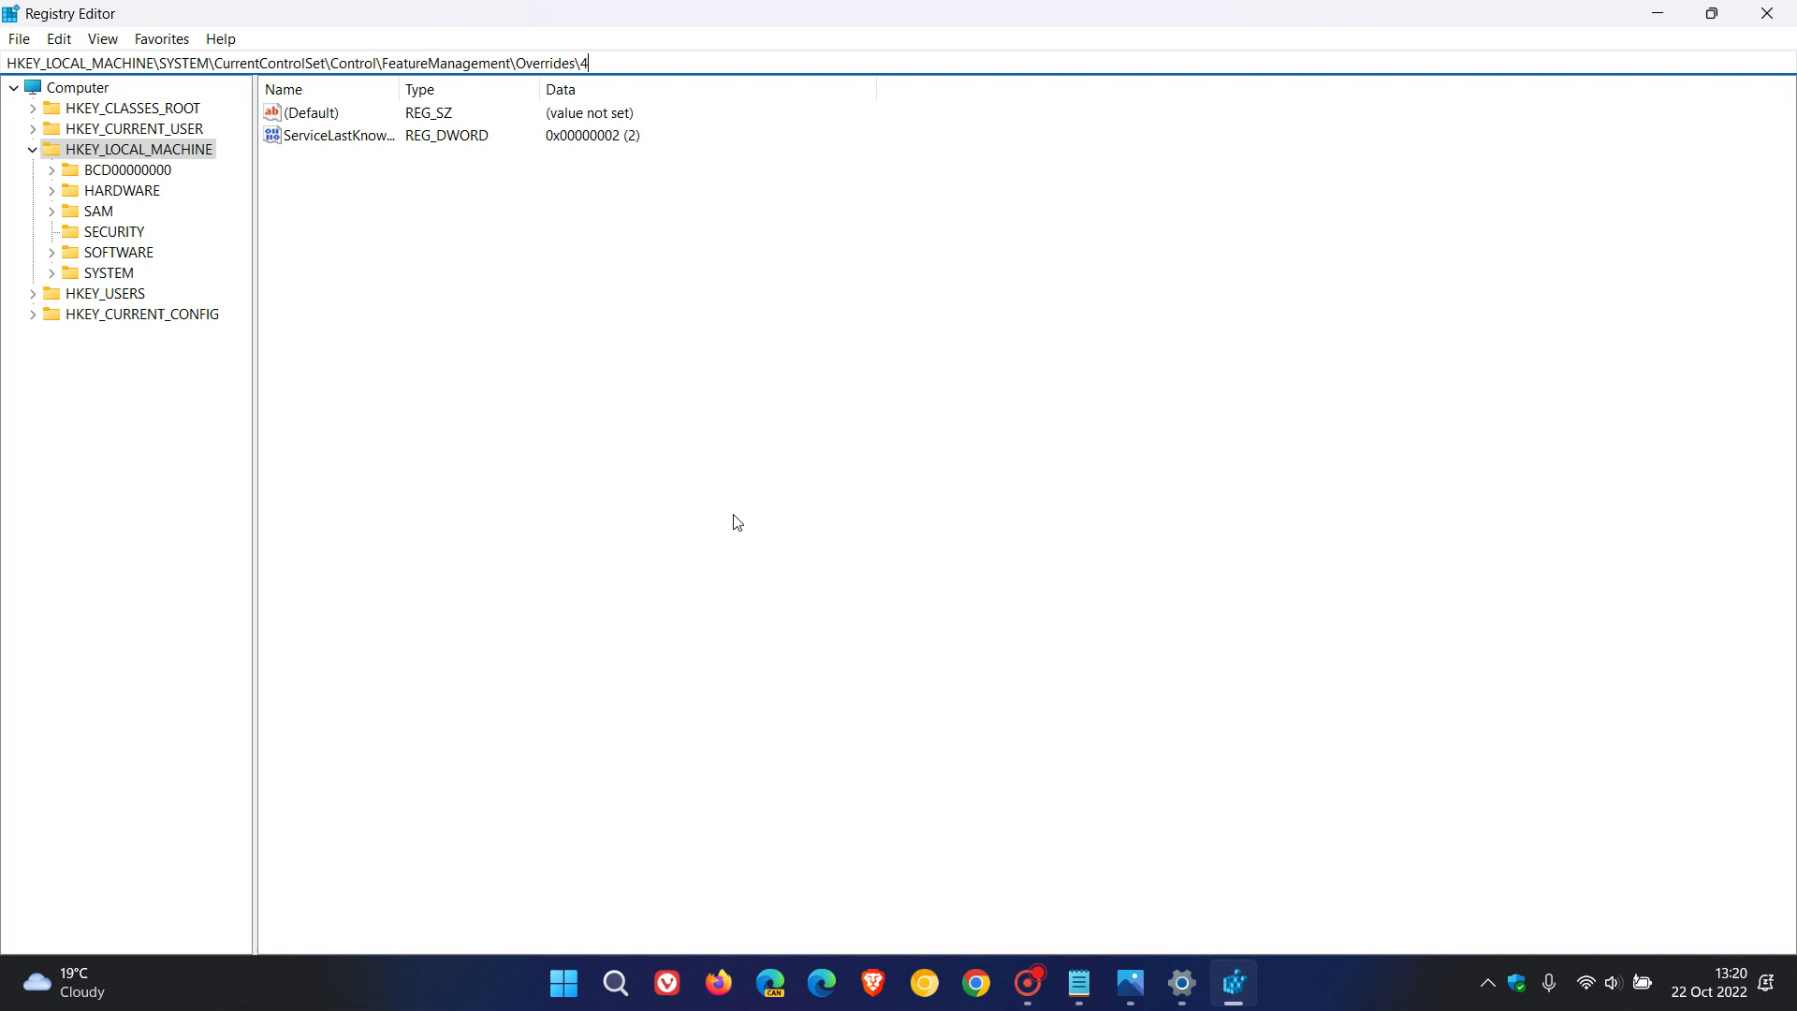
key(Return)
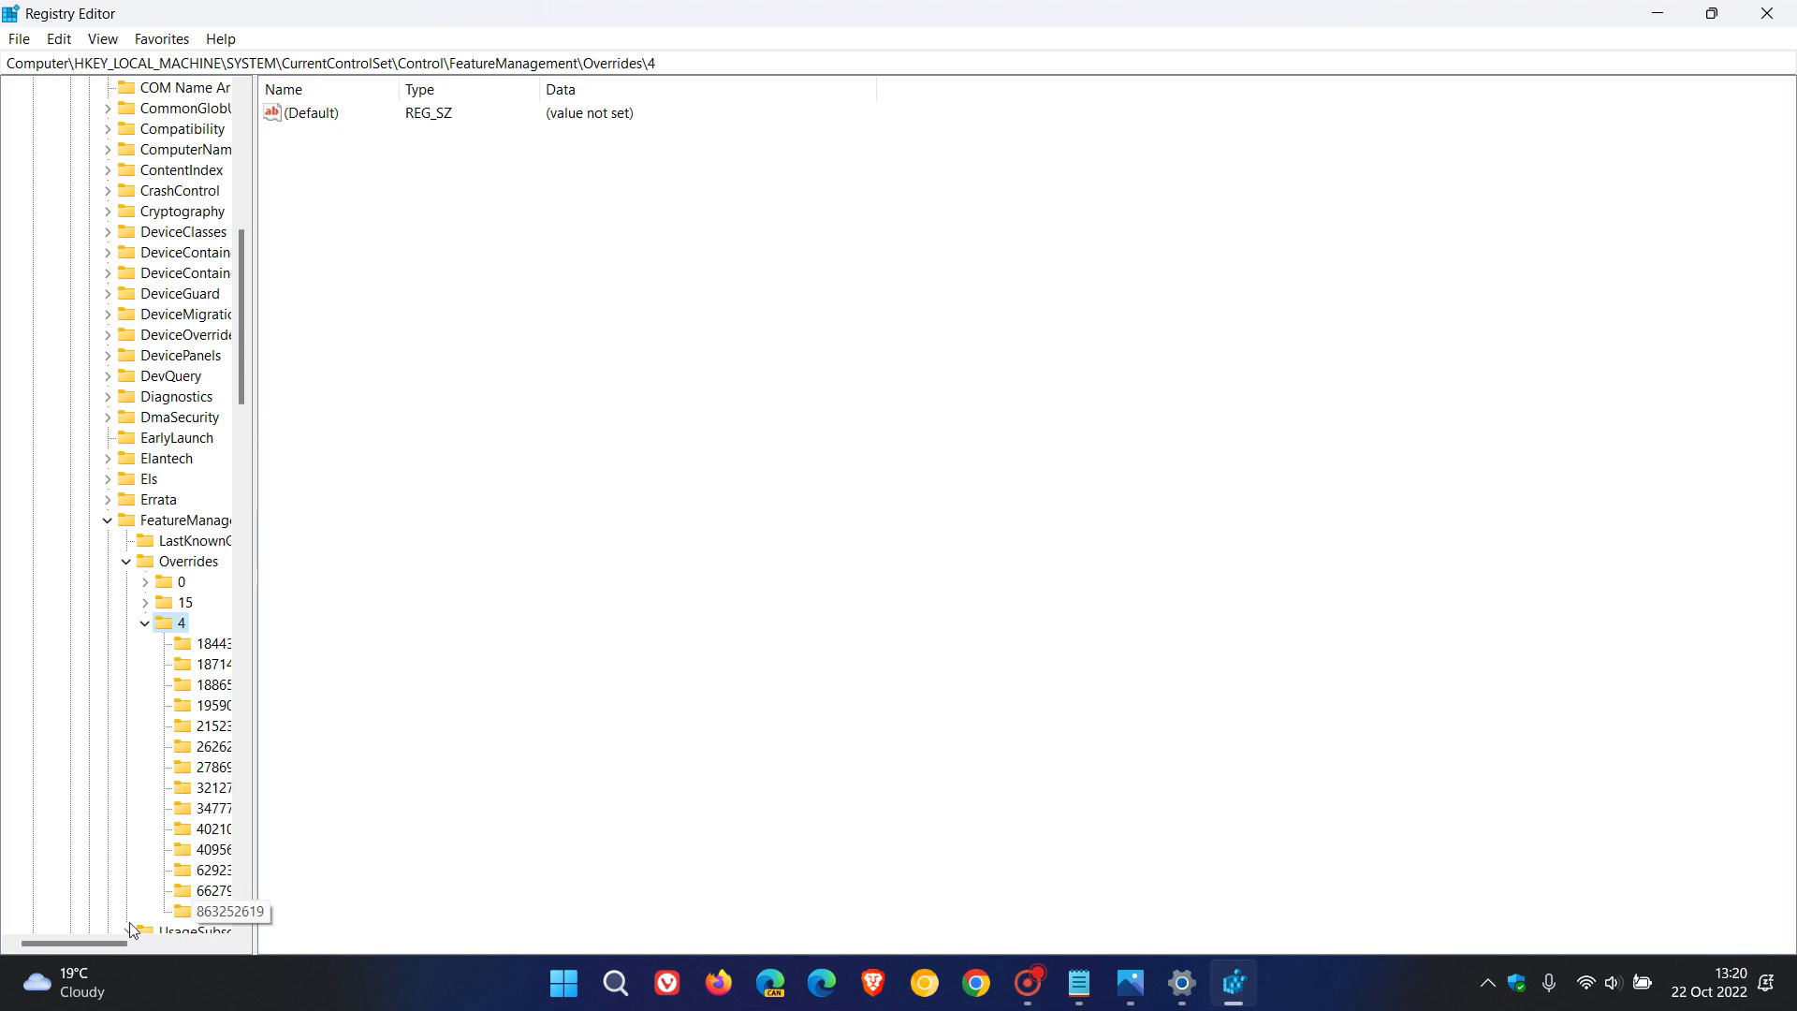
Create a new subkey, New Key #1, under the 4 key
drag(64, 945, 99, 945)
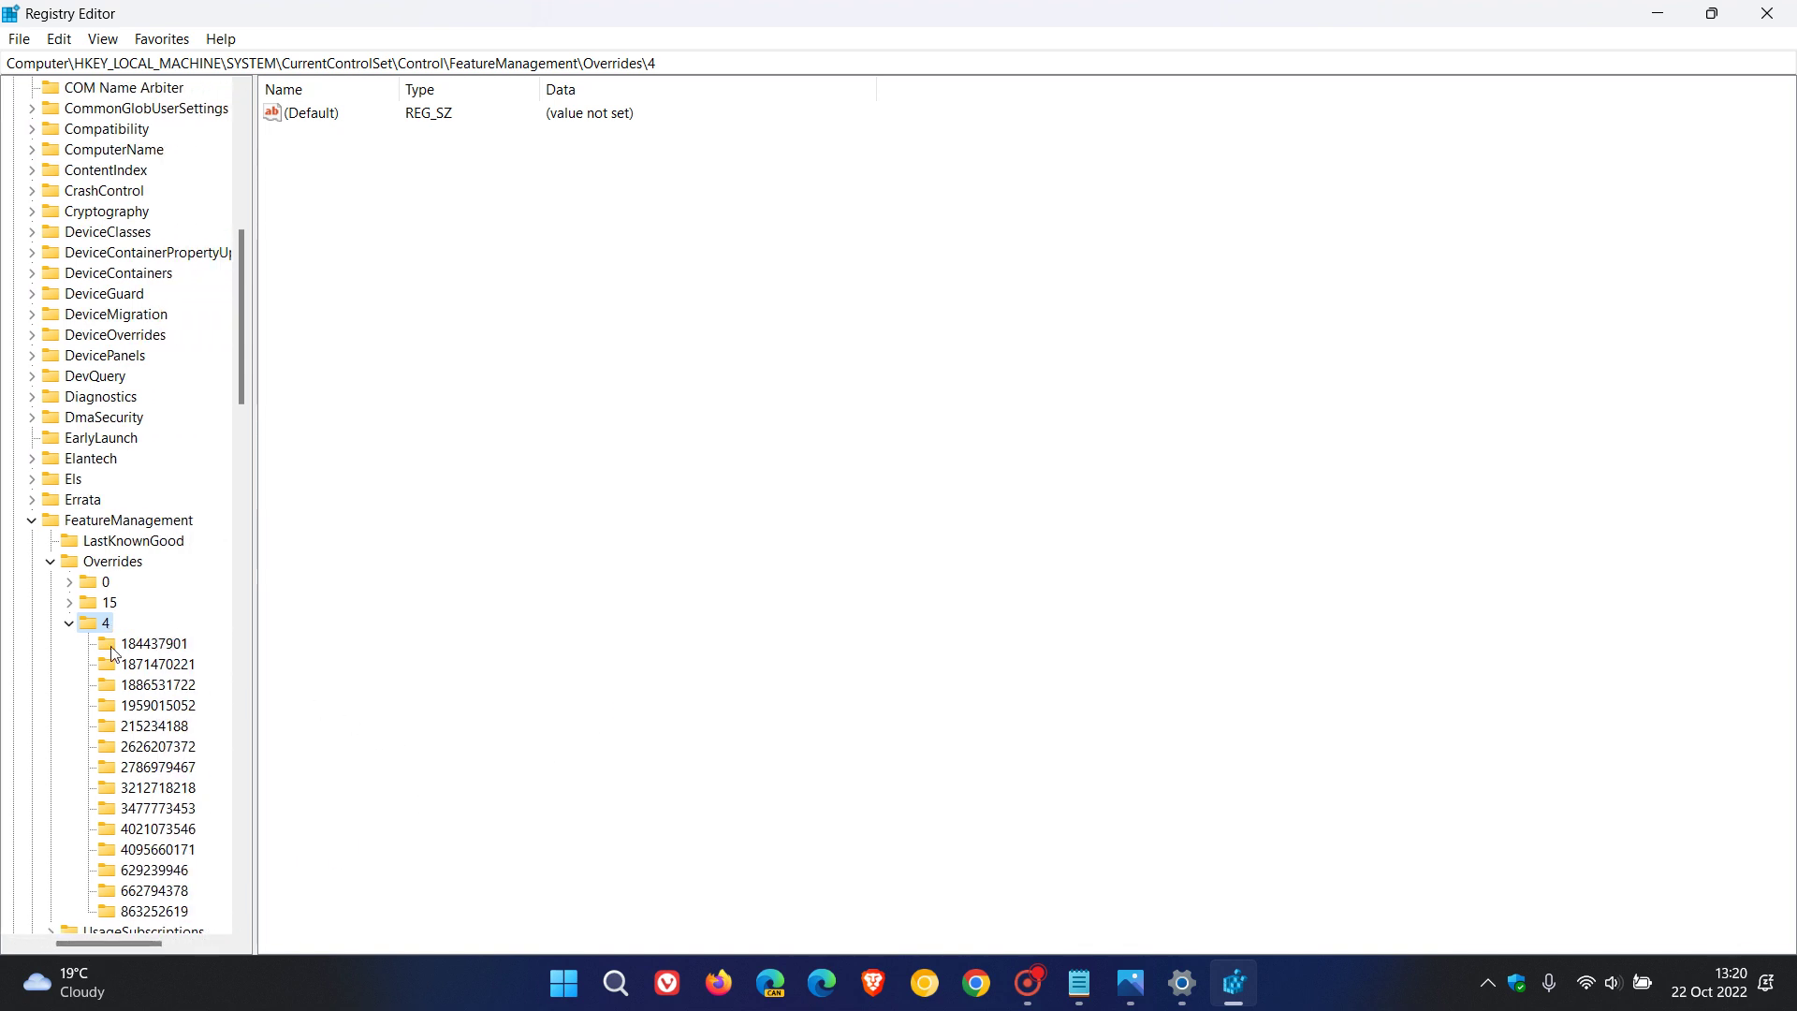
scroll(192, 603, down, 2)
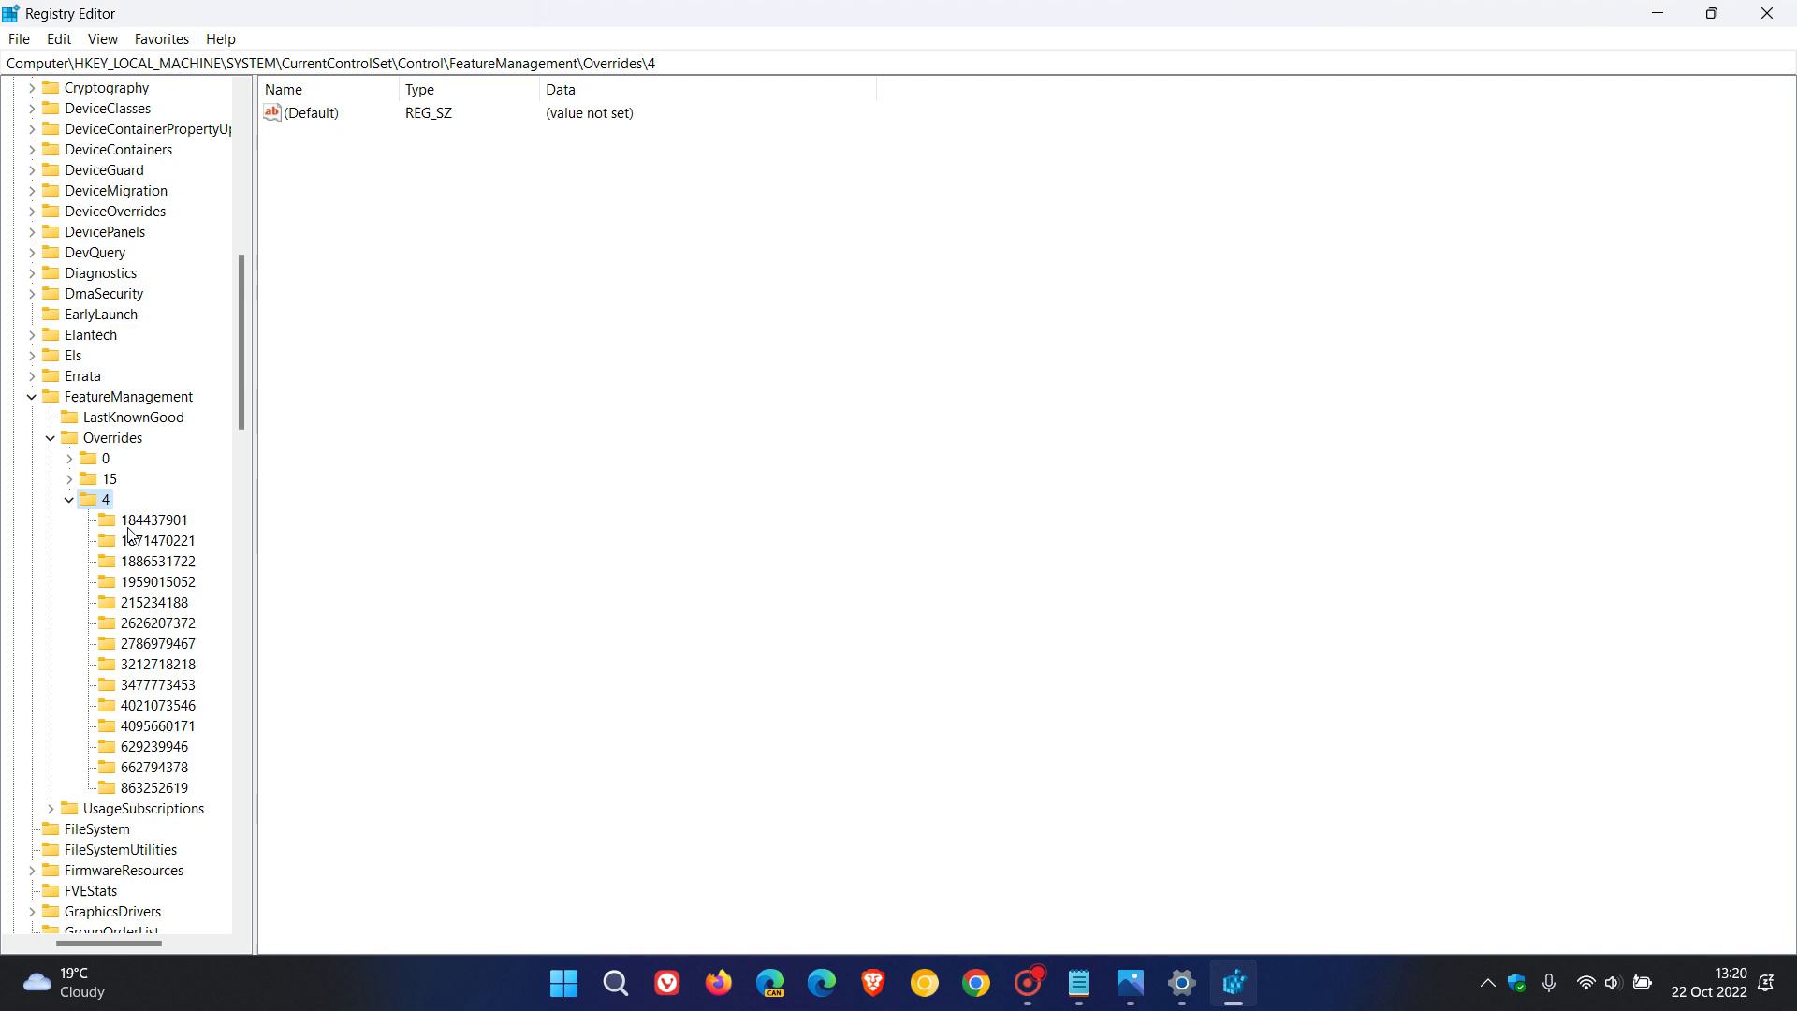
right_click(109, 503)
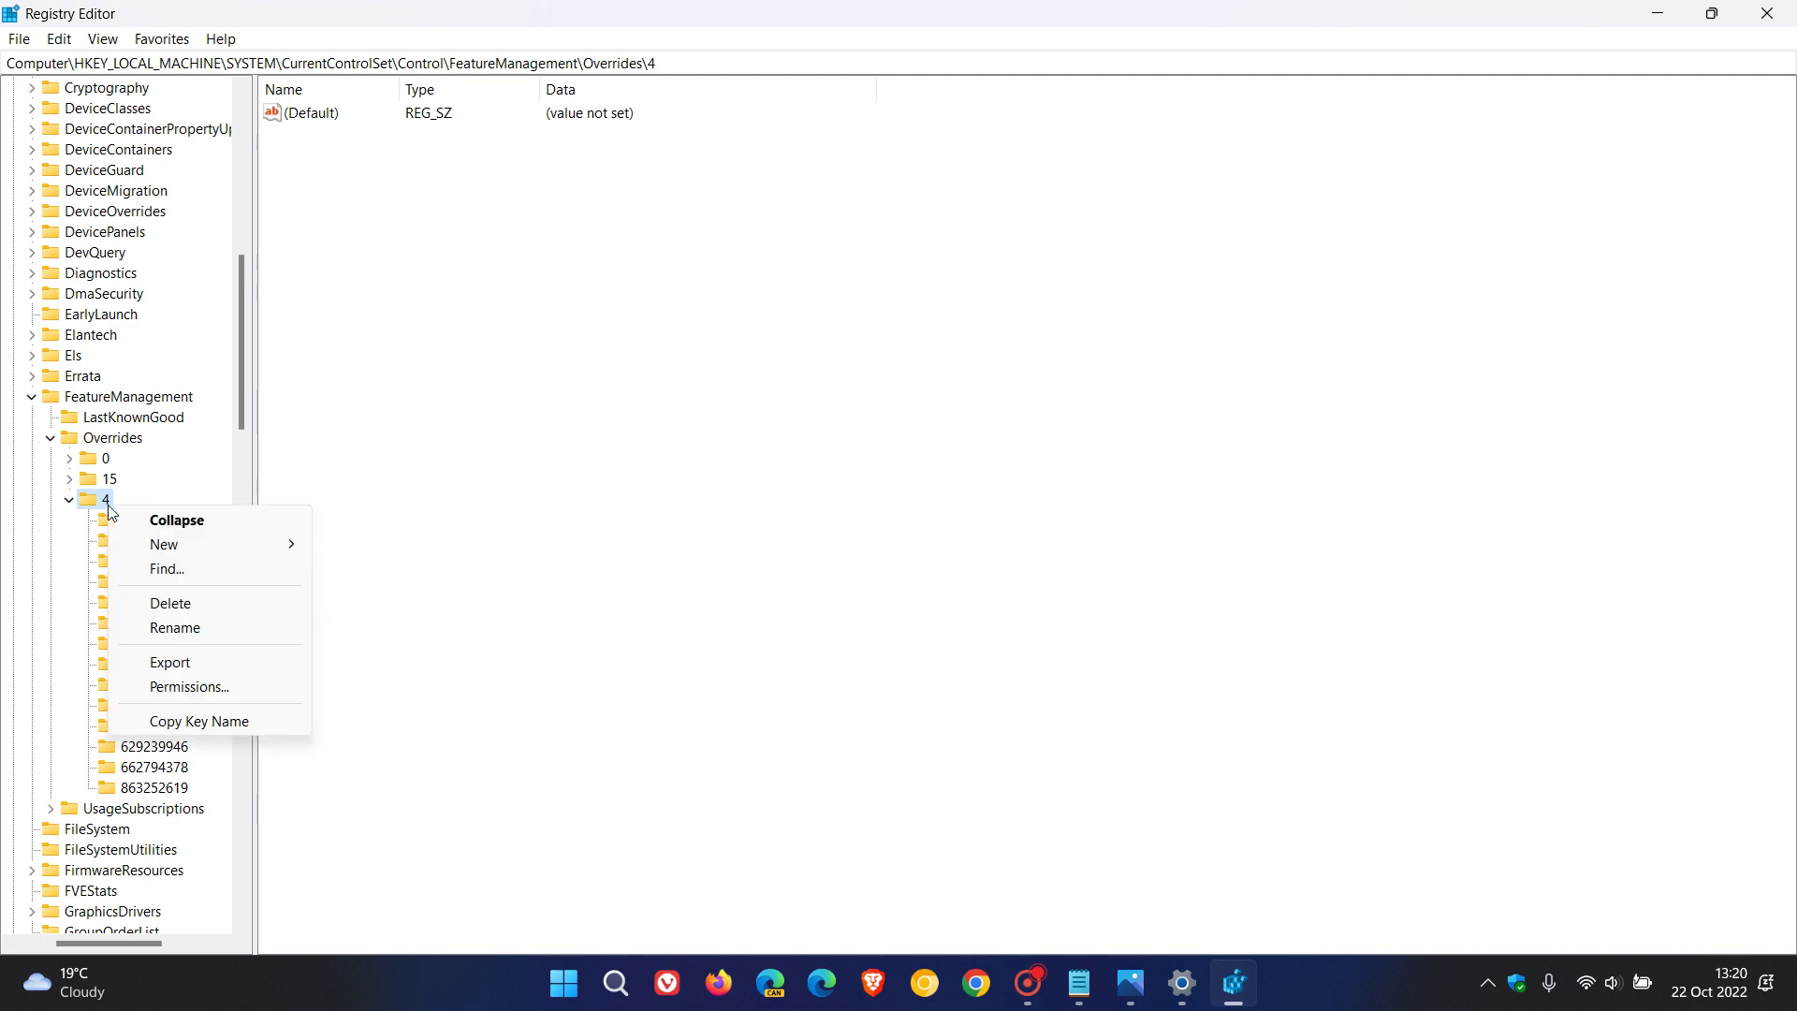
mouse_move(185, 548)
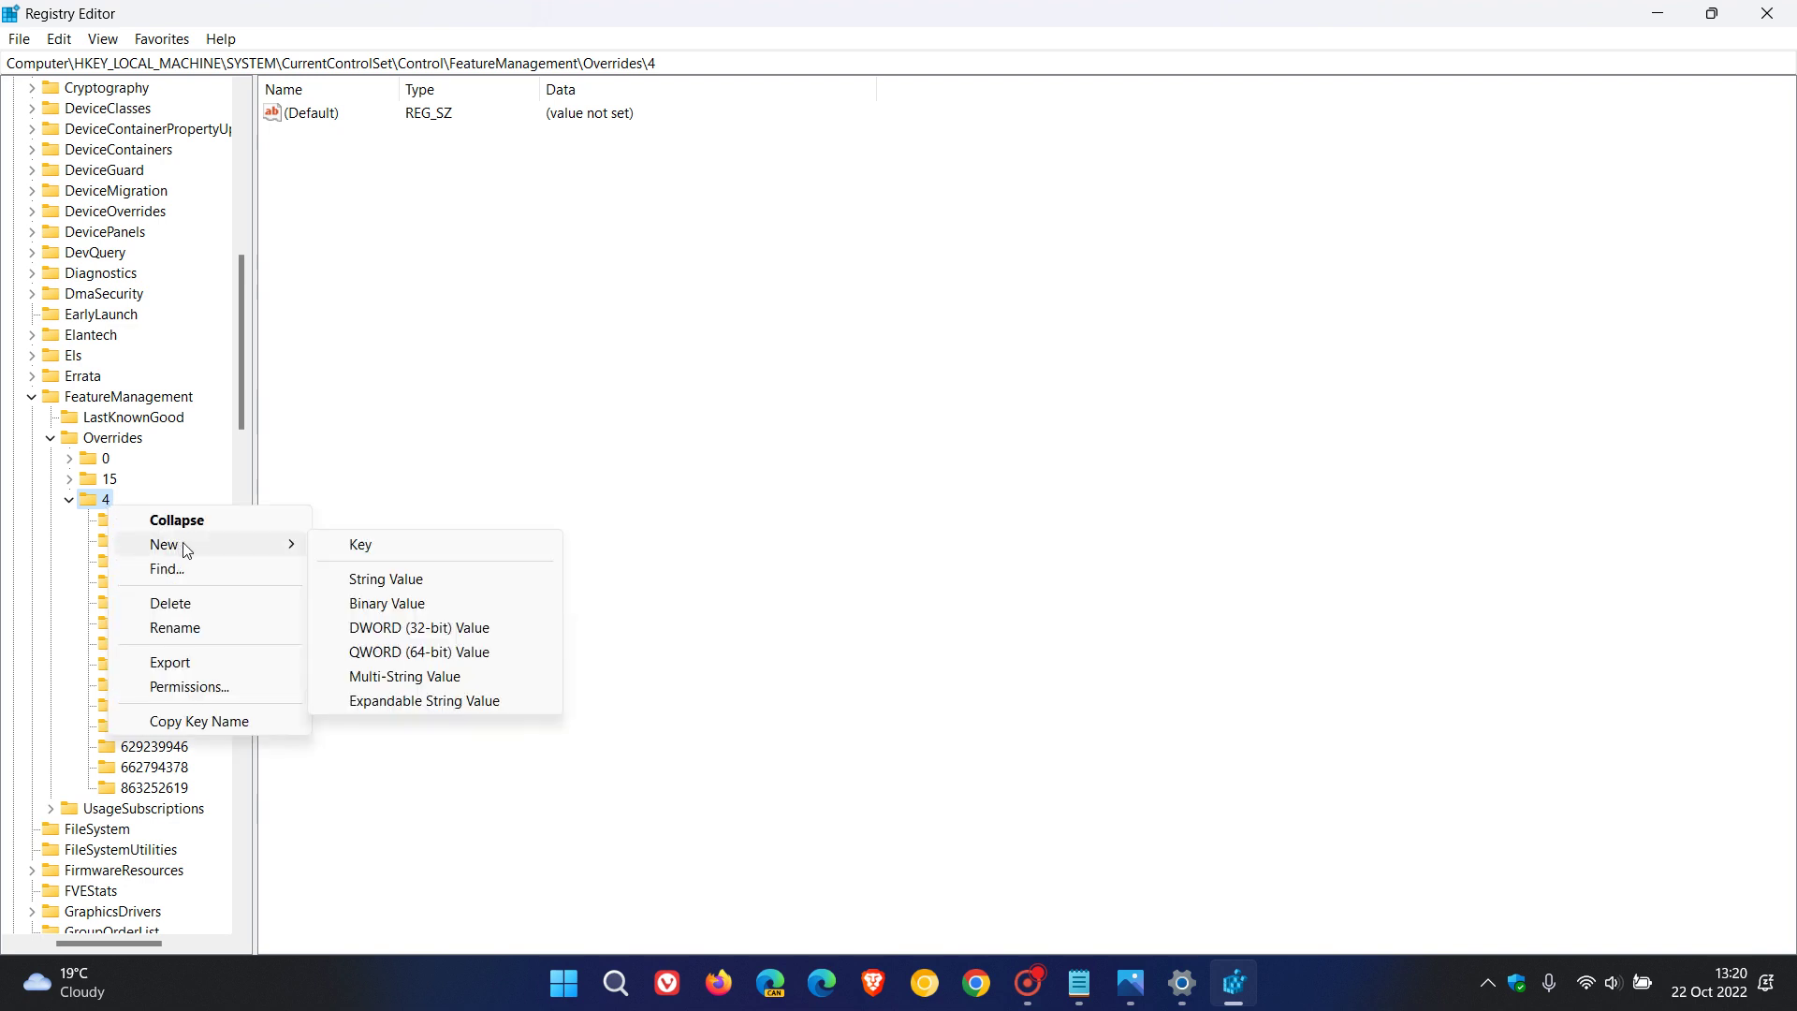
click(407, 551)
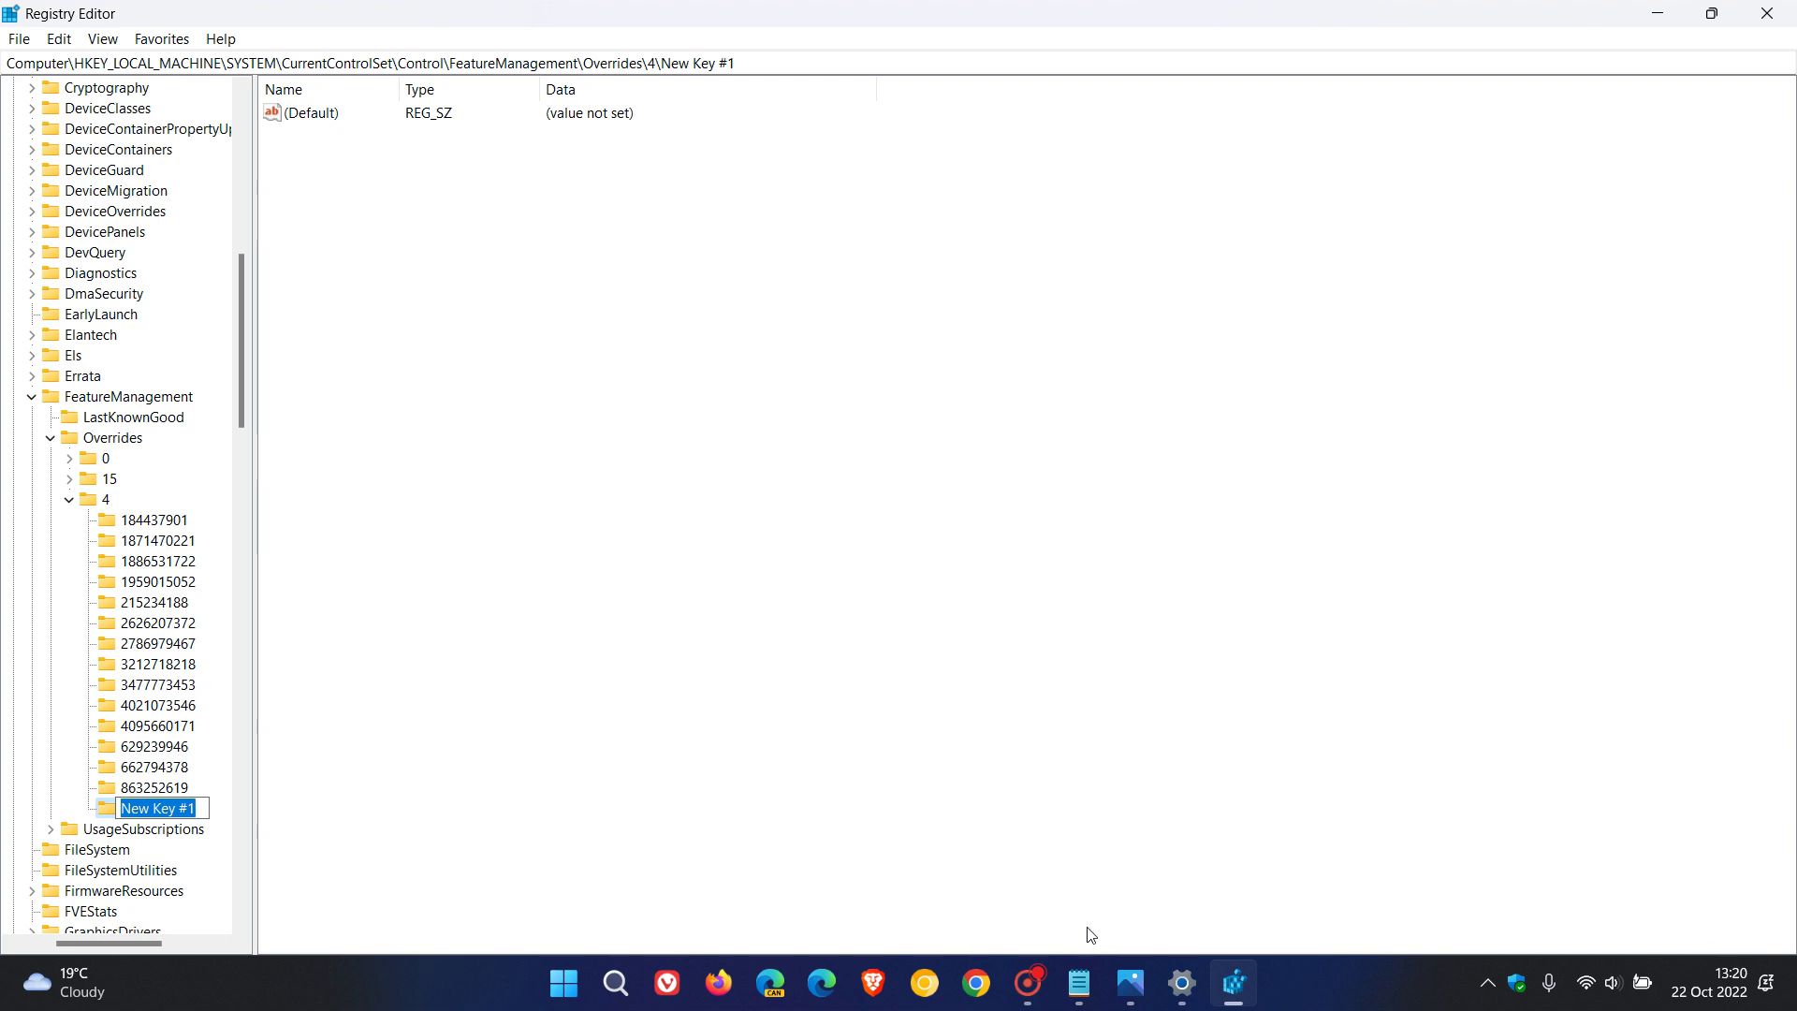
click(1079, 984)
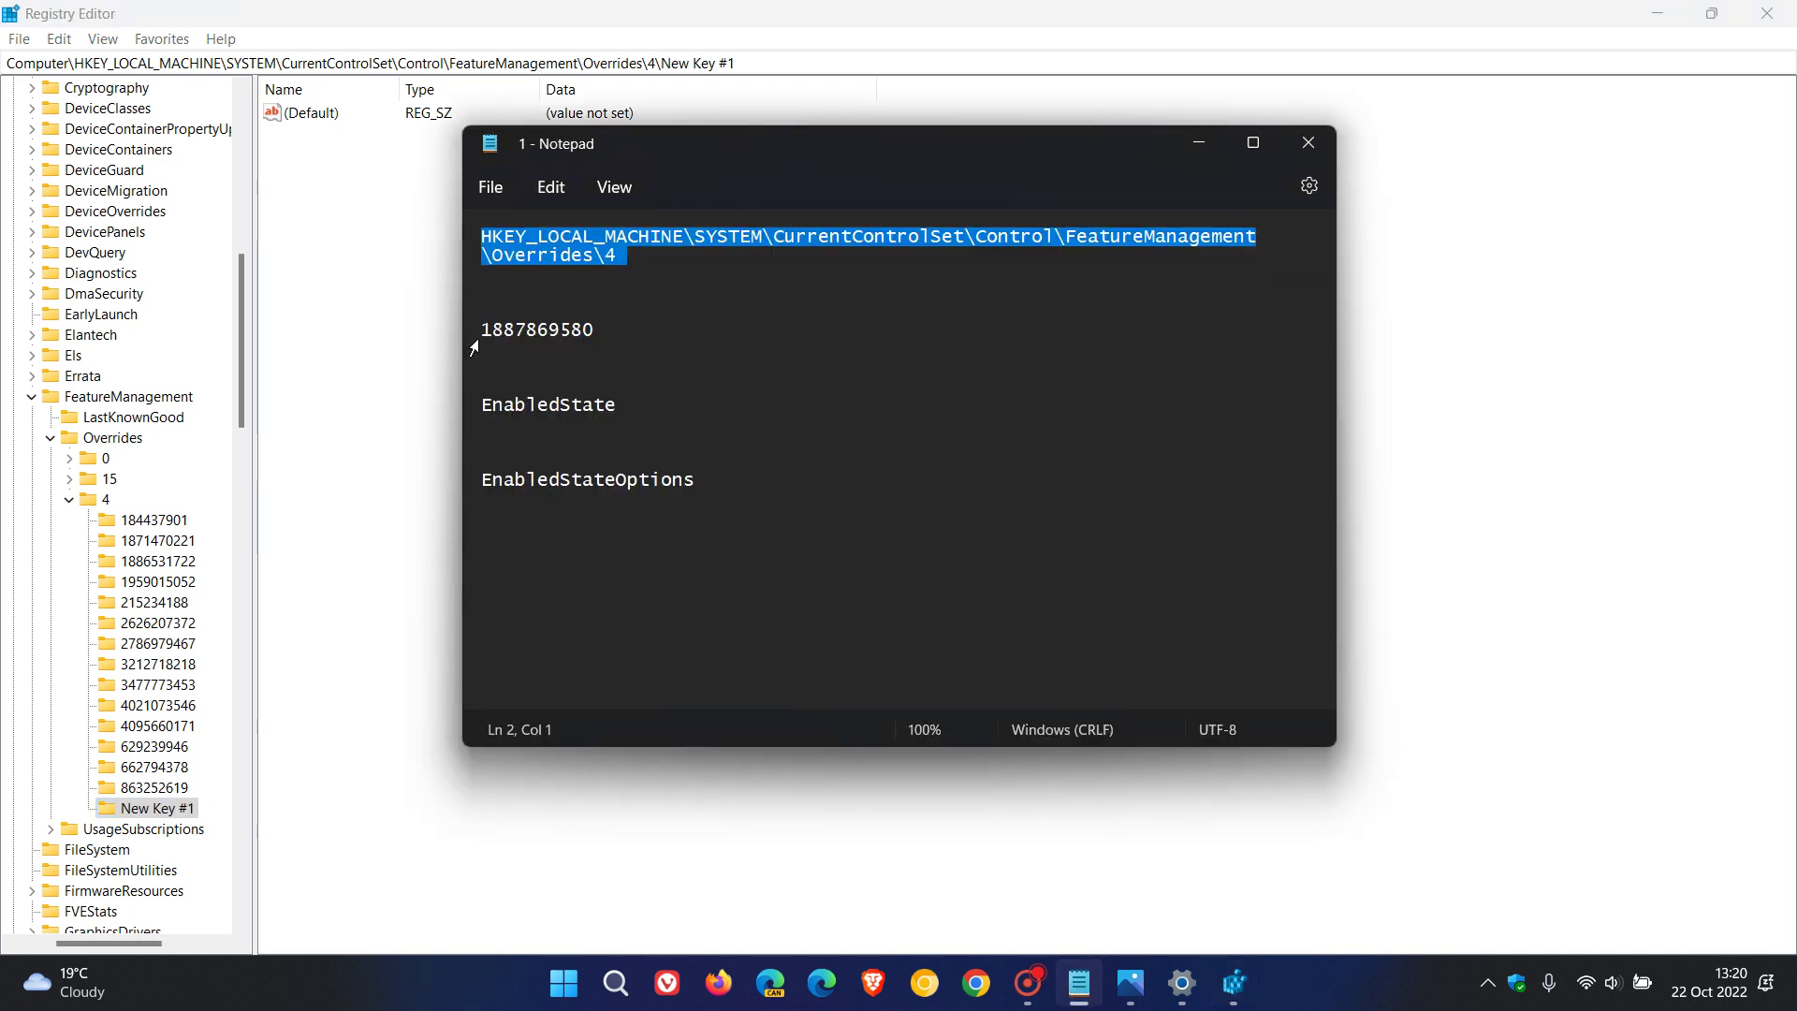
drag(481, 329, 588, 343)
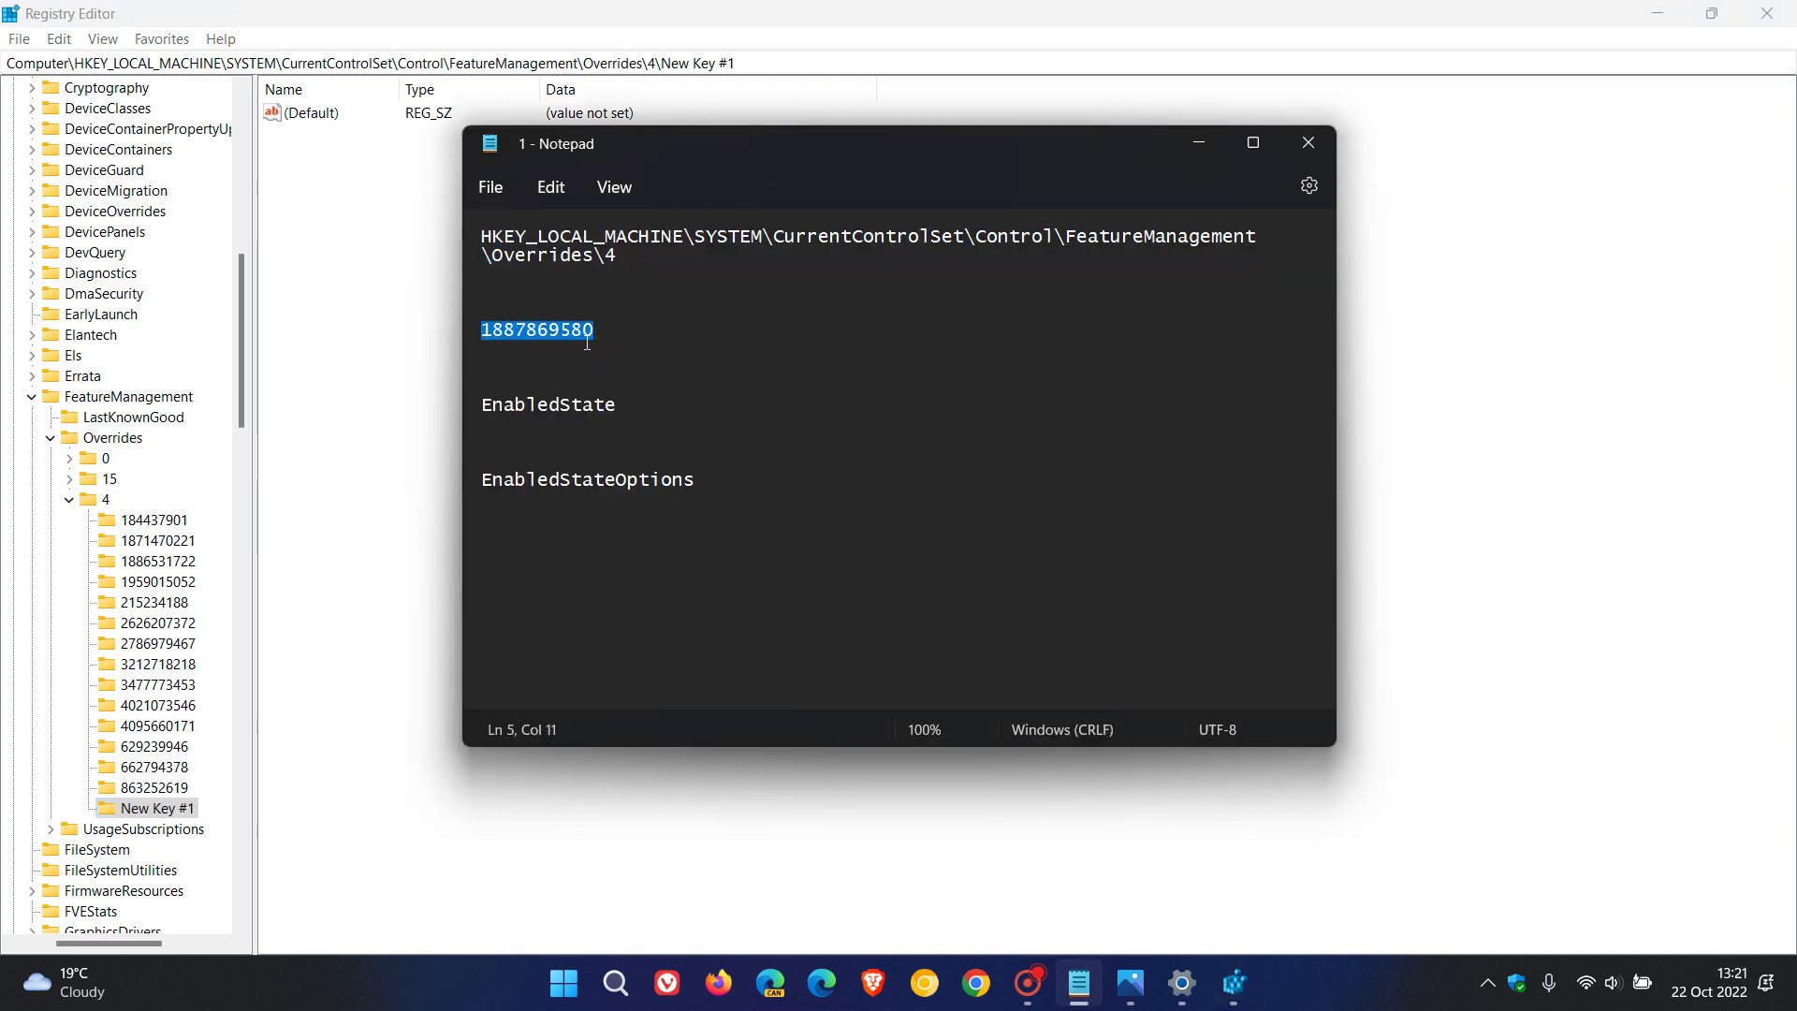
right_click(569, 330)
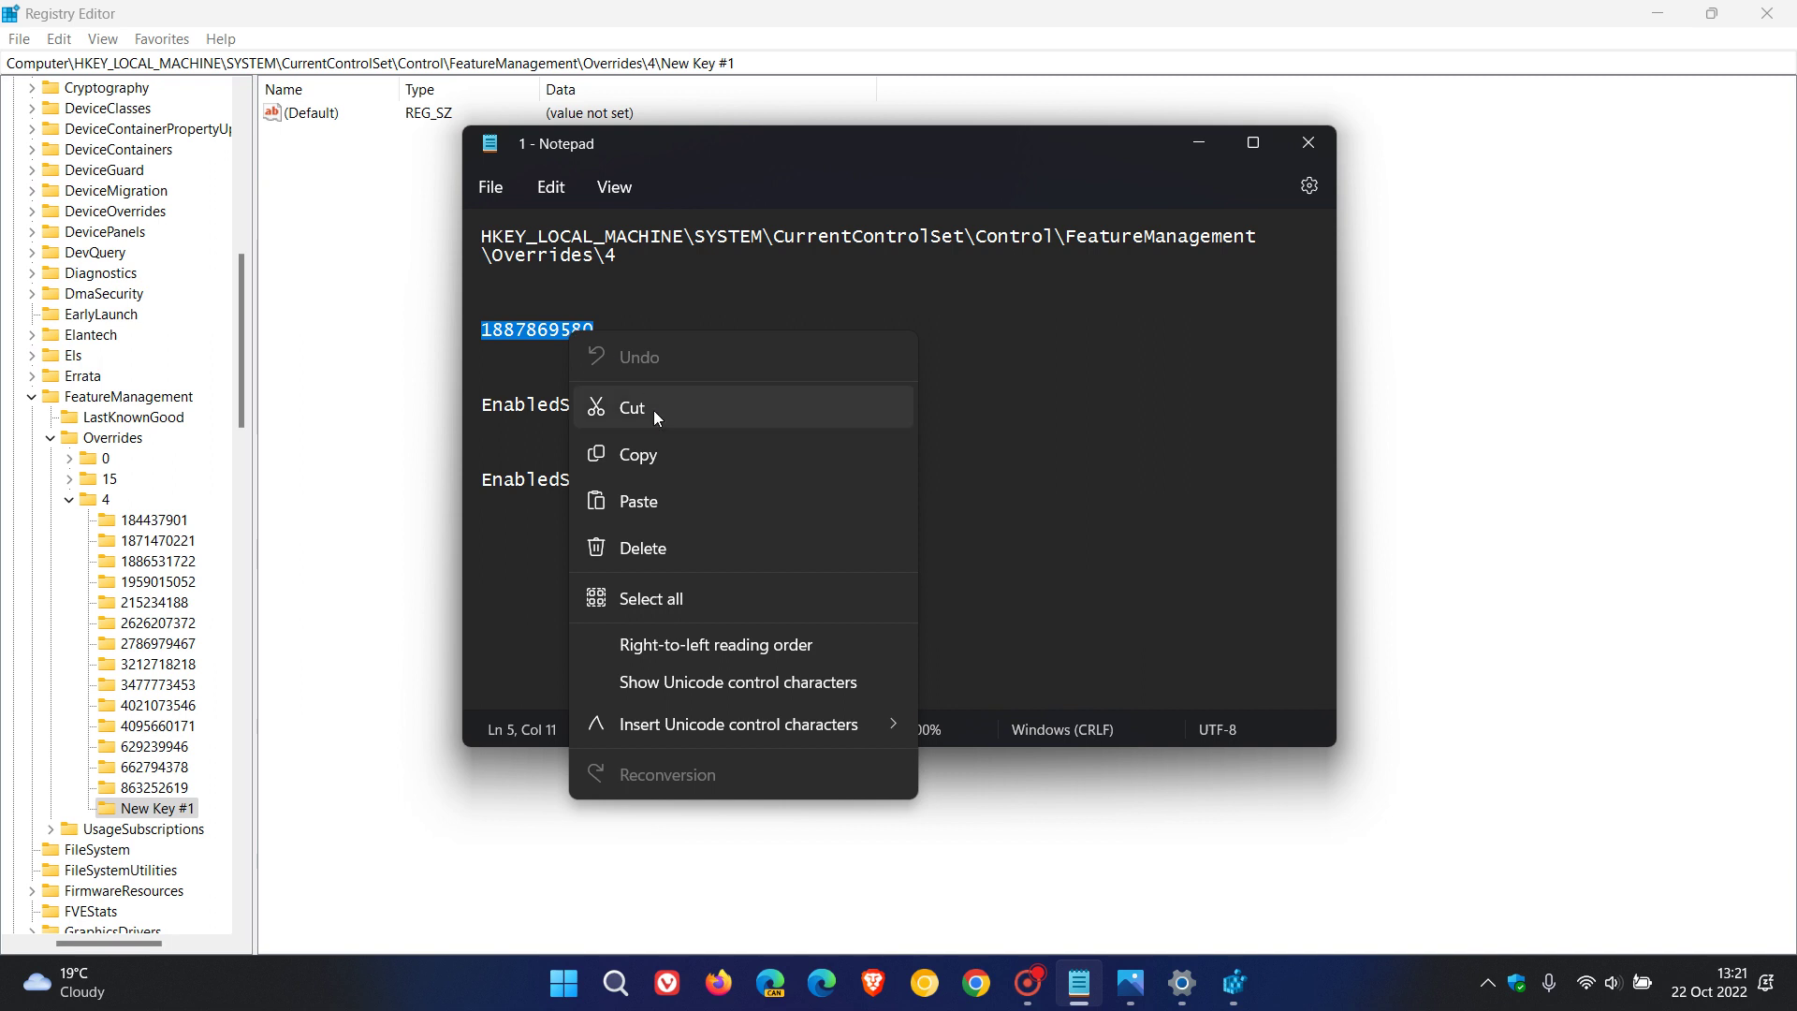
click(692, 460)
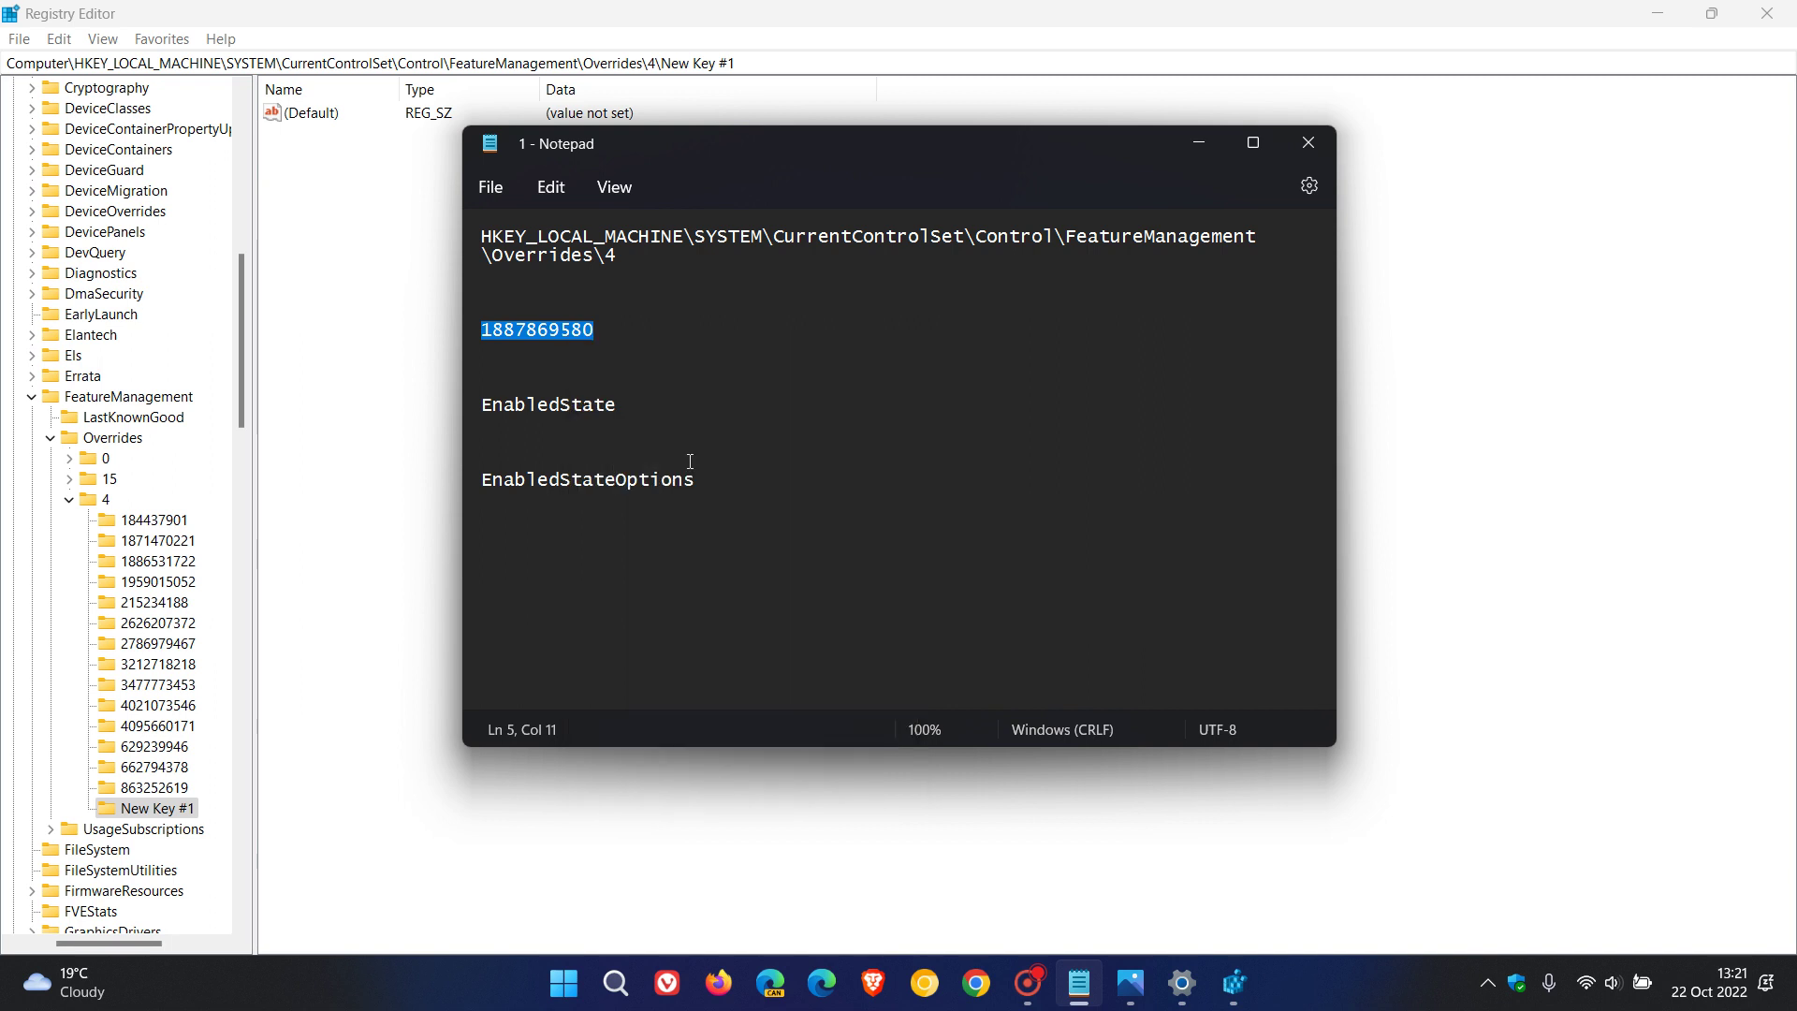
click(1198, 148)
right_click(176, 812)
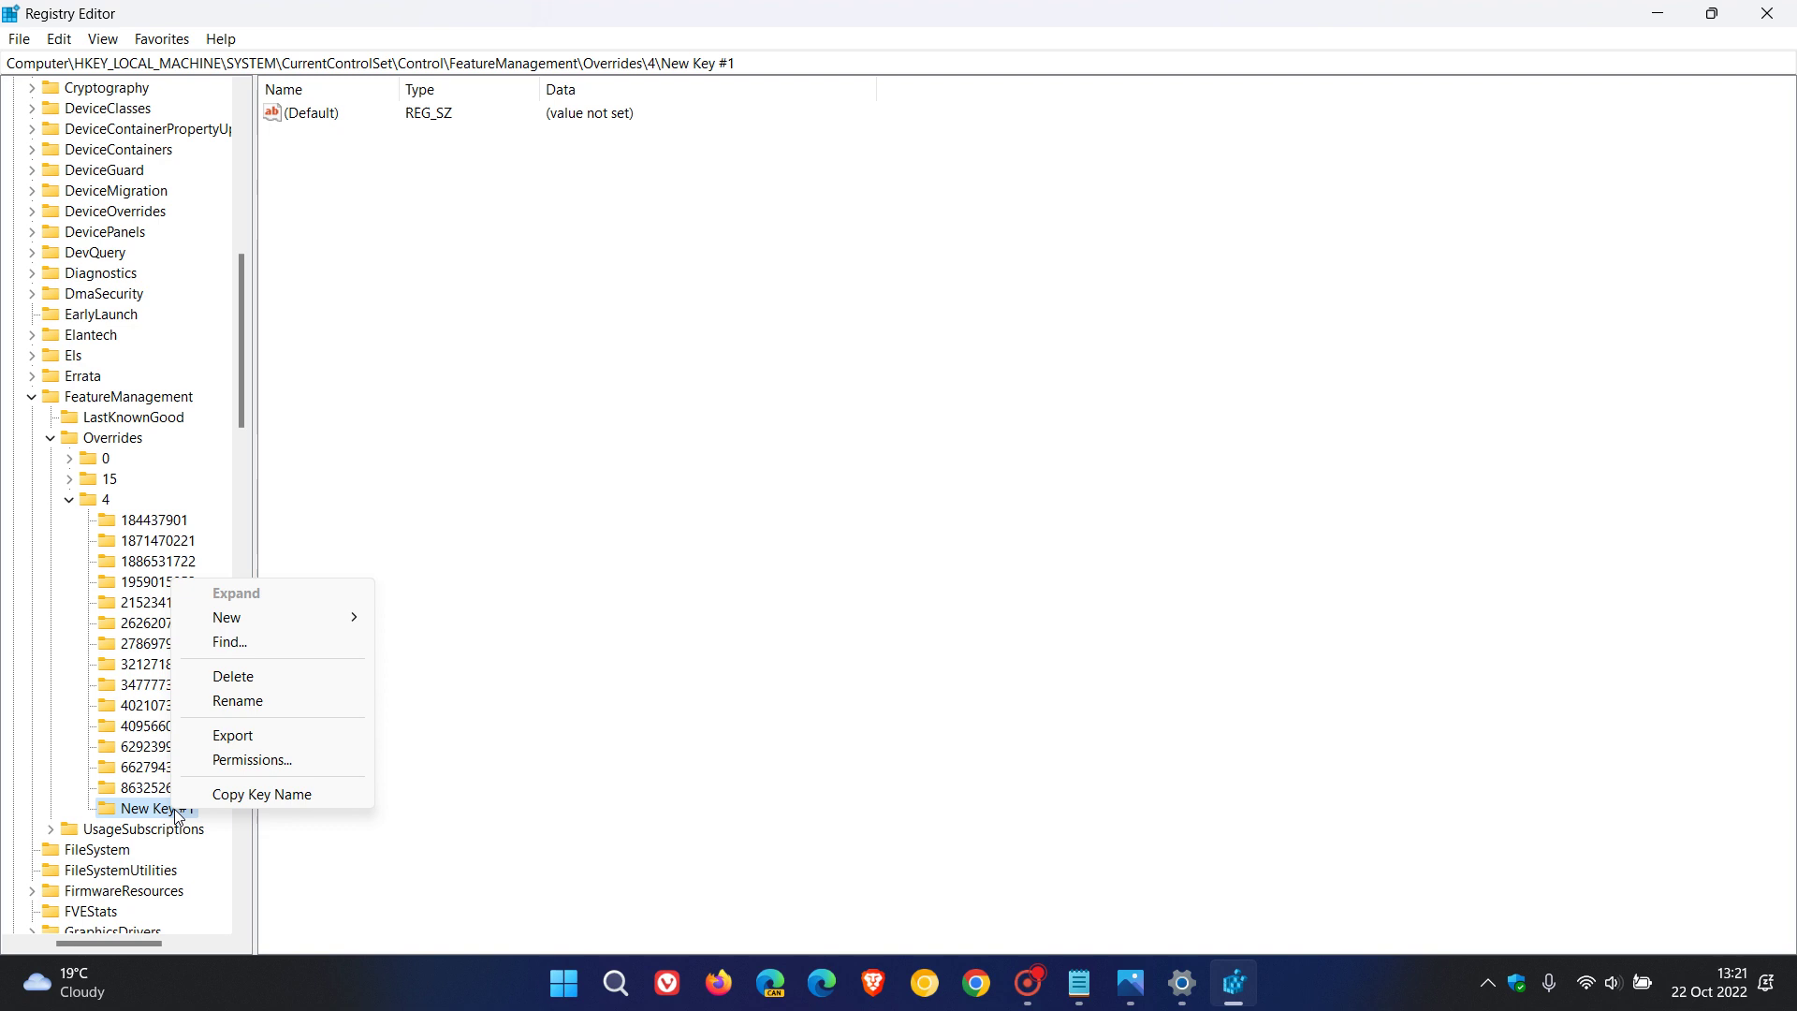
click(265, 702)
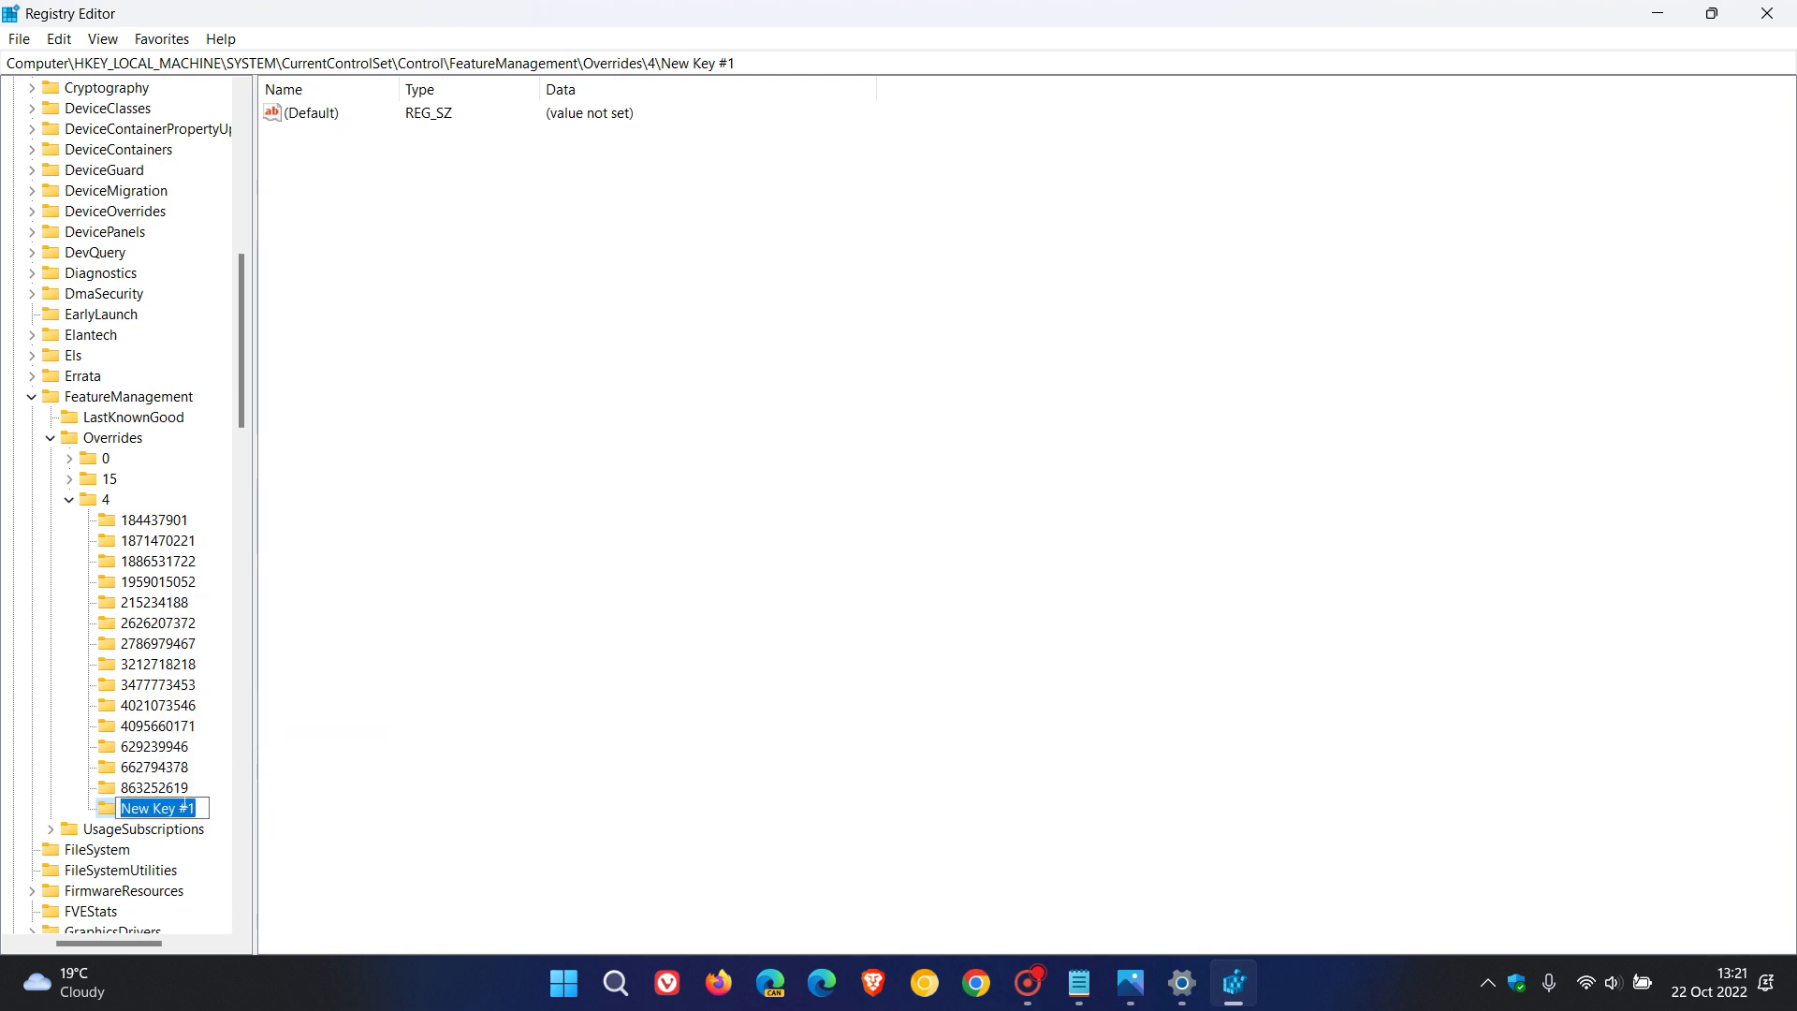
right_click(183, 803)
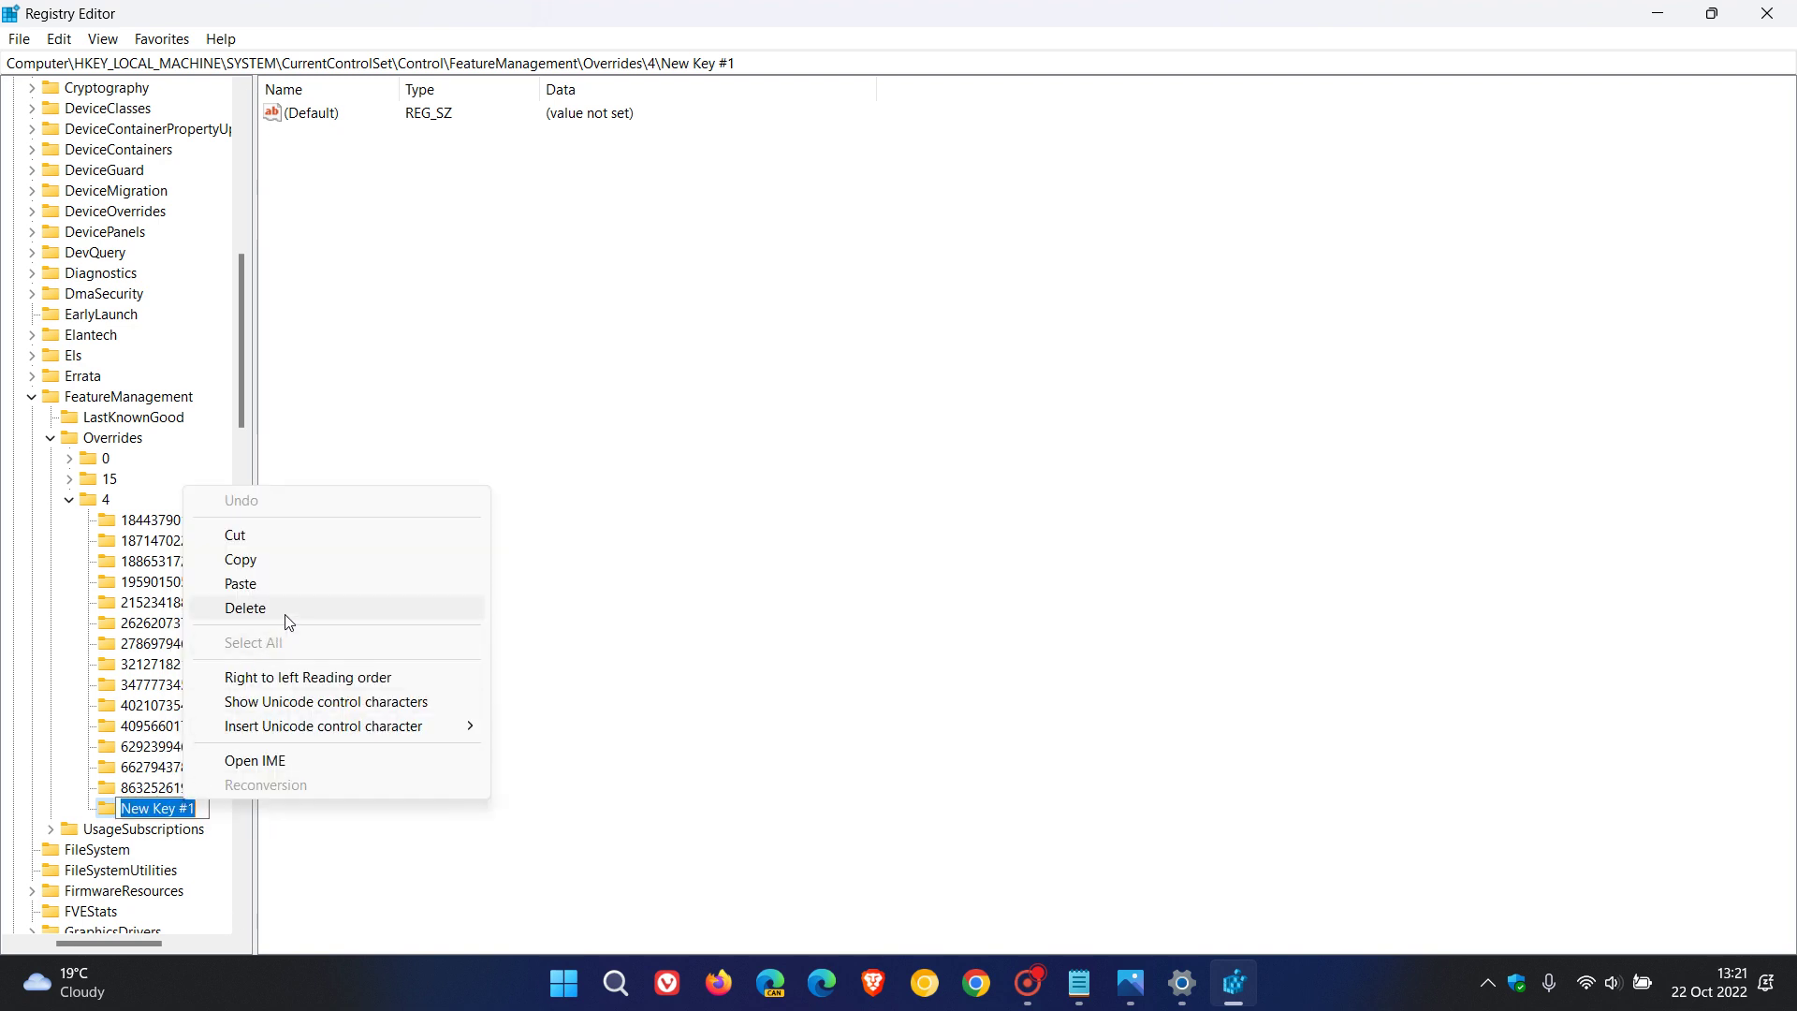
click(294, 586)
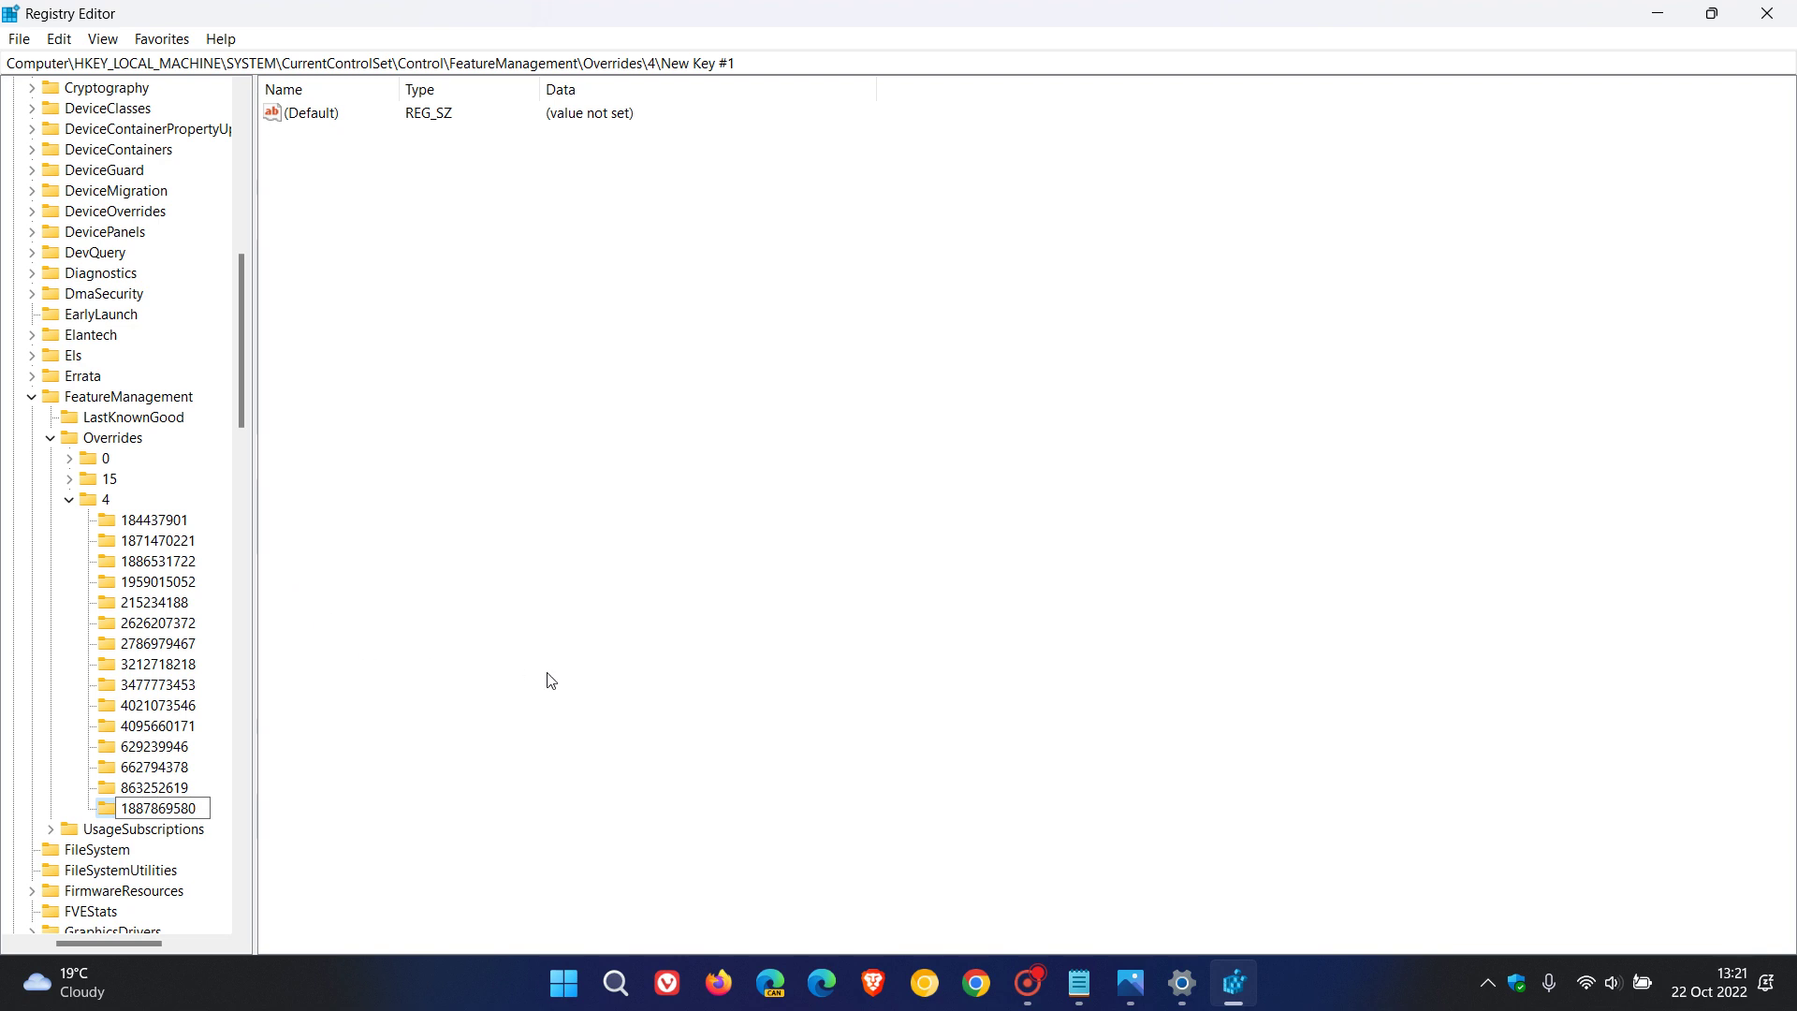
click(666, 488)
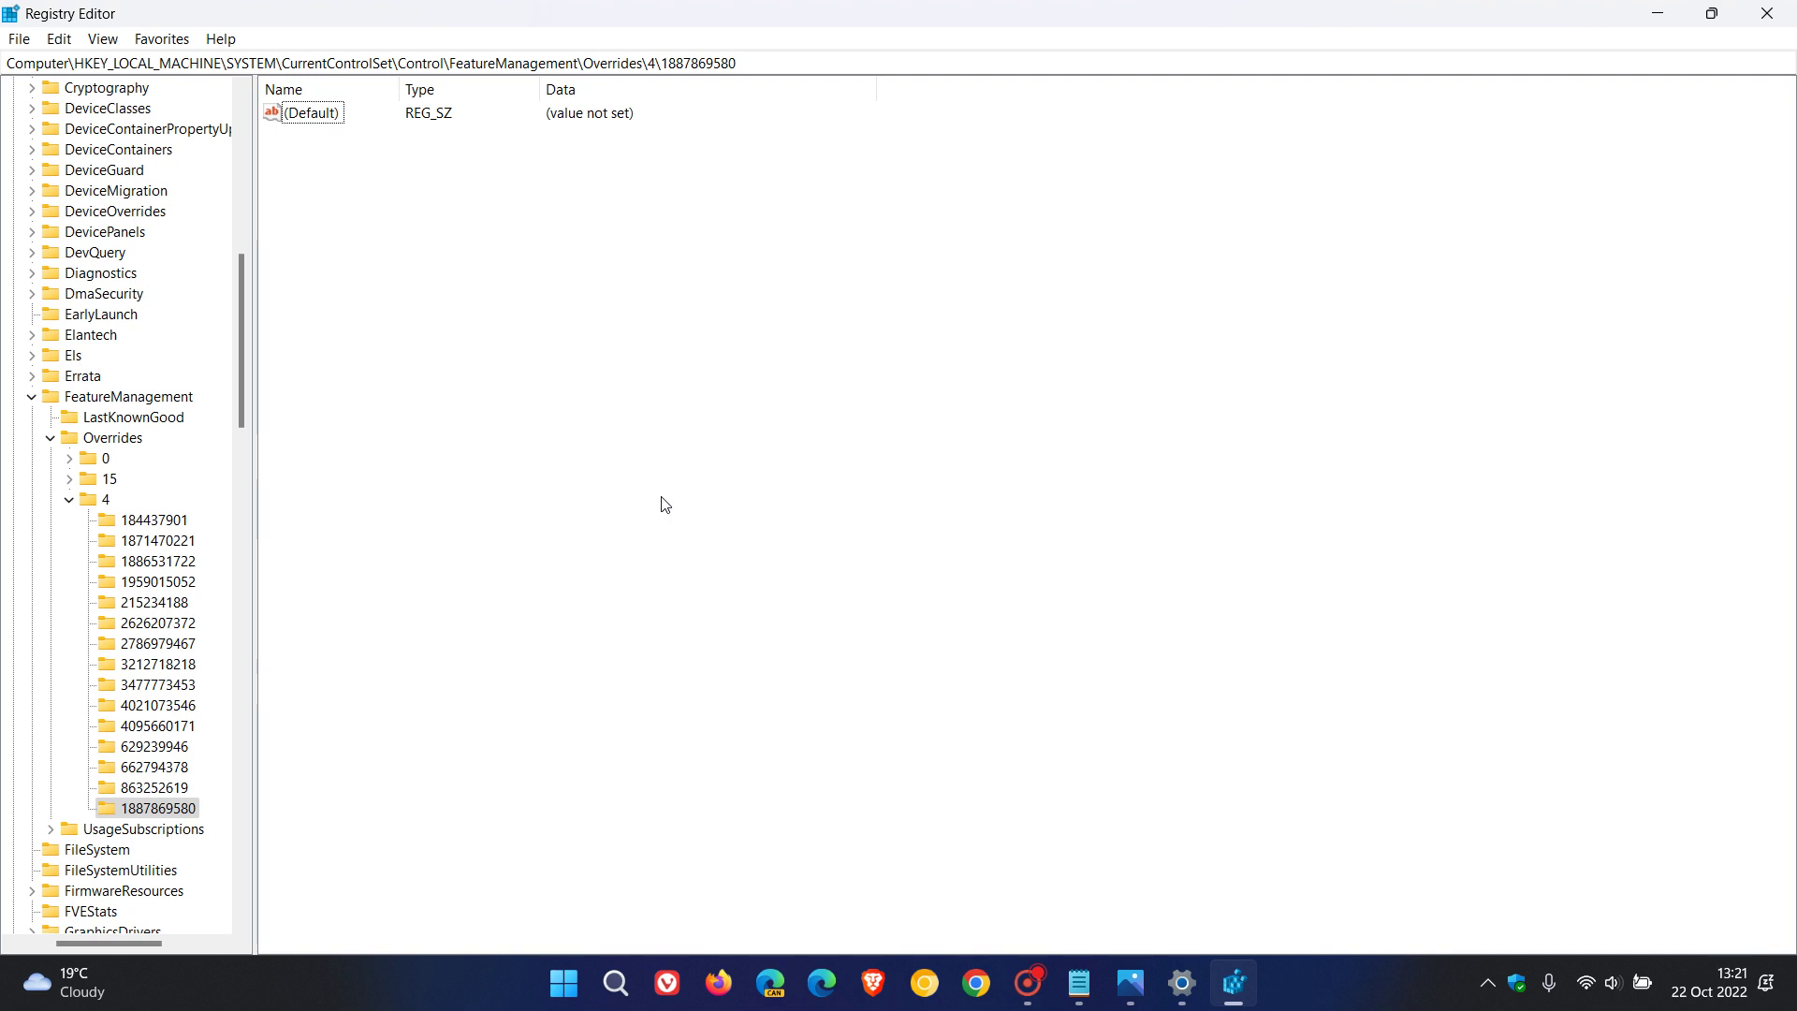
click(178, 810)
right_click(707, 276)
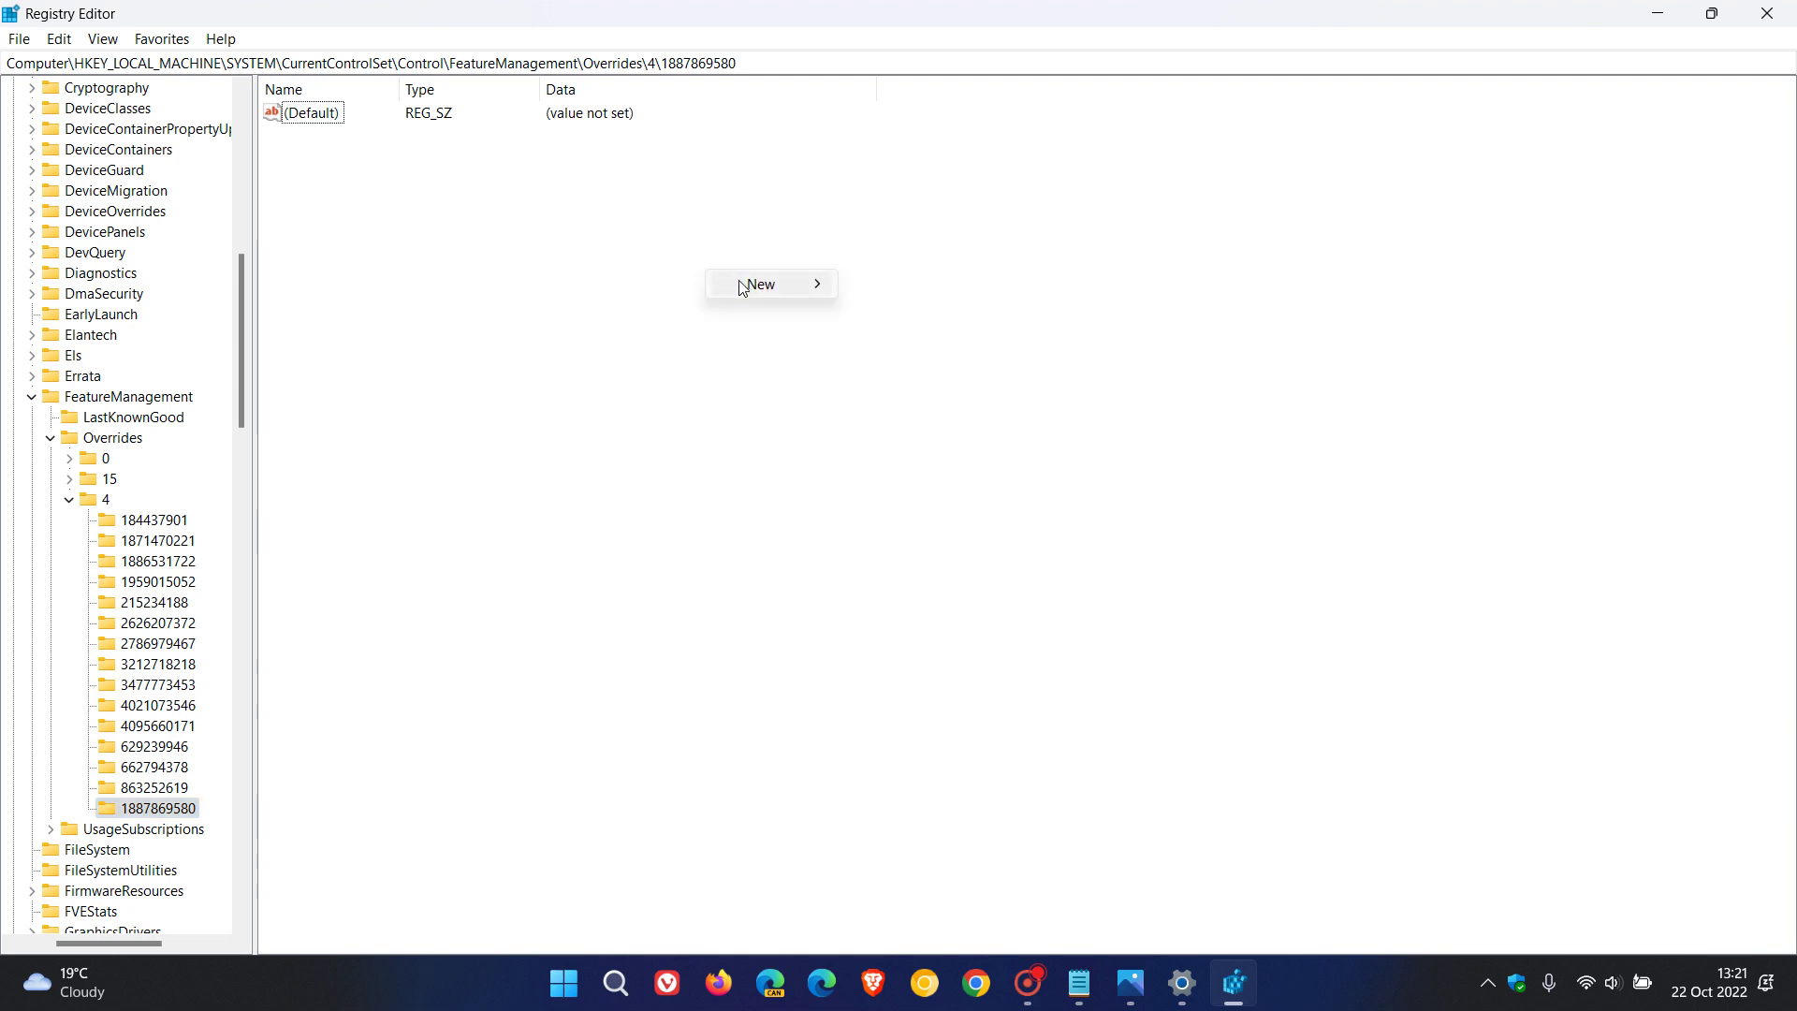
mouse_move(754, 282)
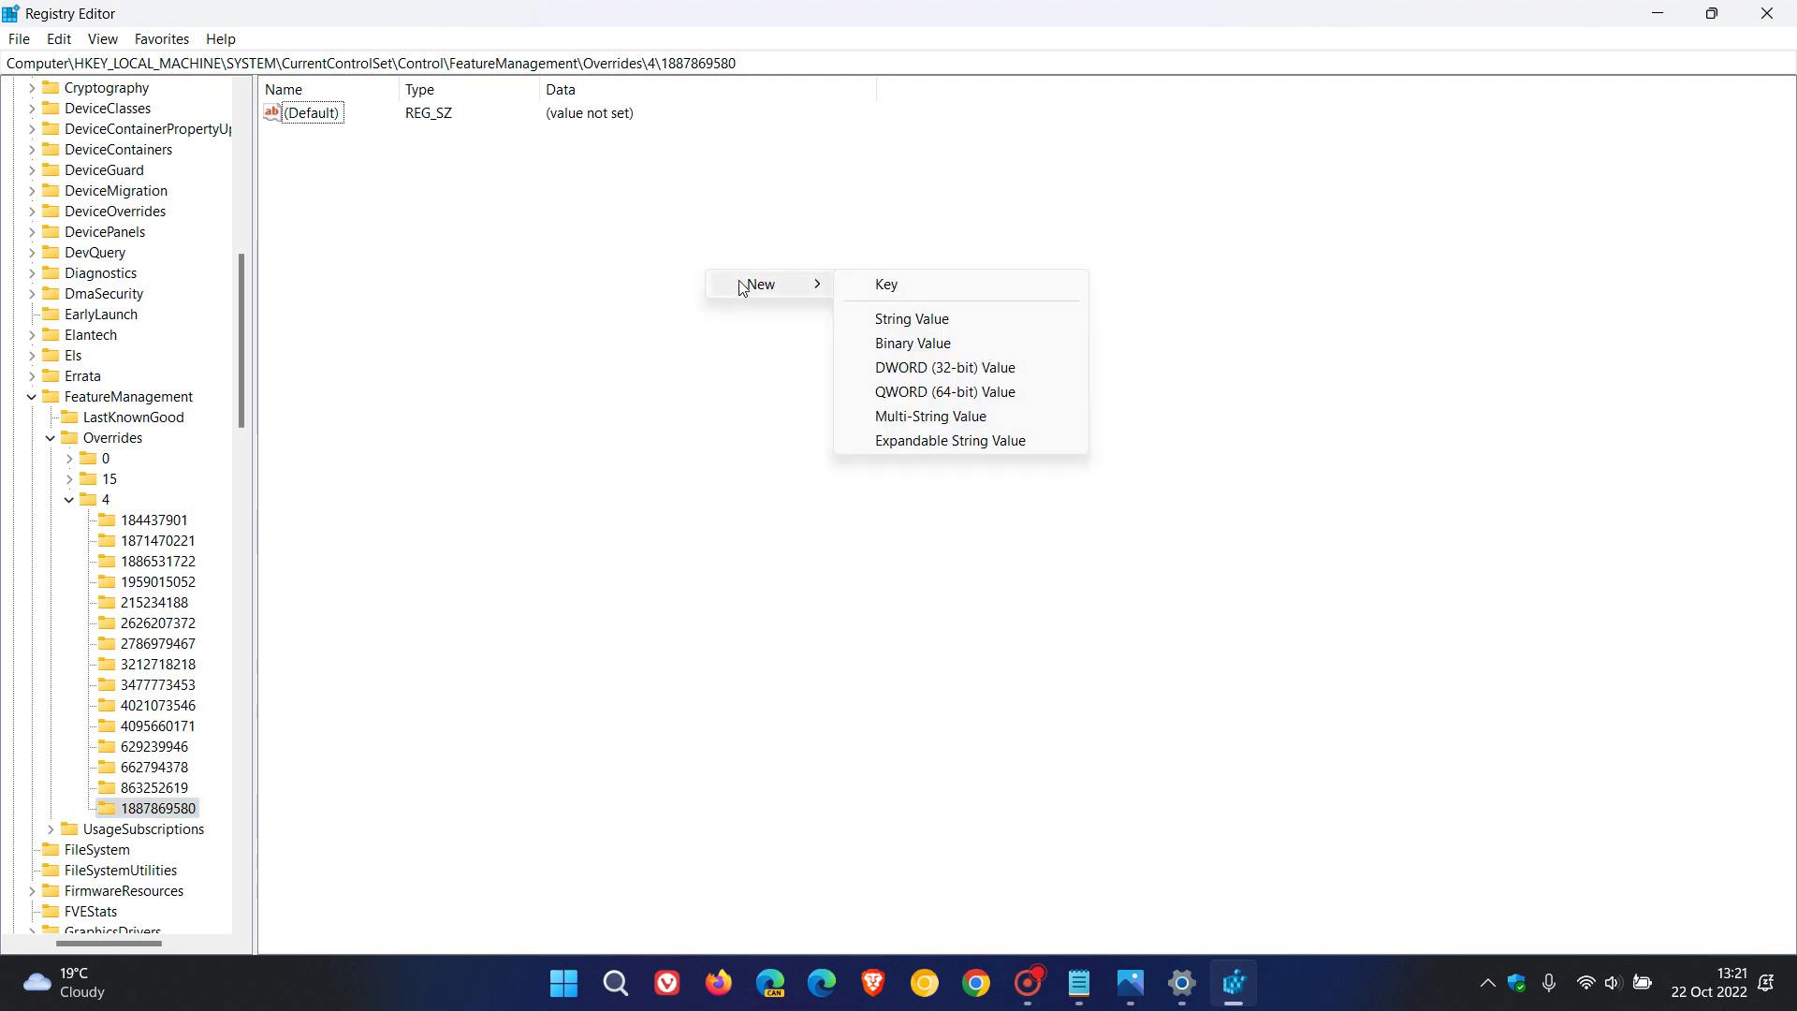
click(914, 367)
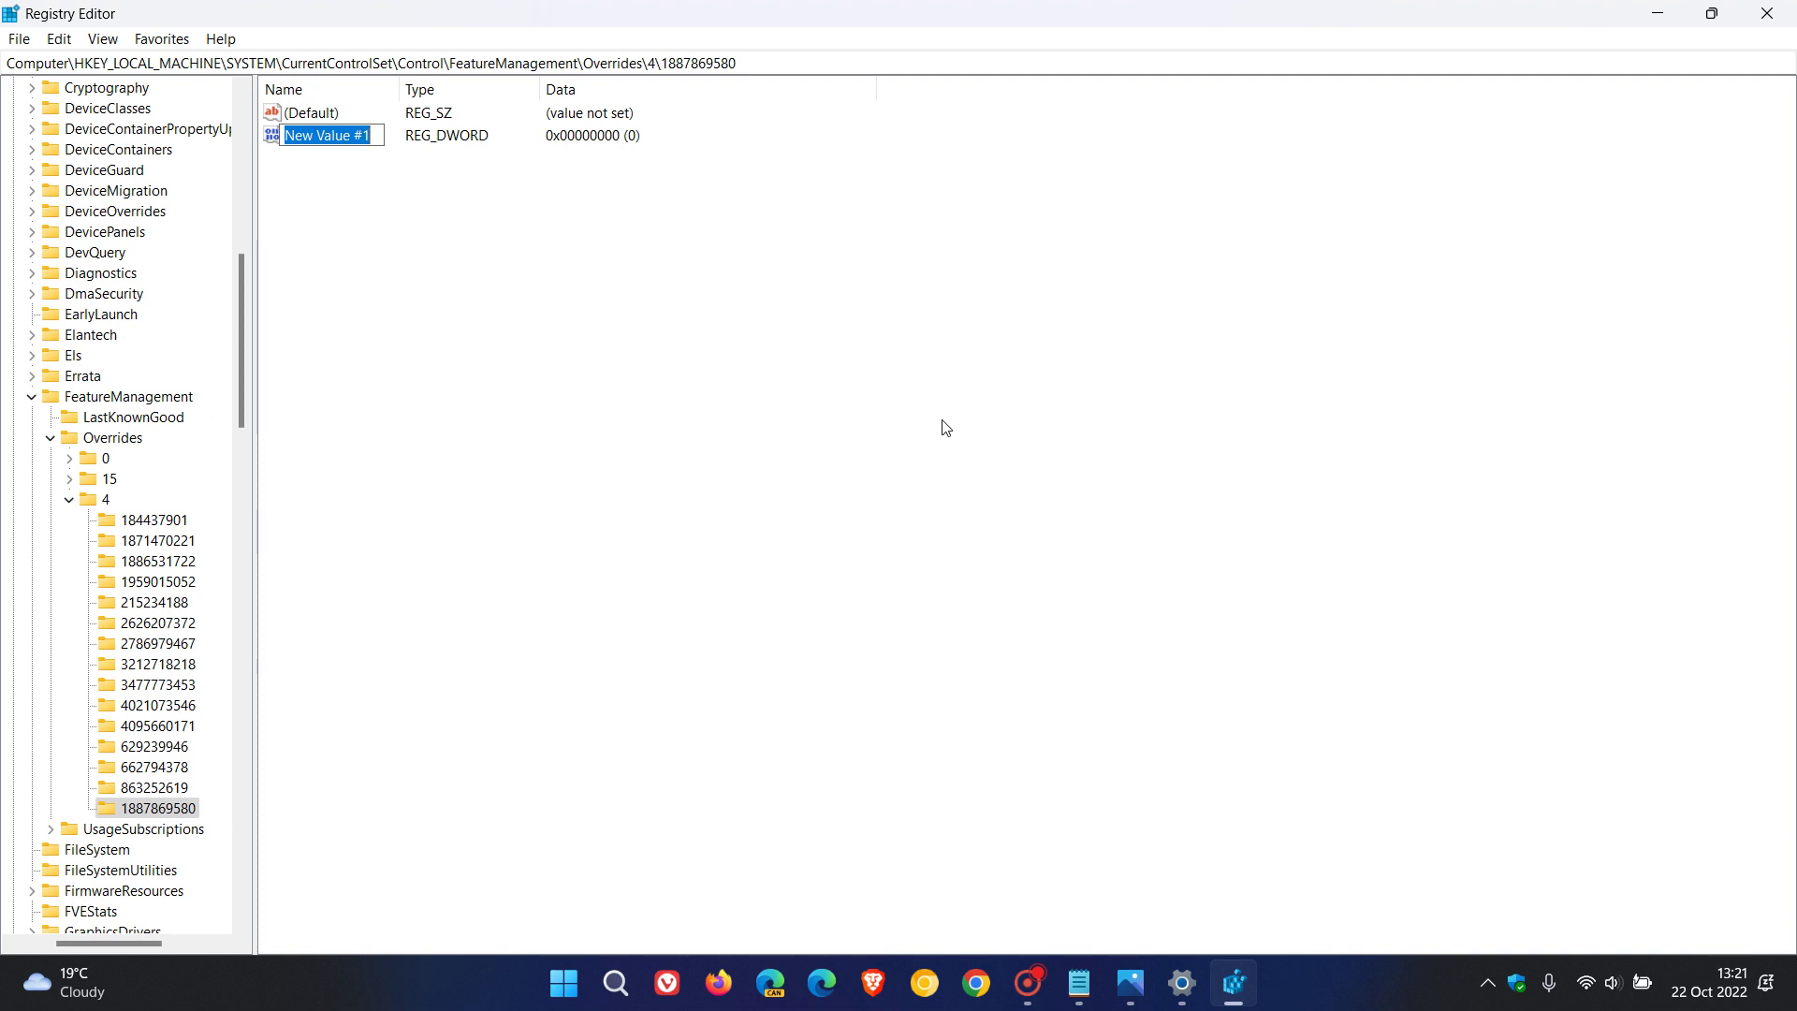
Copy the word EnabledState from the Notepad notes
click(1079, 983)
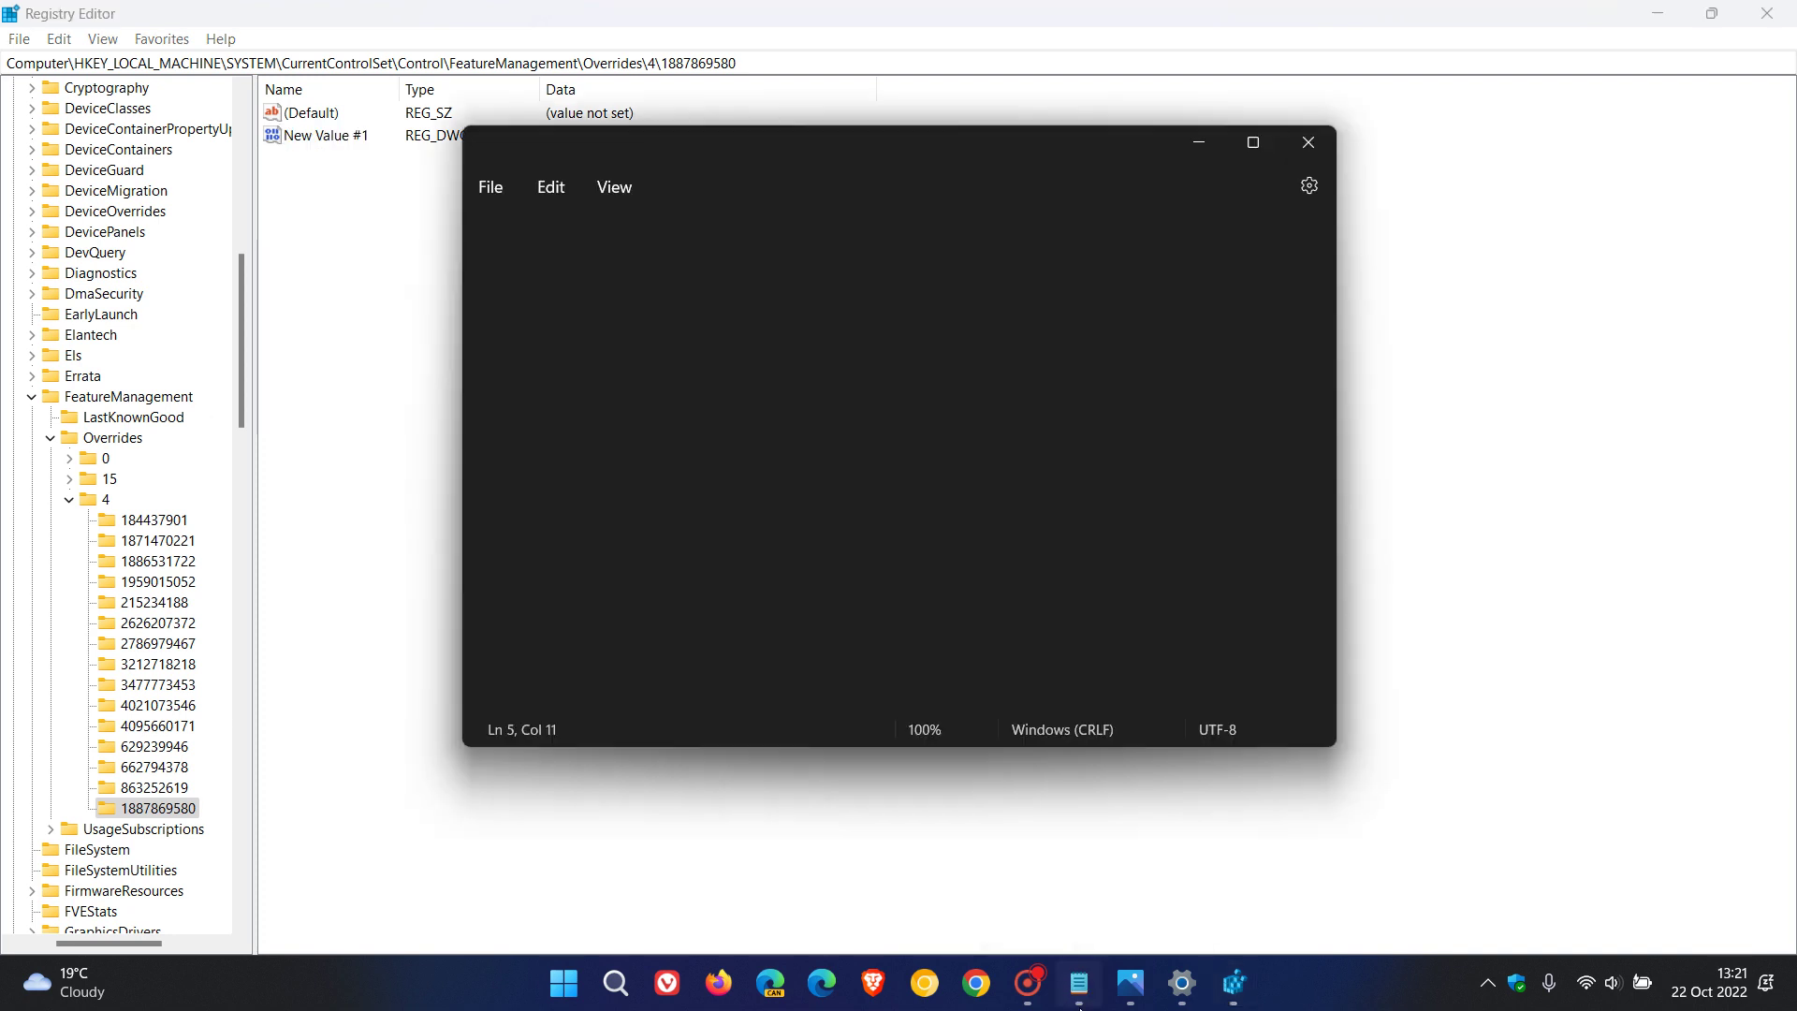
triple_click(477, 408)
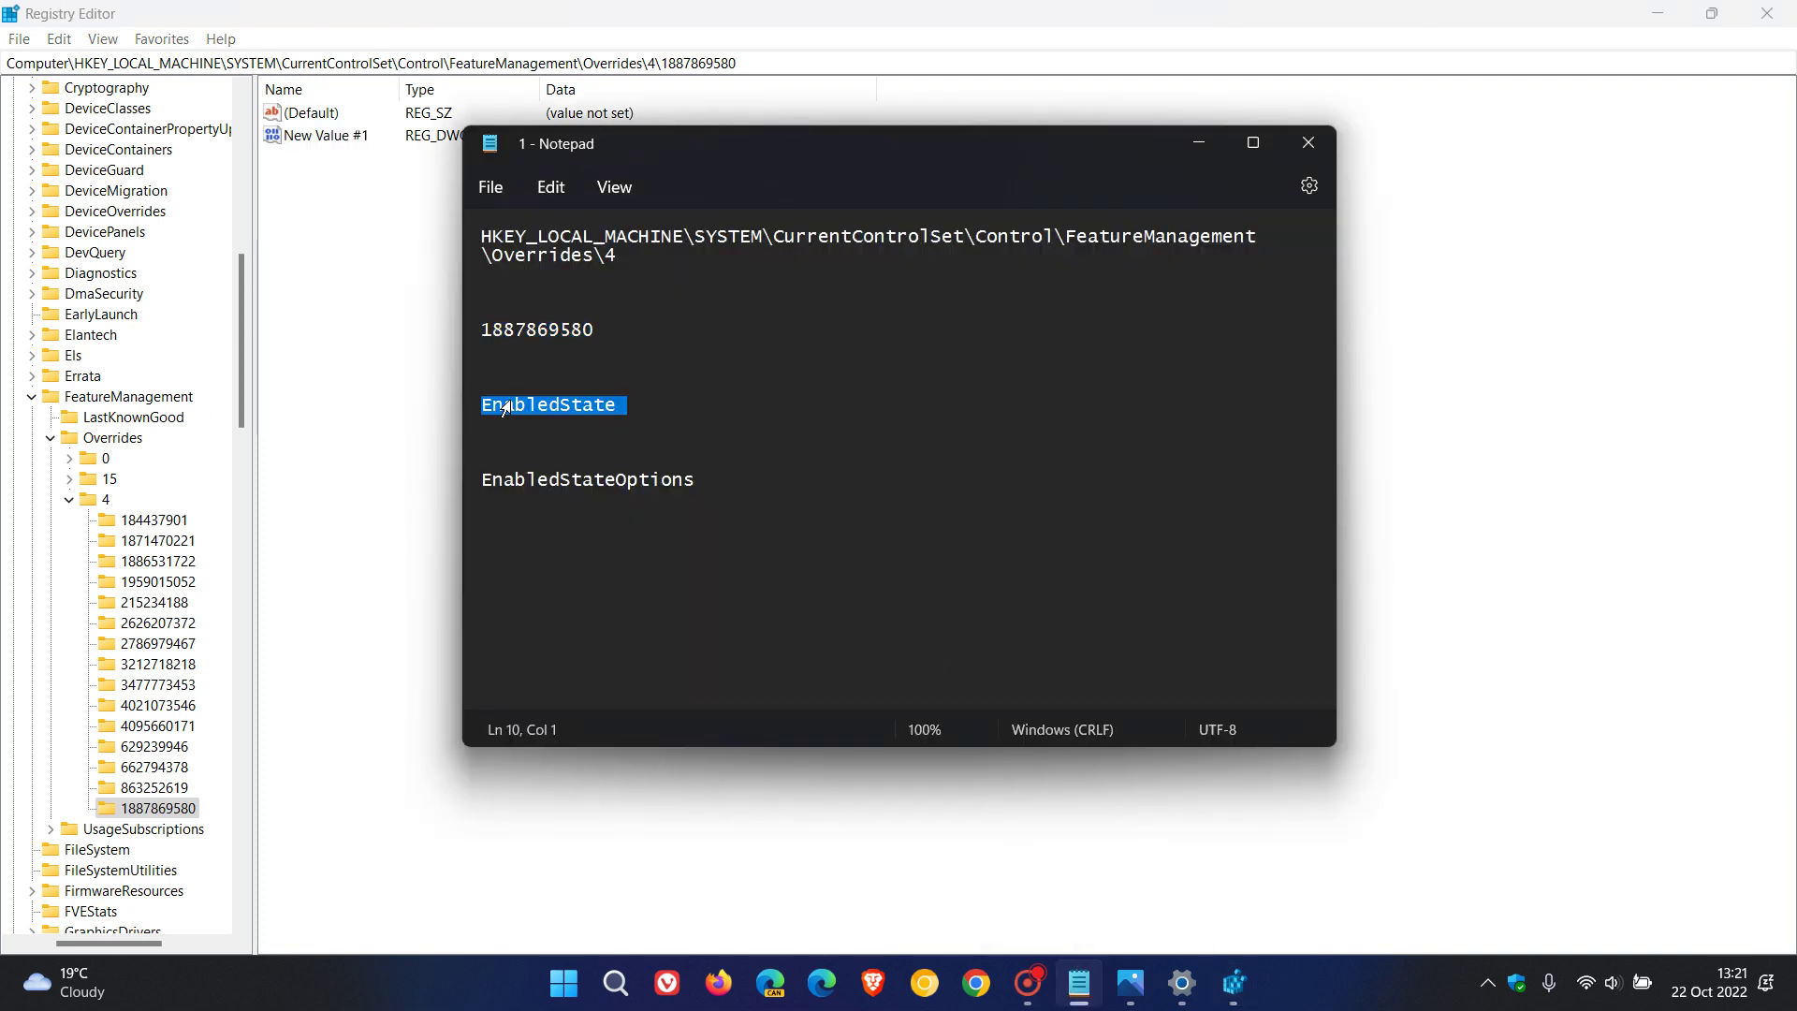
right_click(587, 408)
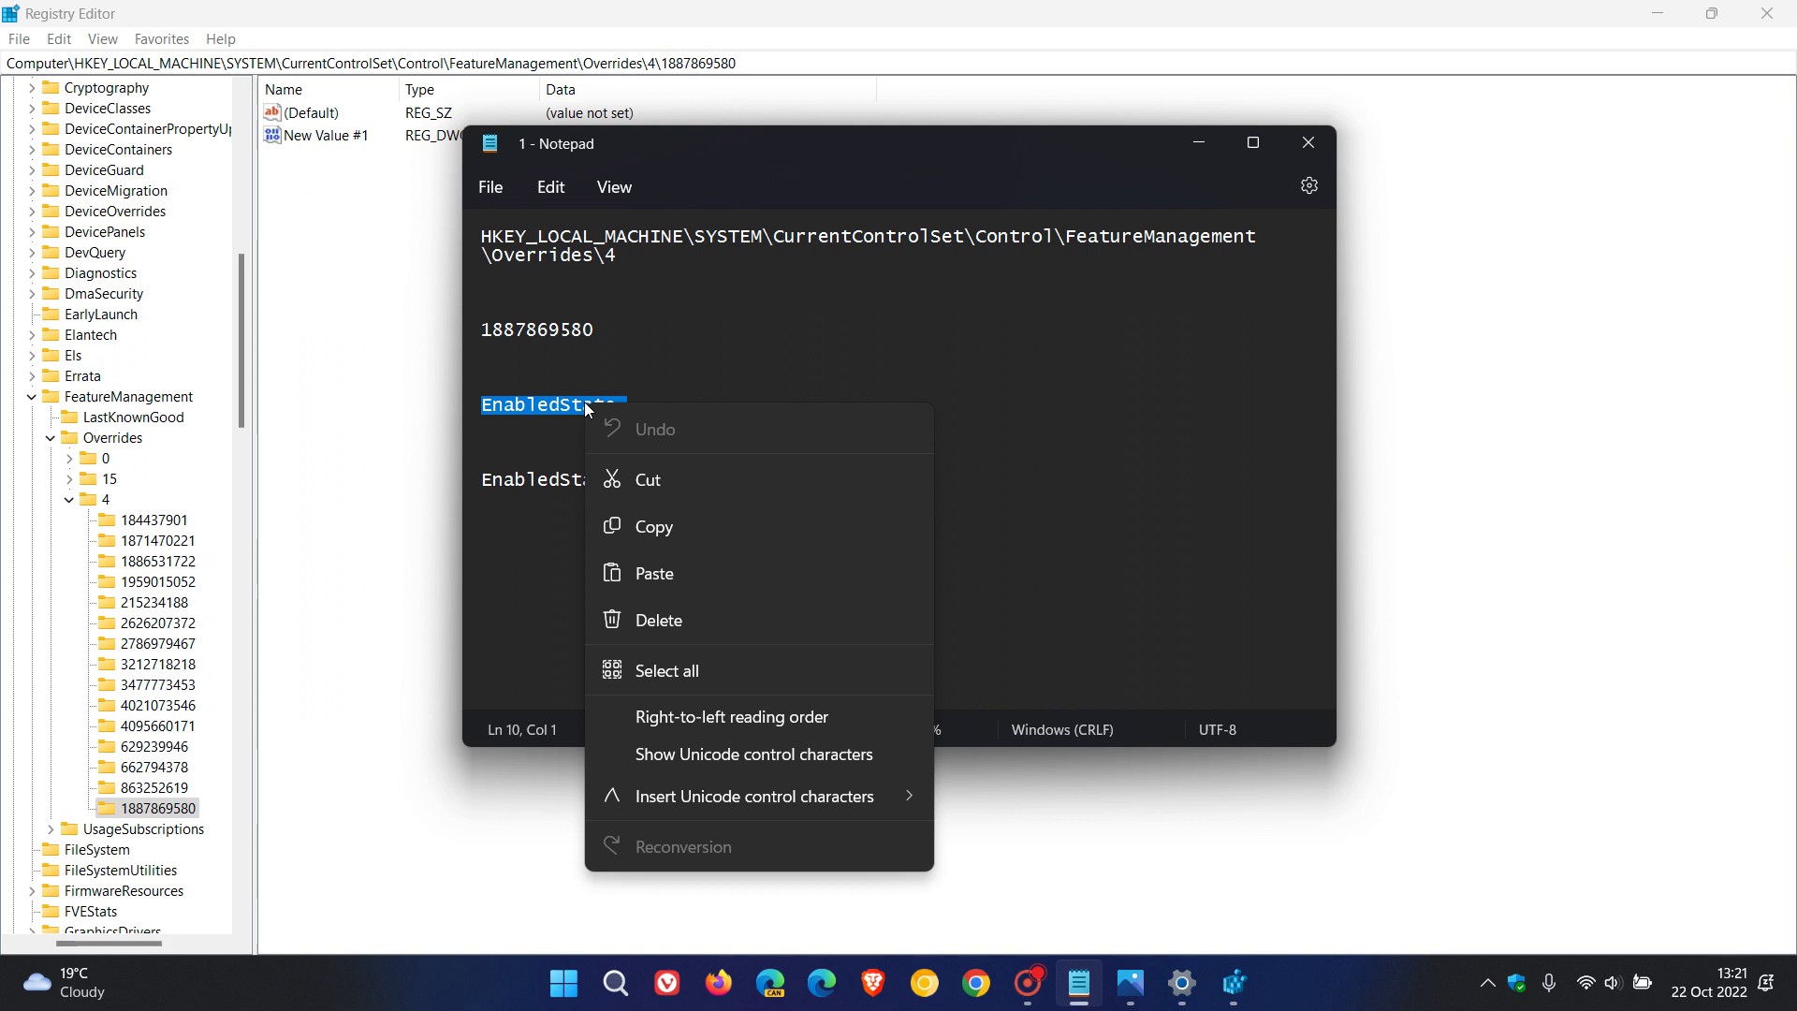
click(668, 530)
click(1356, 446)
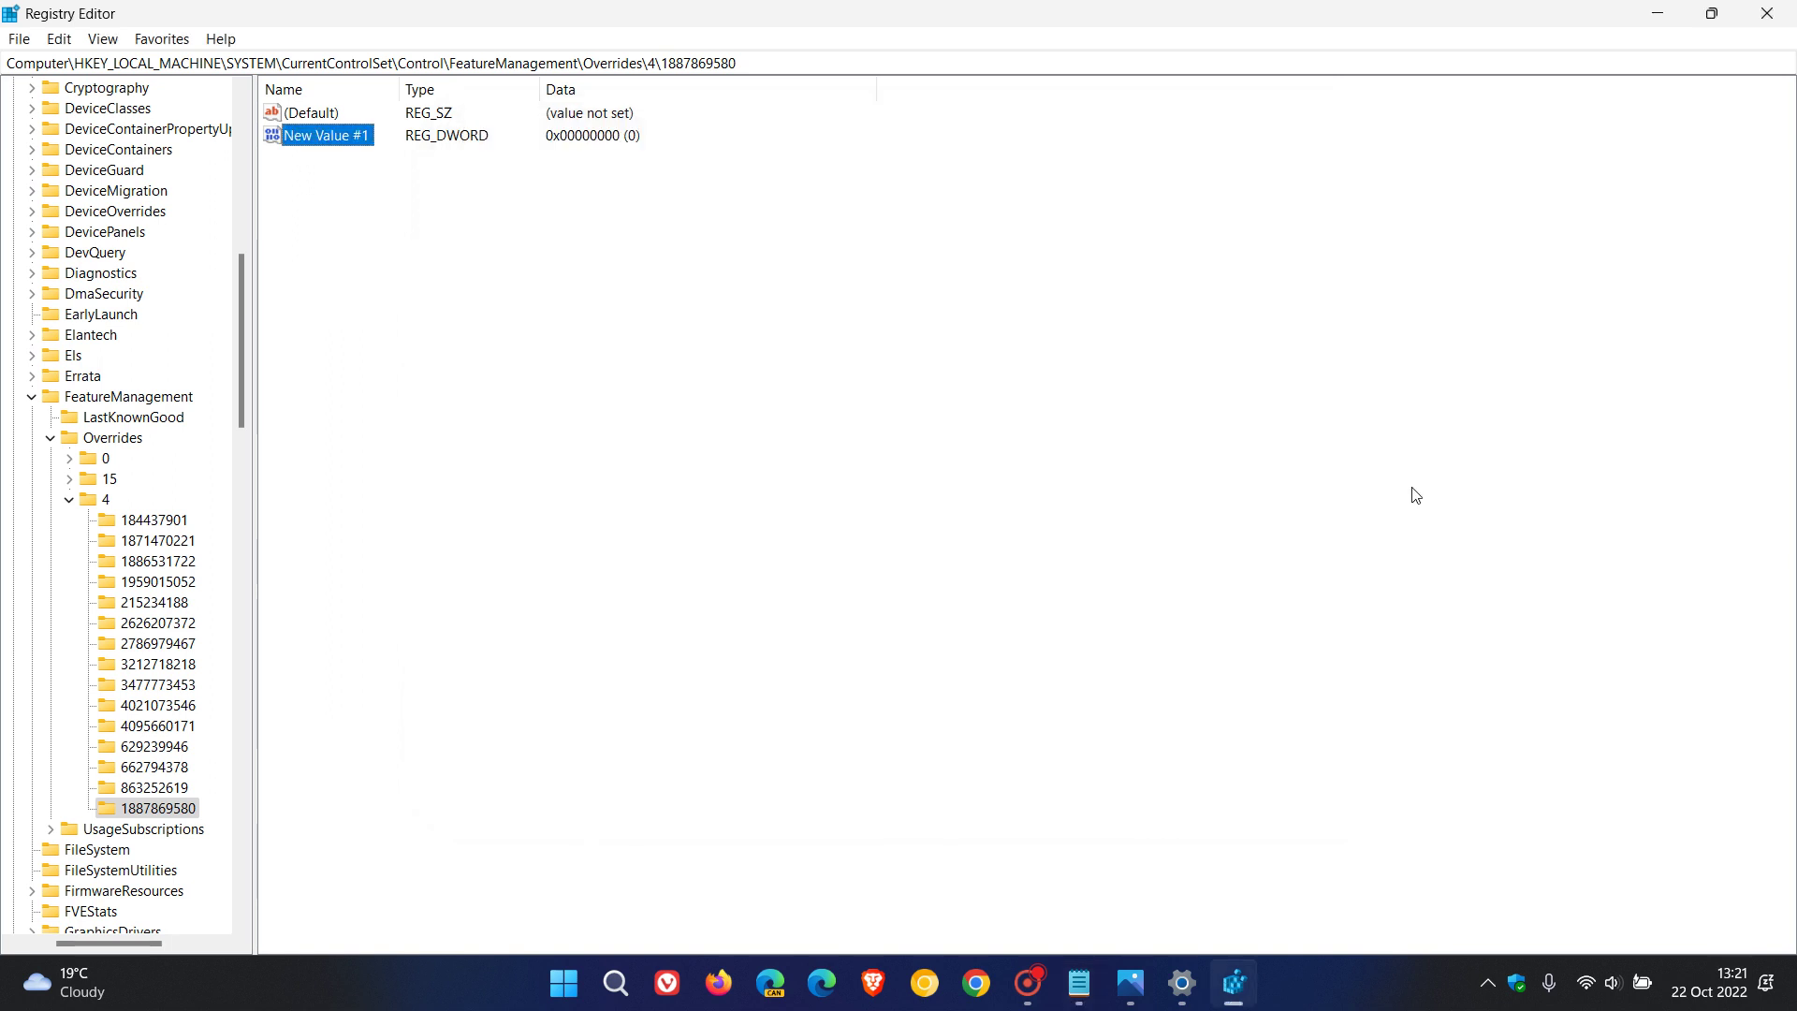
Rename New Value #1 to EnabledState by pasting the copied name
right_click(327, 148)
click(391, 246)
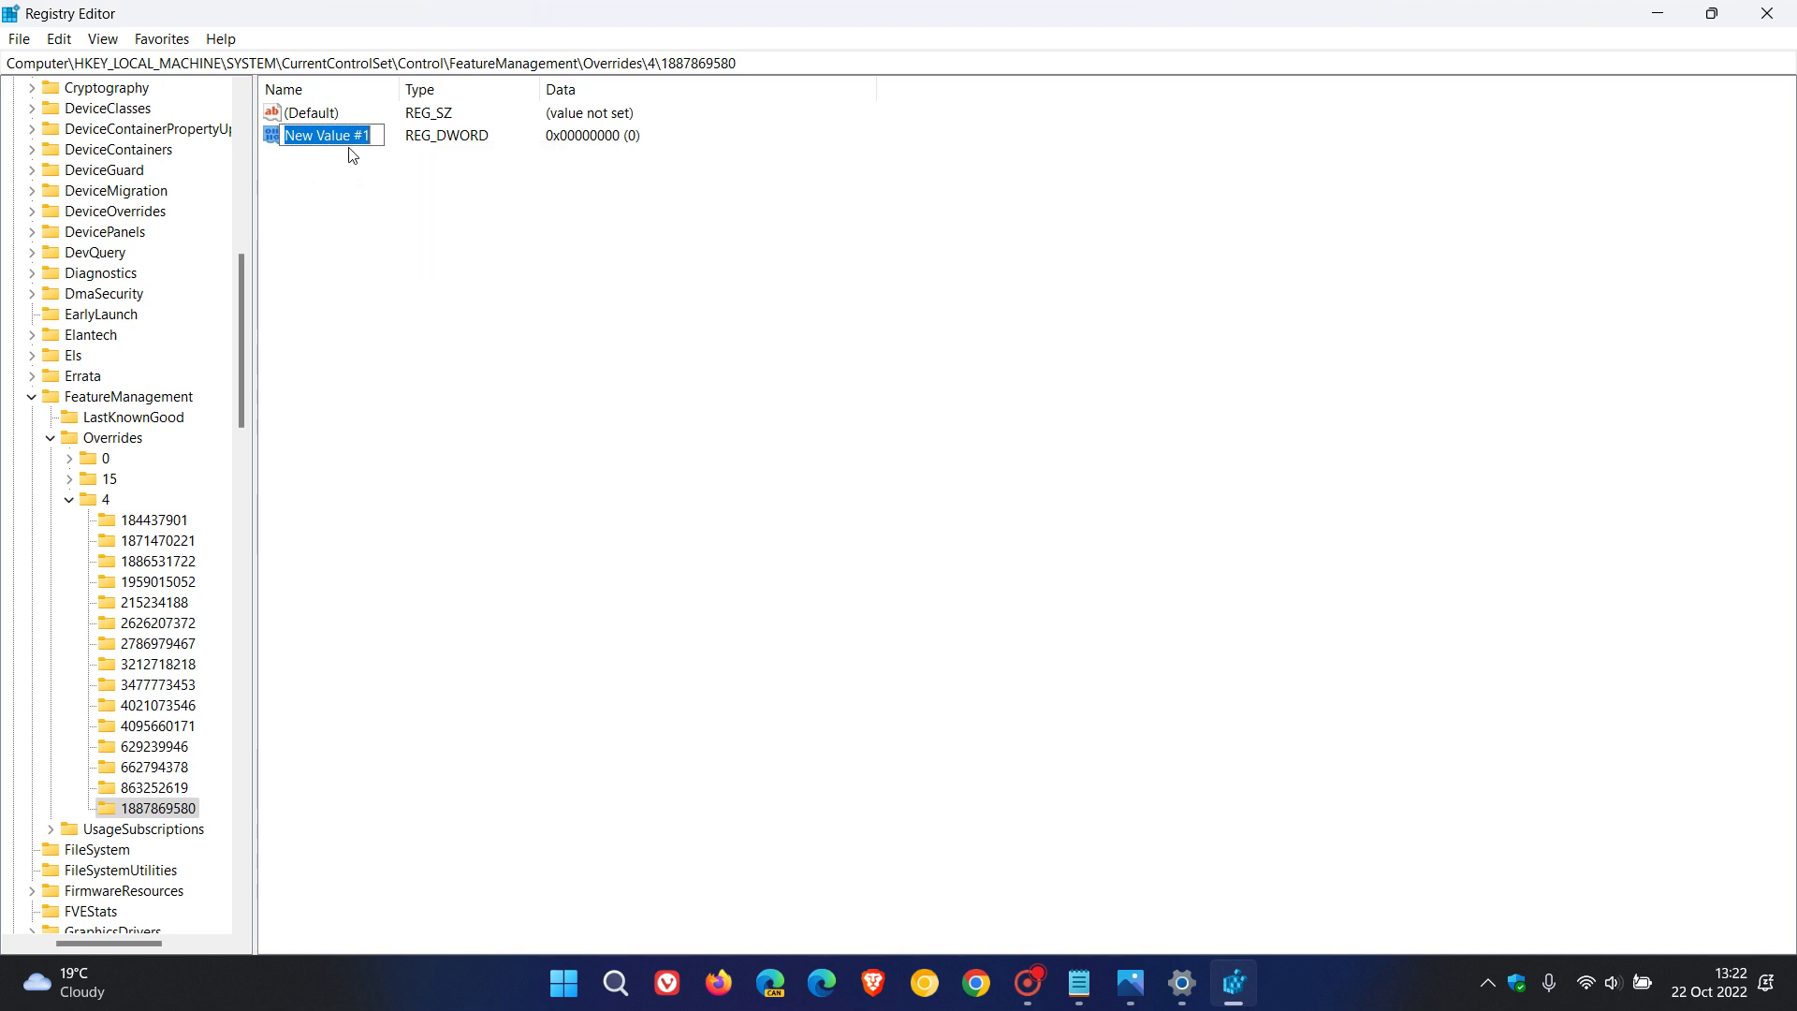
right_click(348, 139)
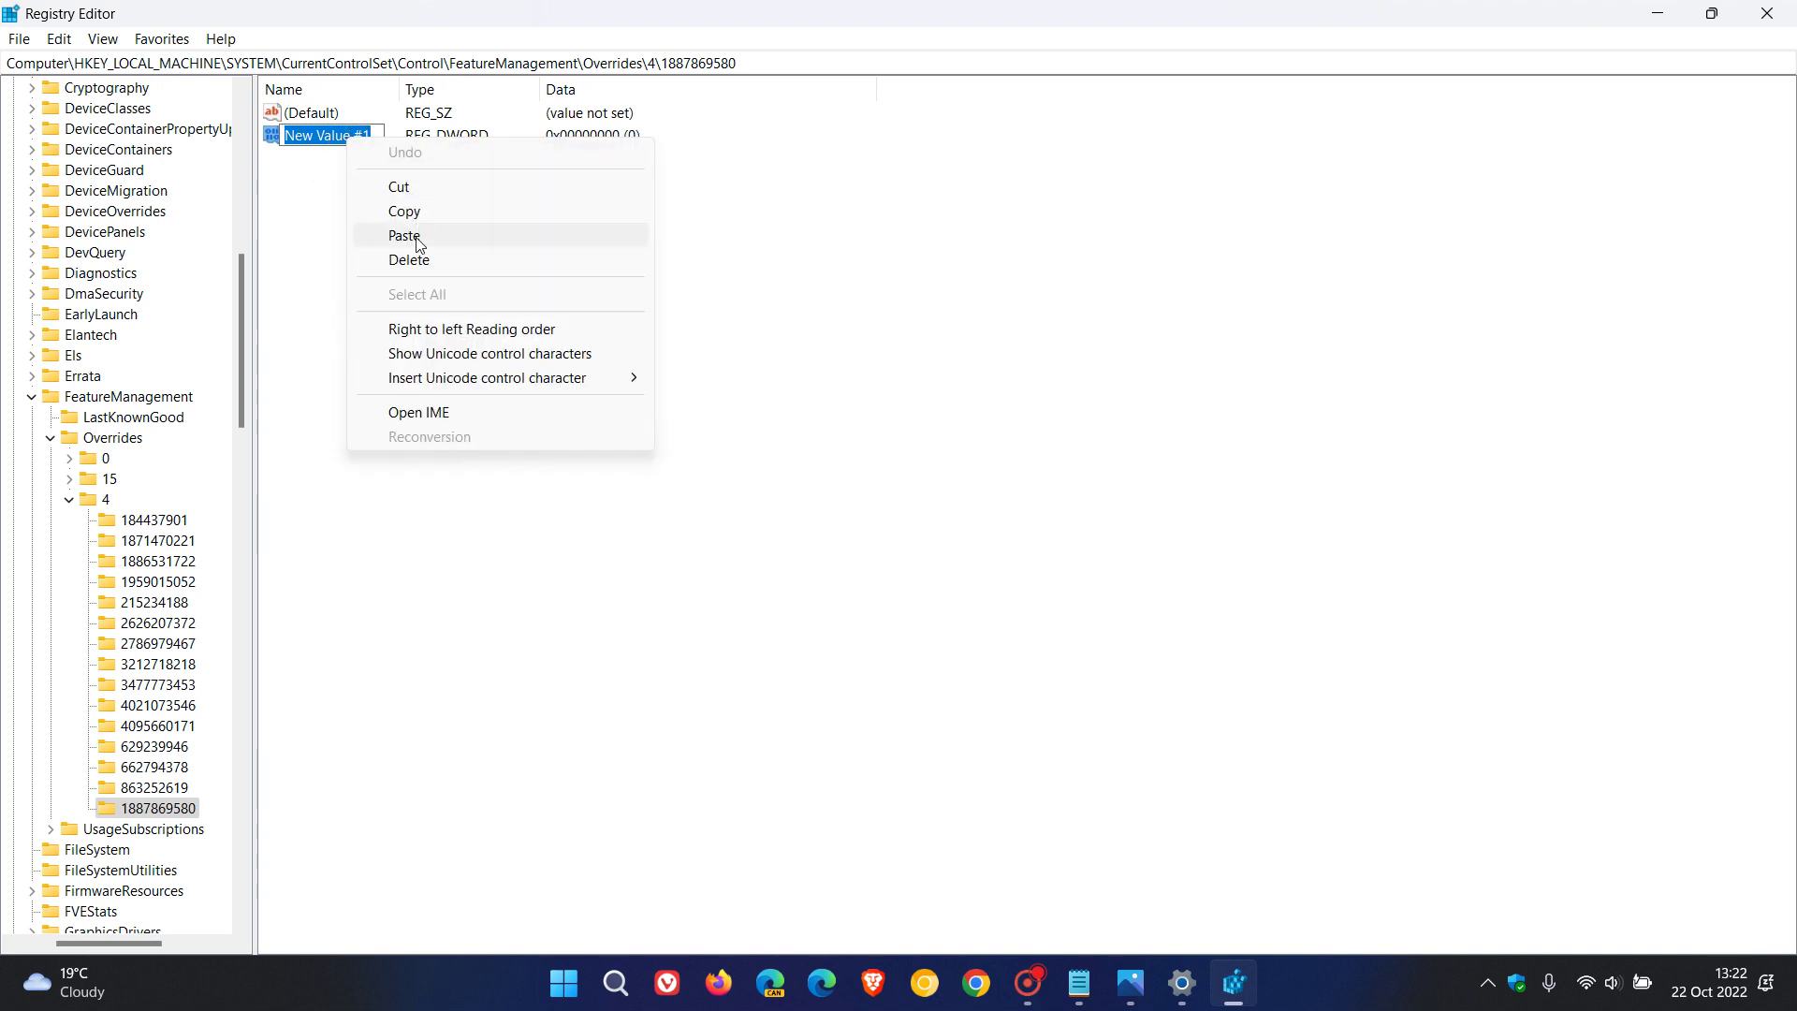
click(405, 236)
key(Return)
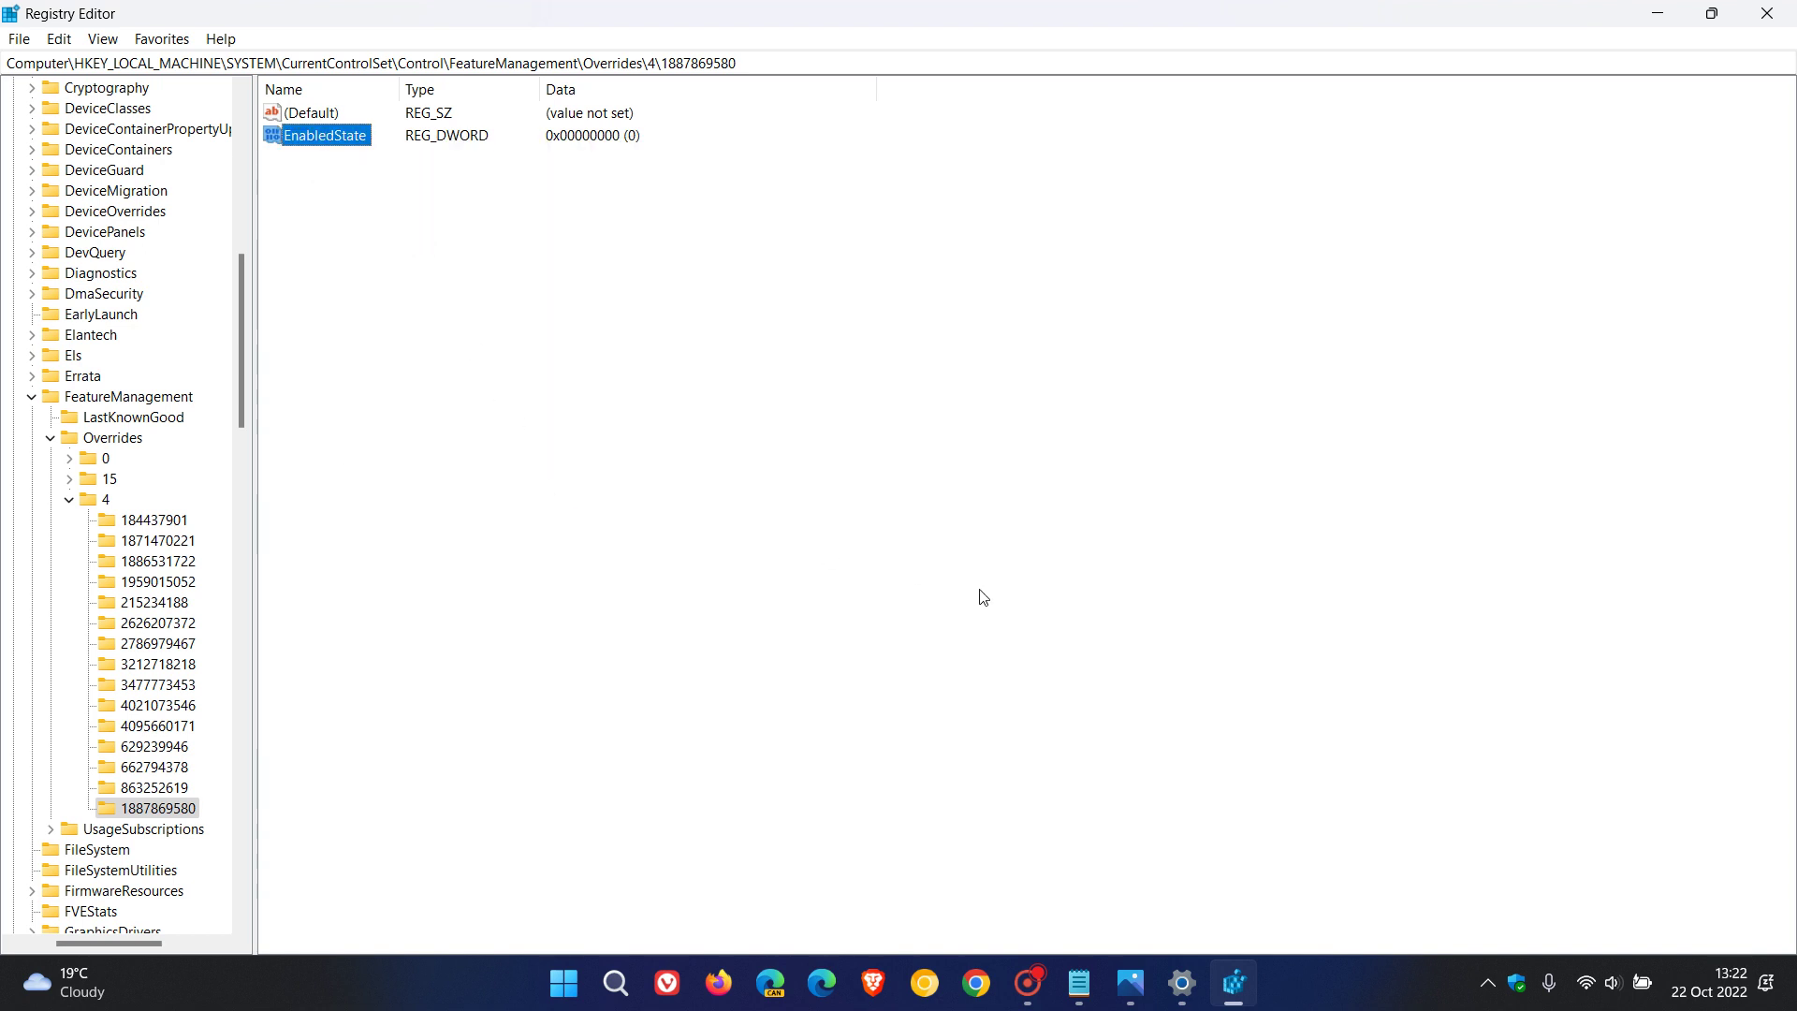
click(973, 515)
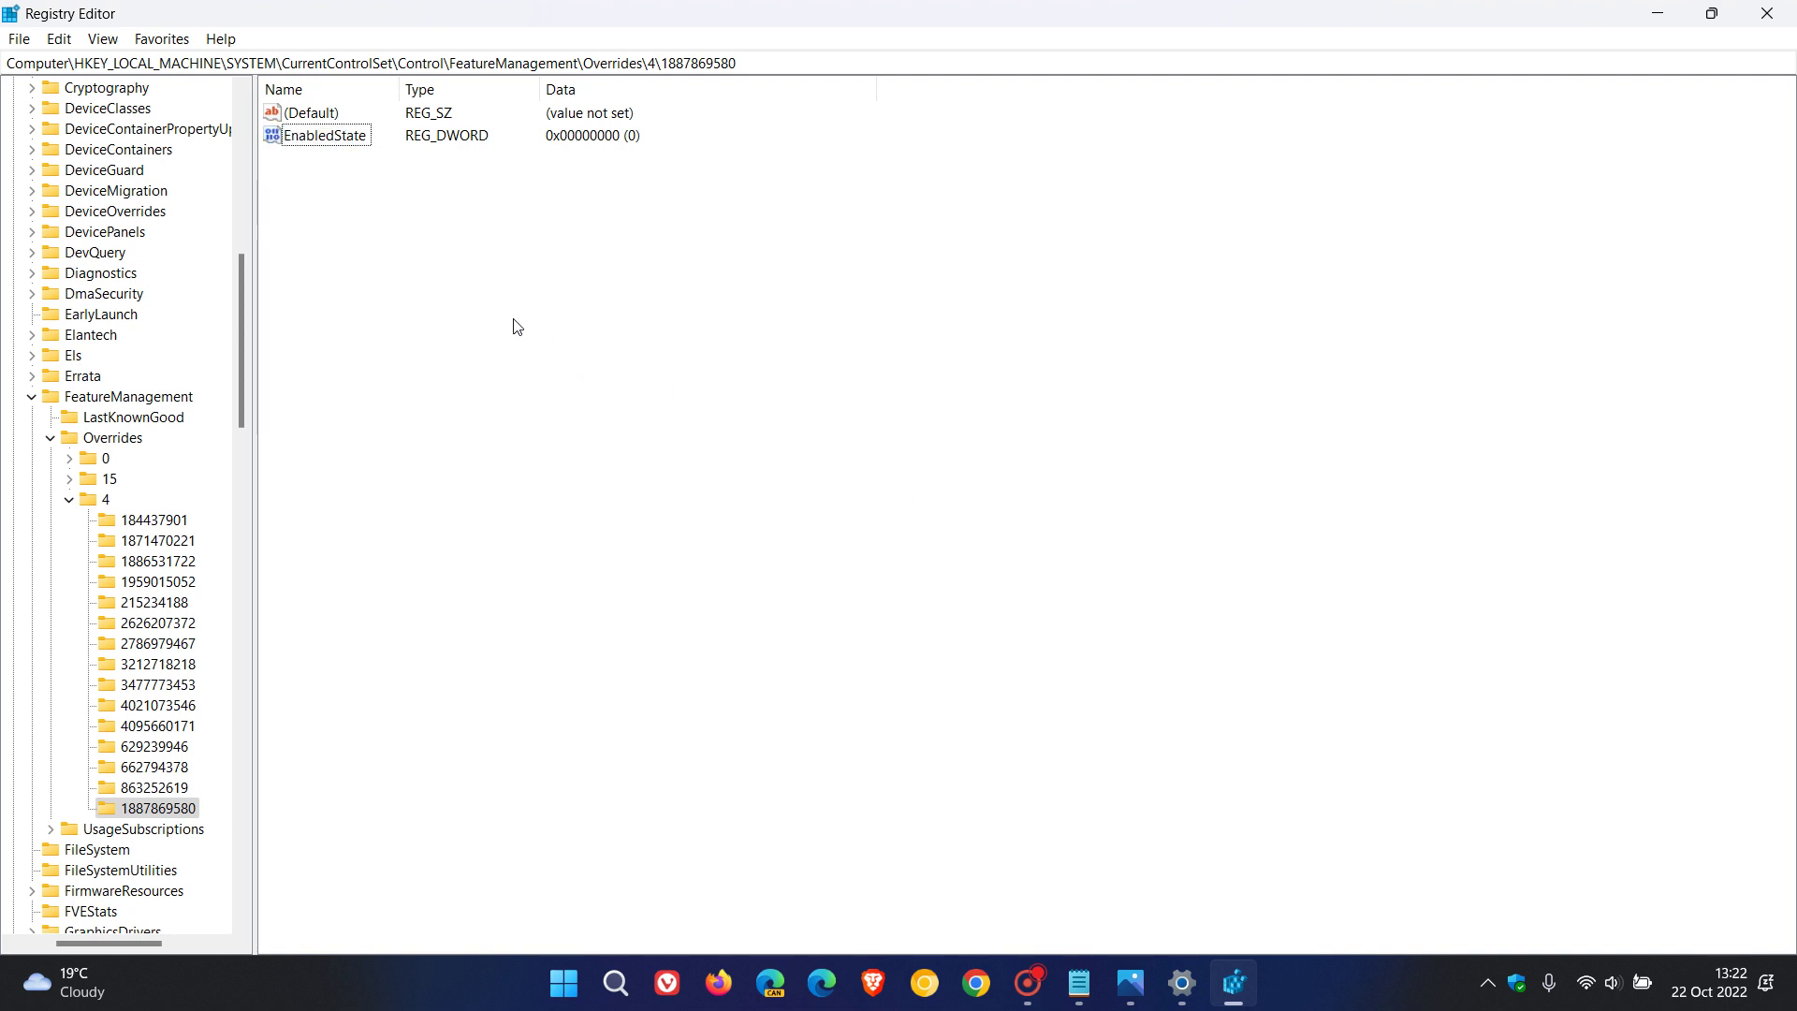
Change EnabledState's DWORD data from 0 to 2 (0x00000002)
double_click(335, 136)
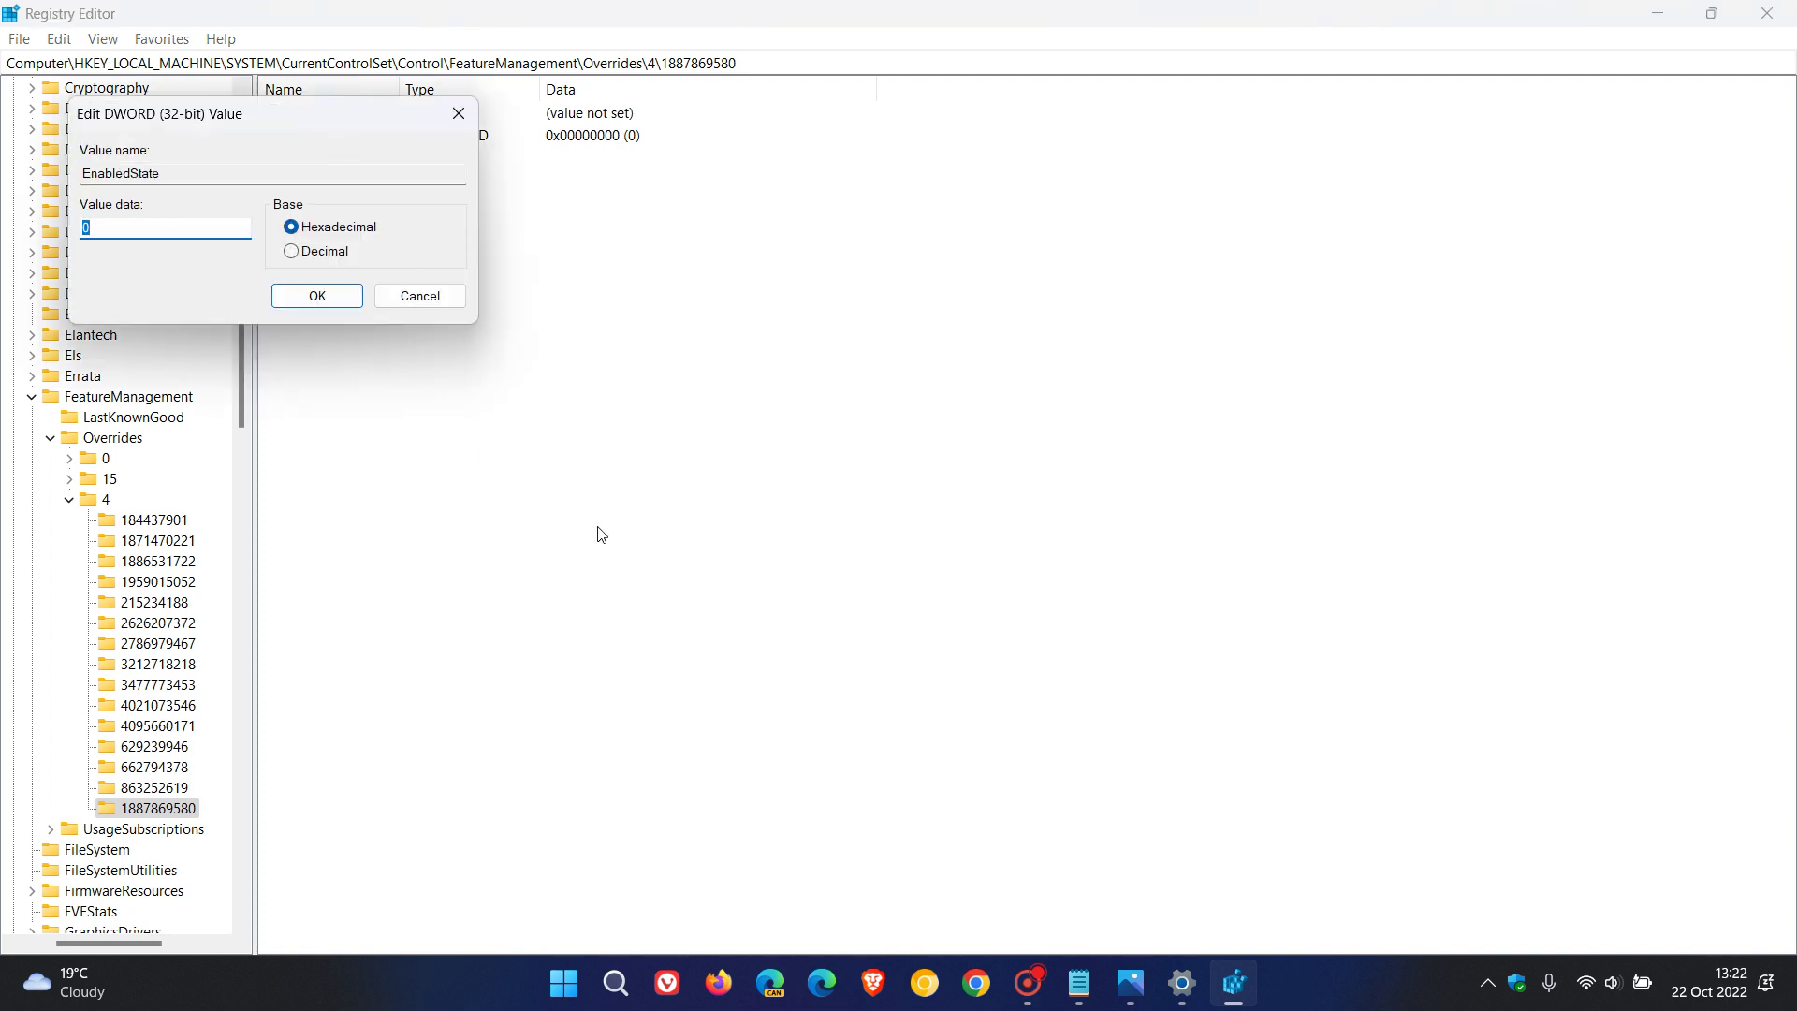
text(2)
click(335, 296)
click(927, 438)
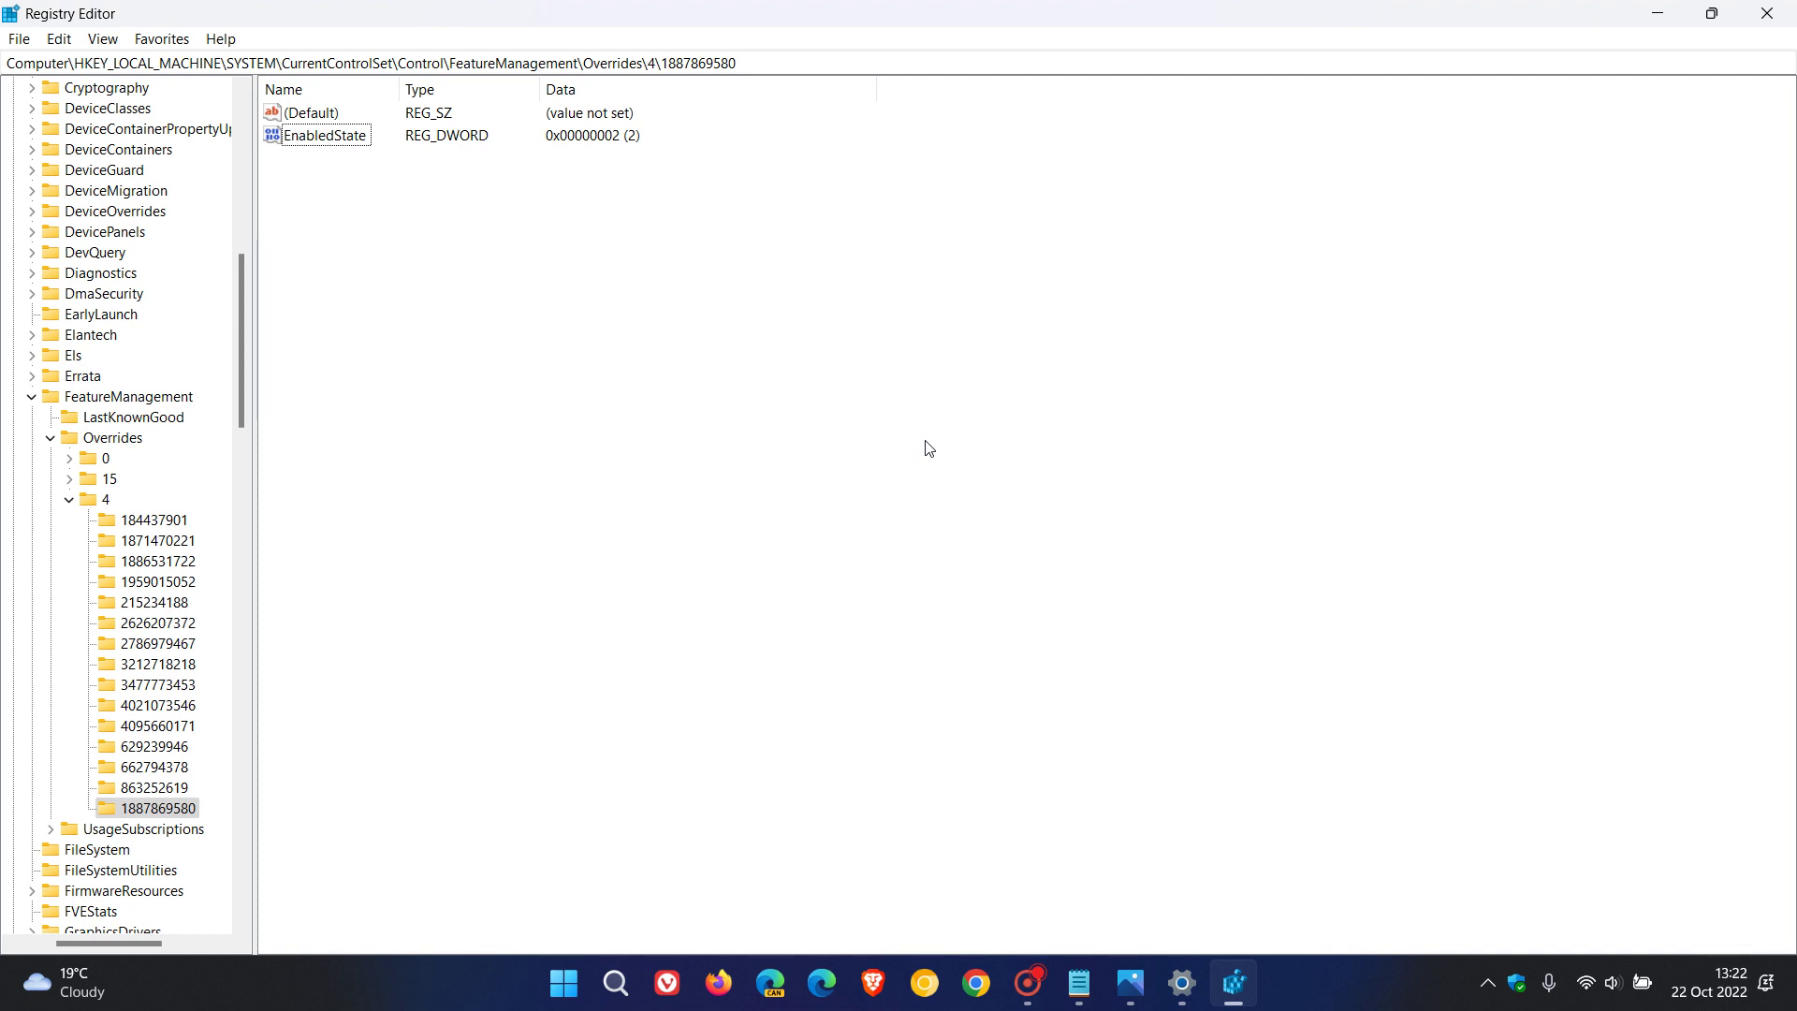
right_click(594, 308)
mouse_move(641, 318)
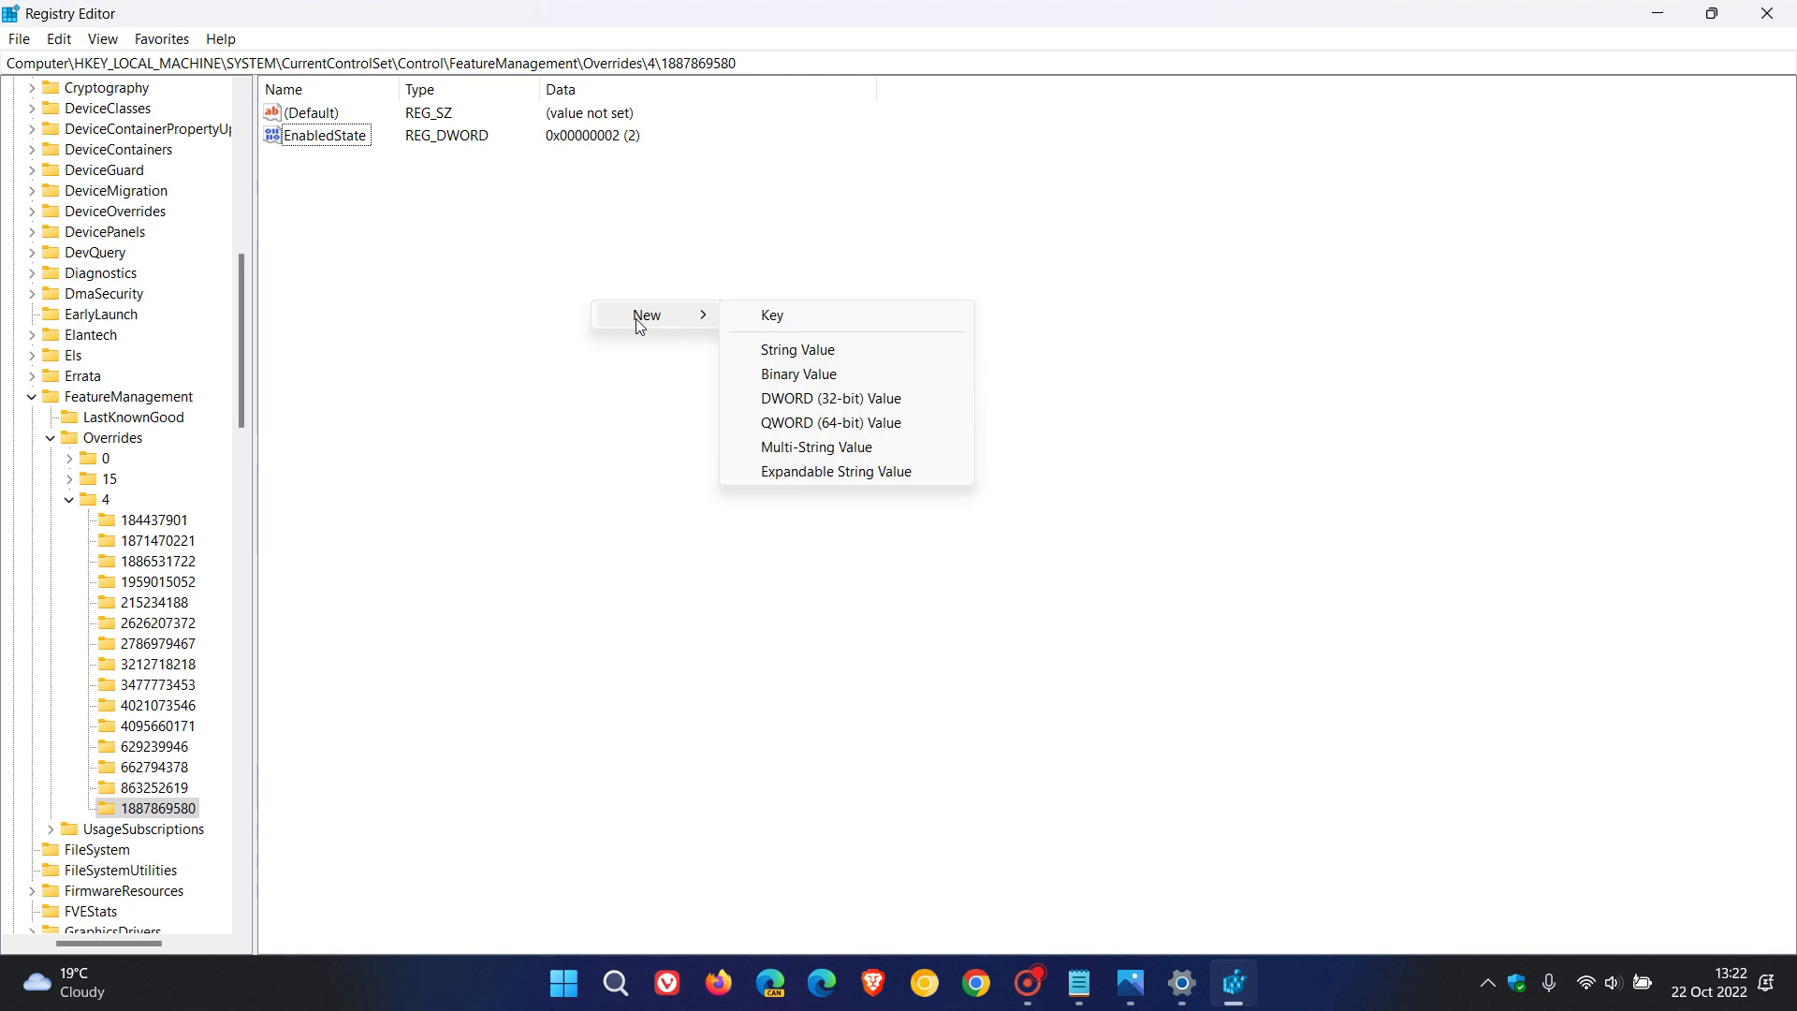
click(842, 398)
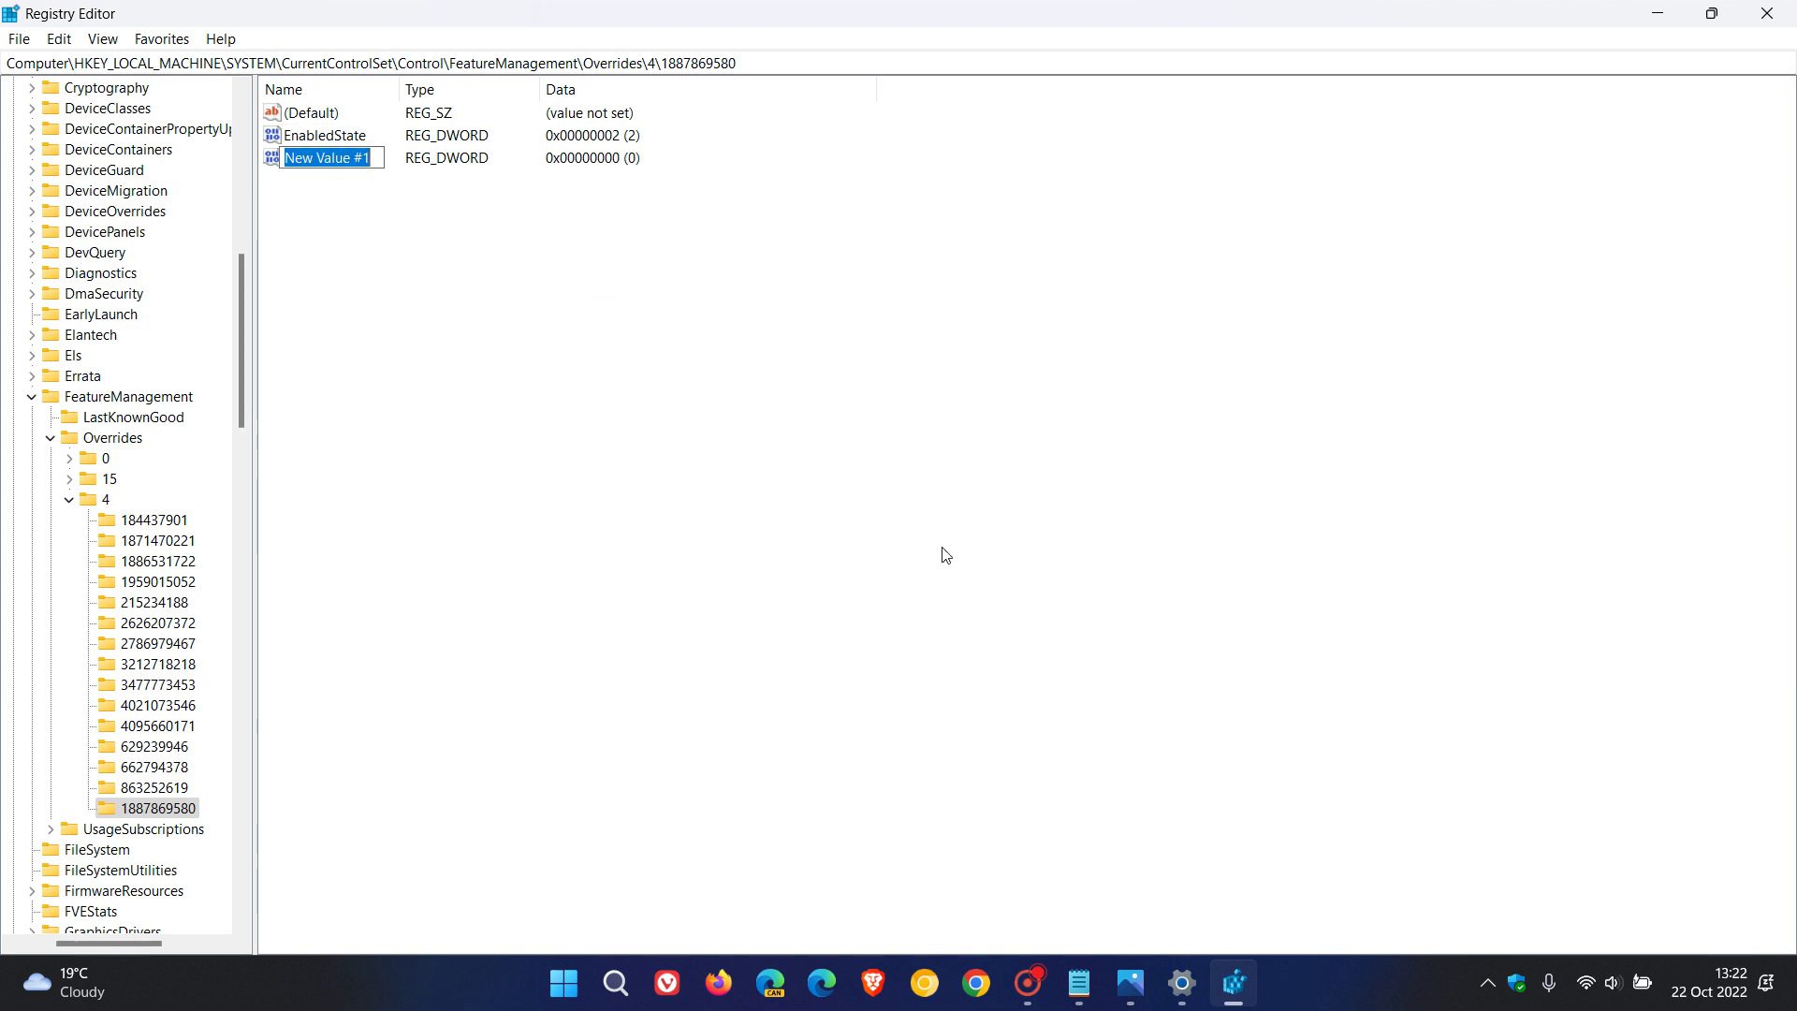
Copy the word EnabledStateOptions from the Notepad notes
click(1081, 985)
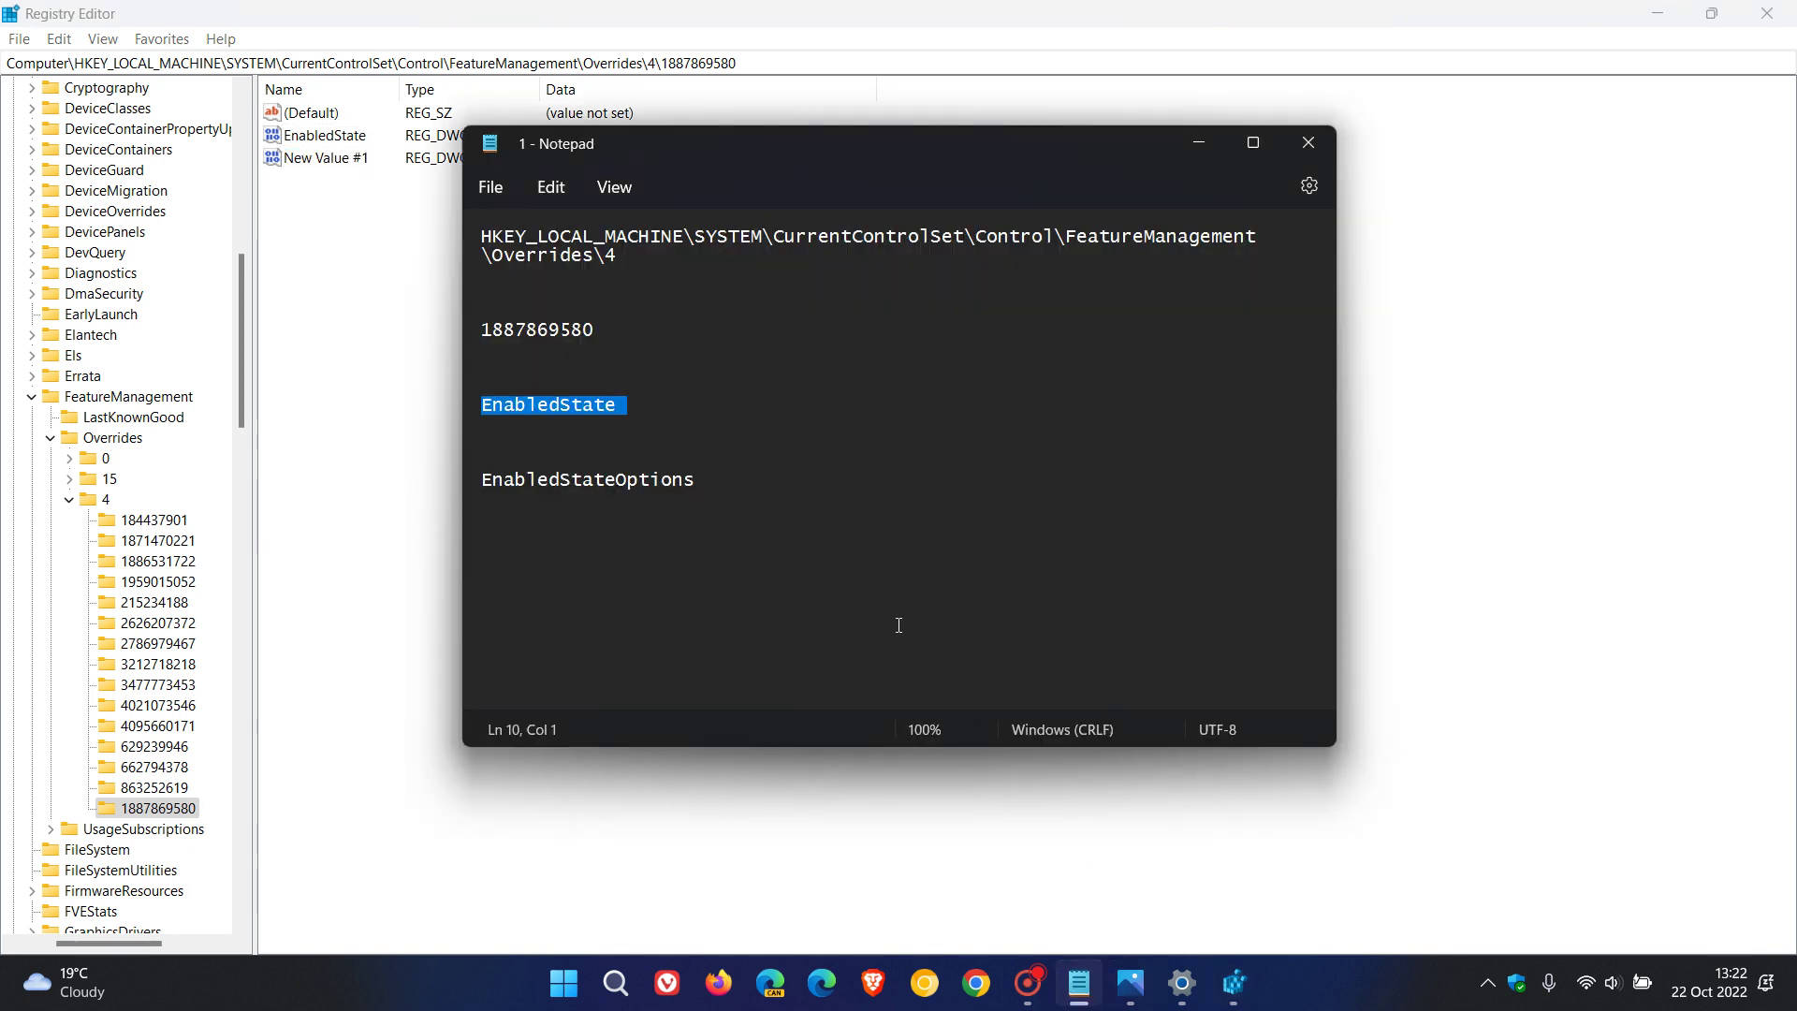
double_click(476, 482)
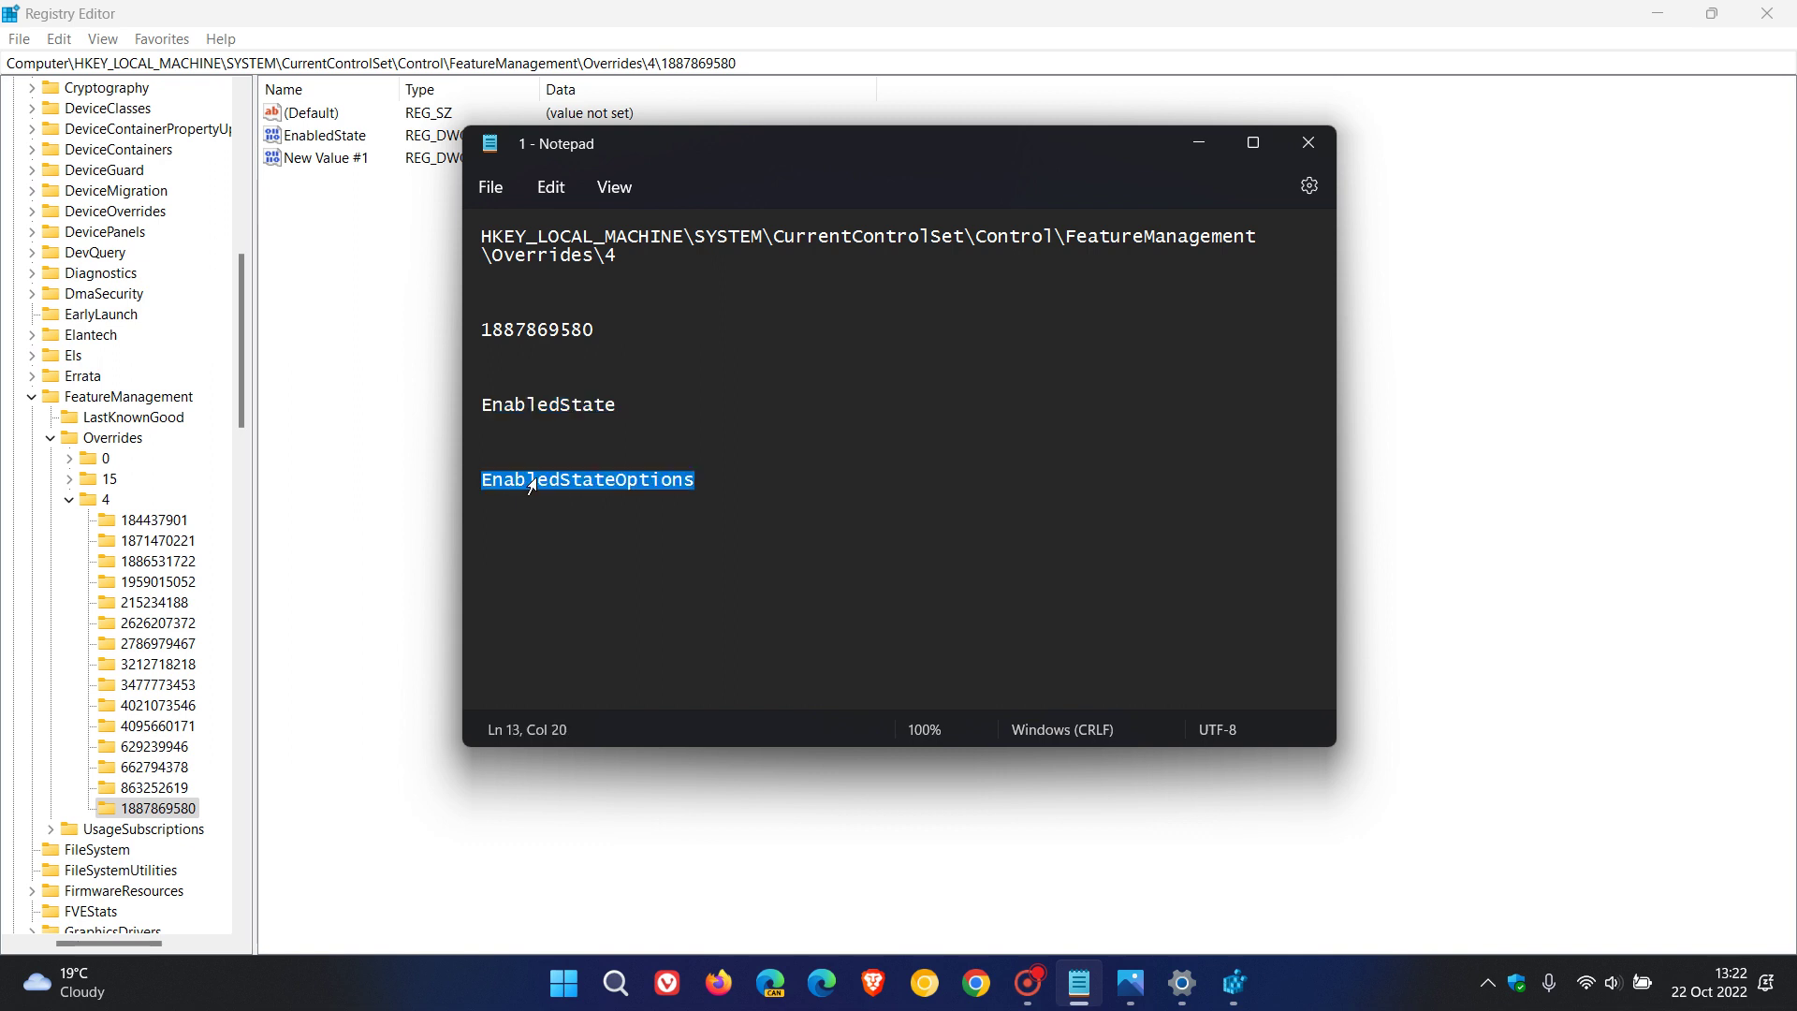
right_click(589, 480)
click(700, 607)
click(1474, 466)
Rename New Value #1 to EnabledStateOptions by pasting the copied name
right_click(345, 161)
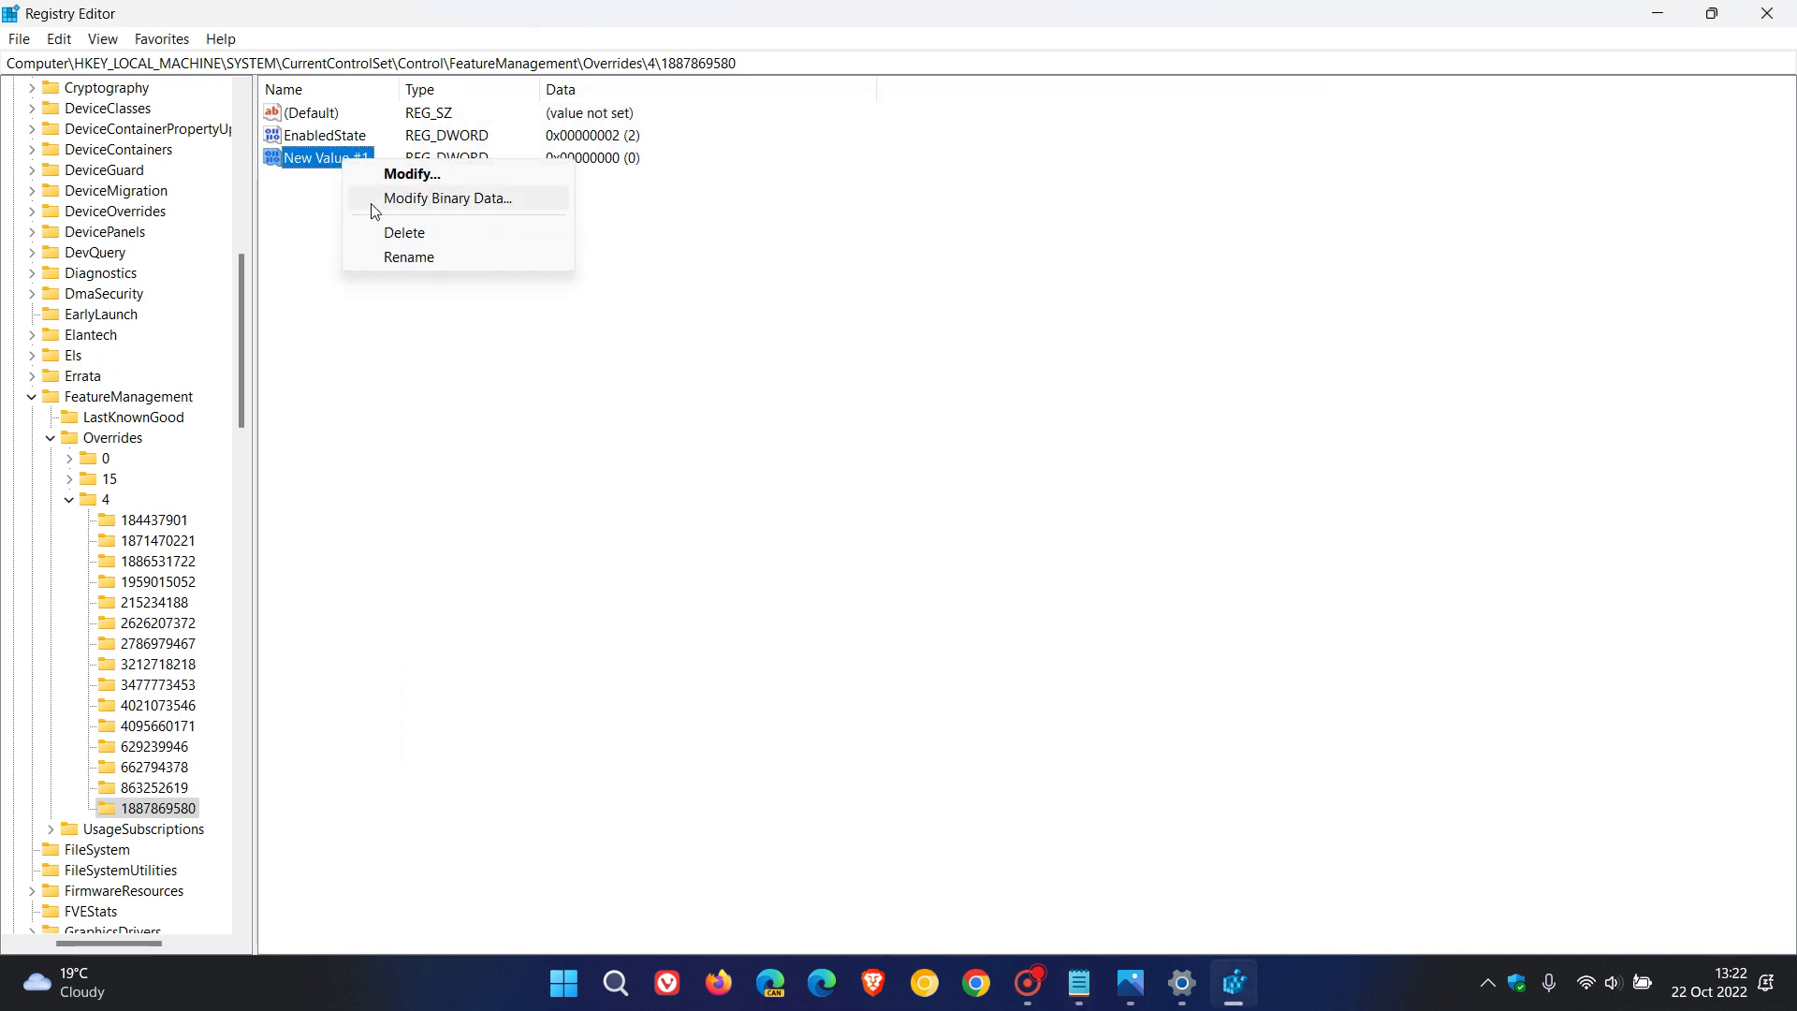
click(393, 258)
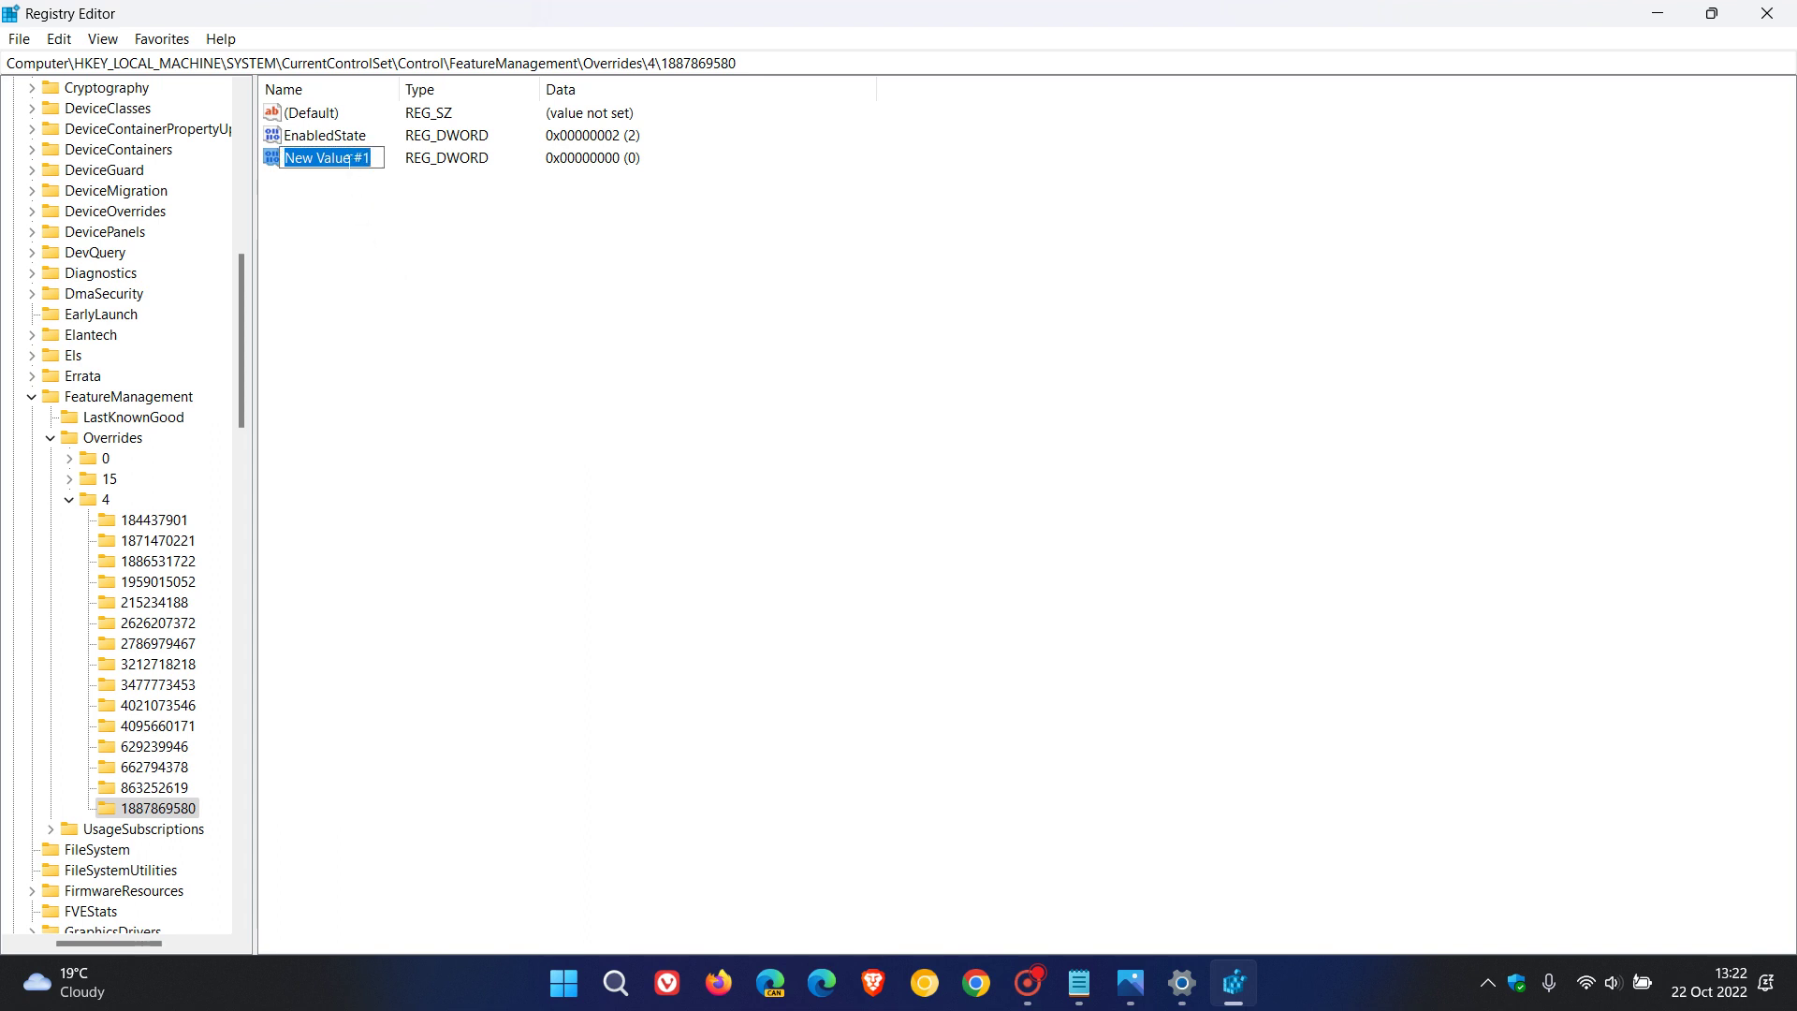
right_click(348, 159)
click(423, 259)
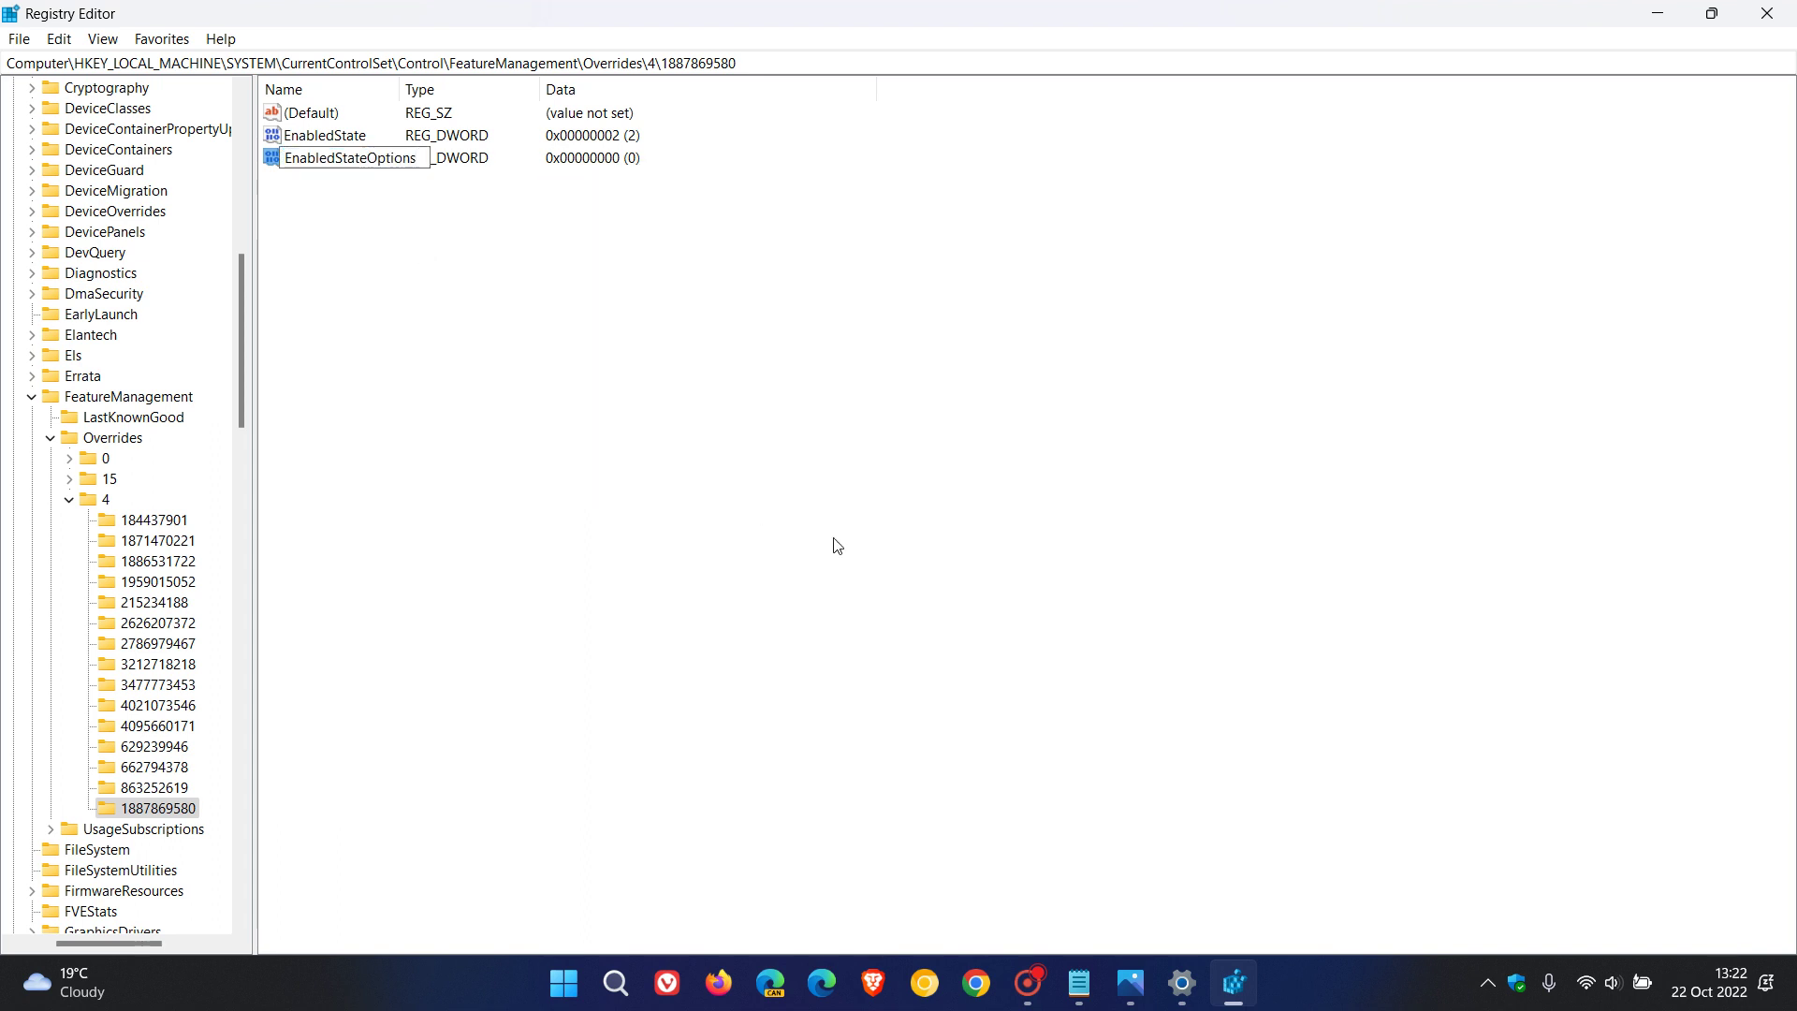
key(Return)
click(914, 569)
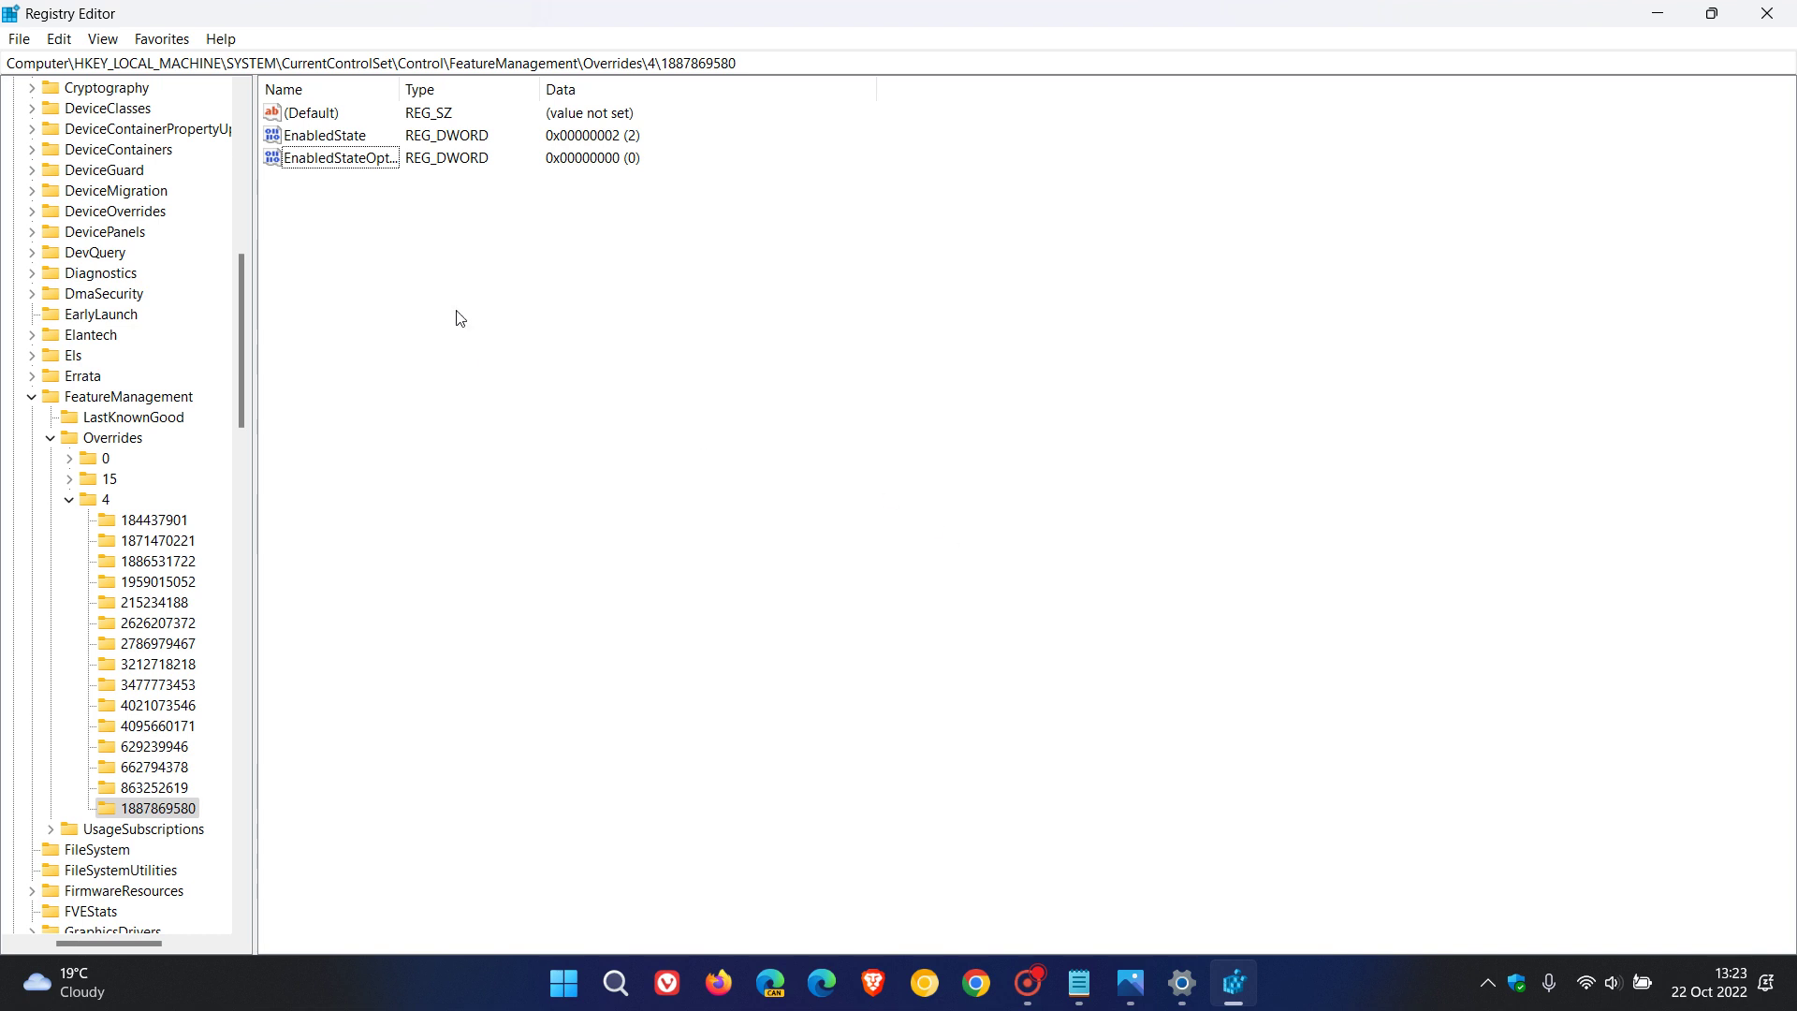
Close the File menu without choosing anything, then minimize Registry Editor and Notepad
click(19, 42)
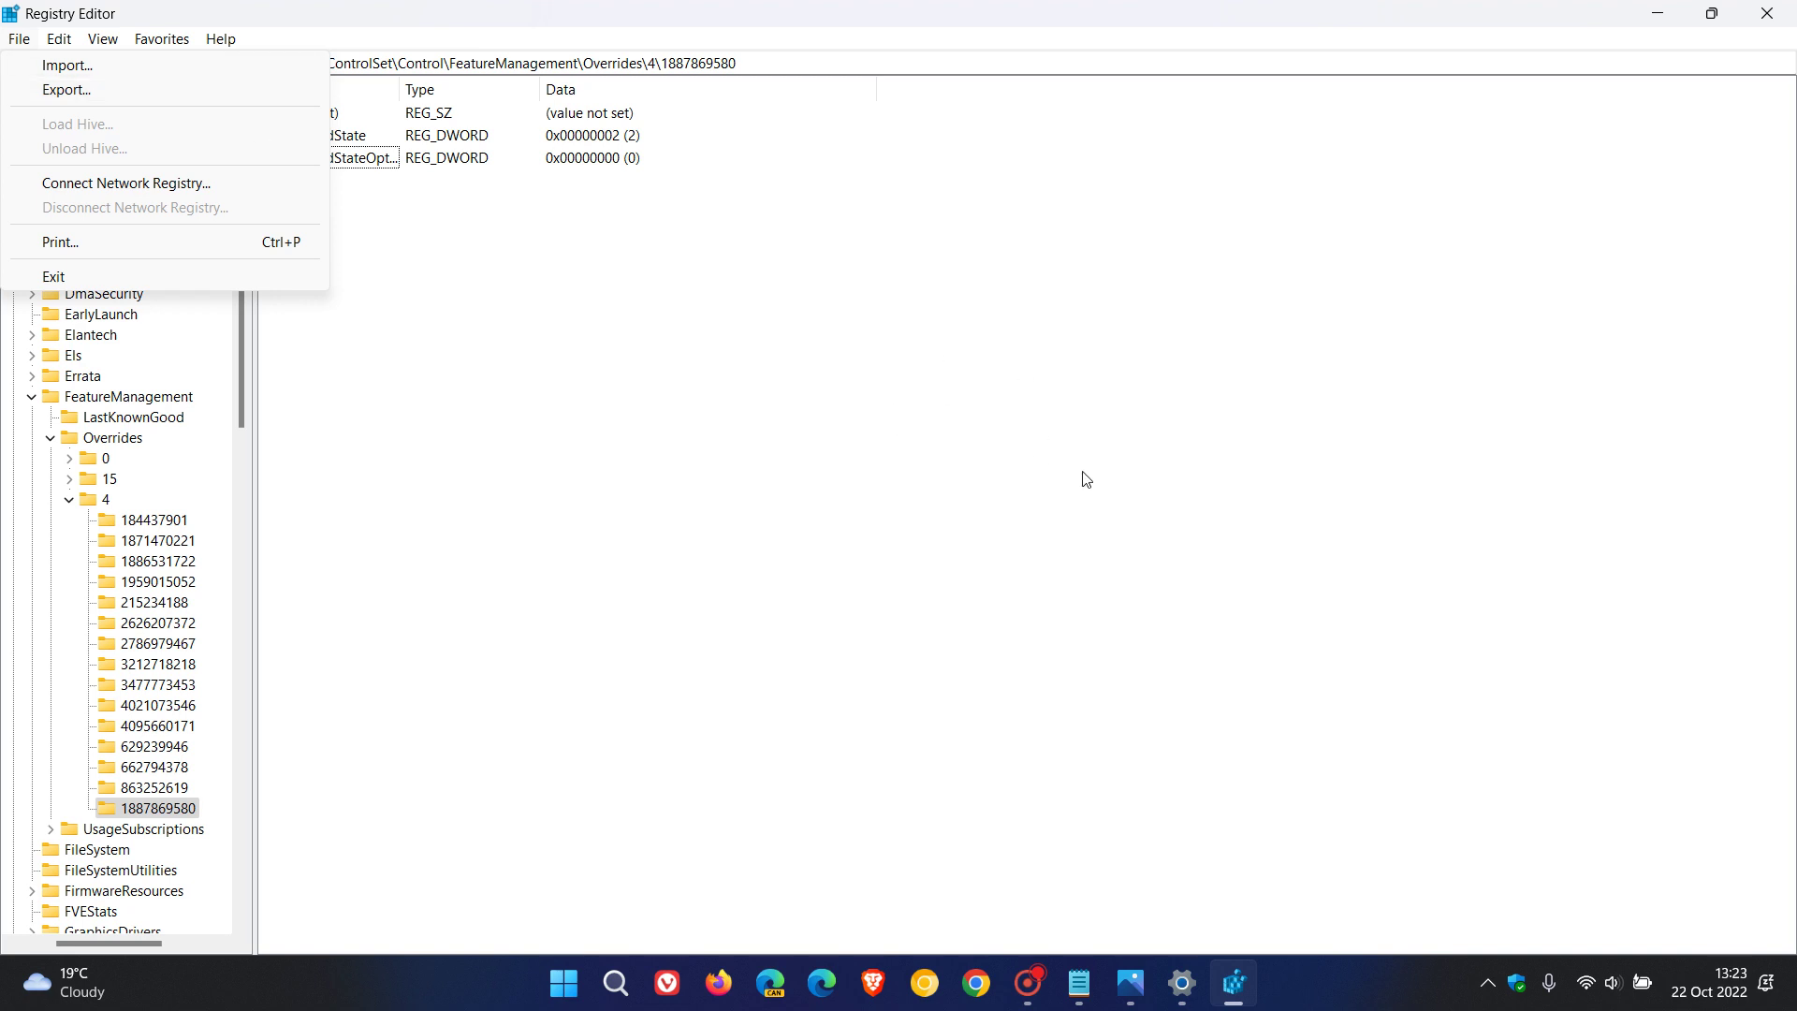
click(1184, 573)
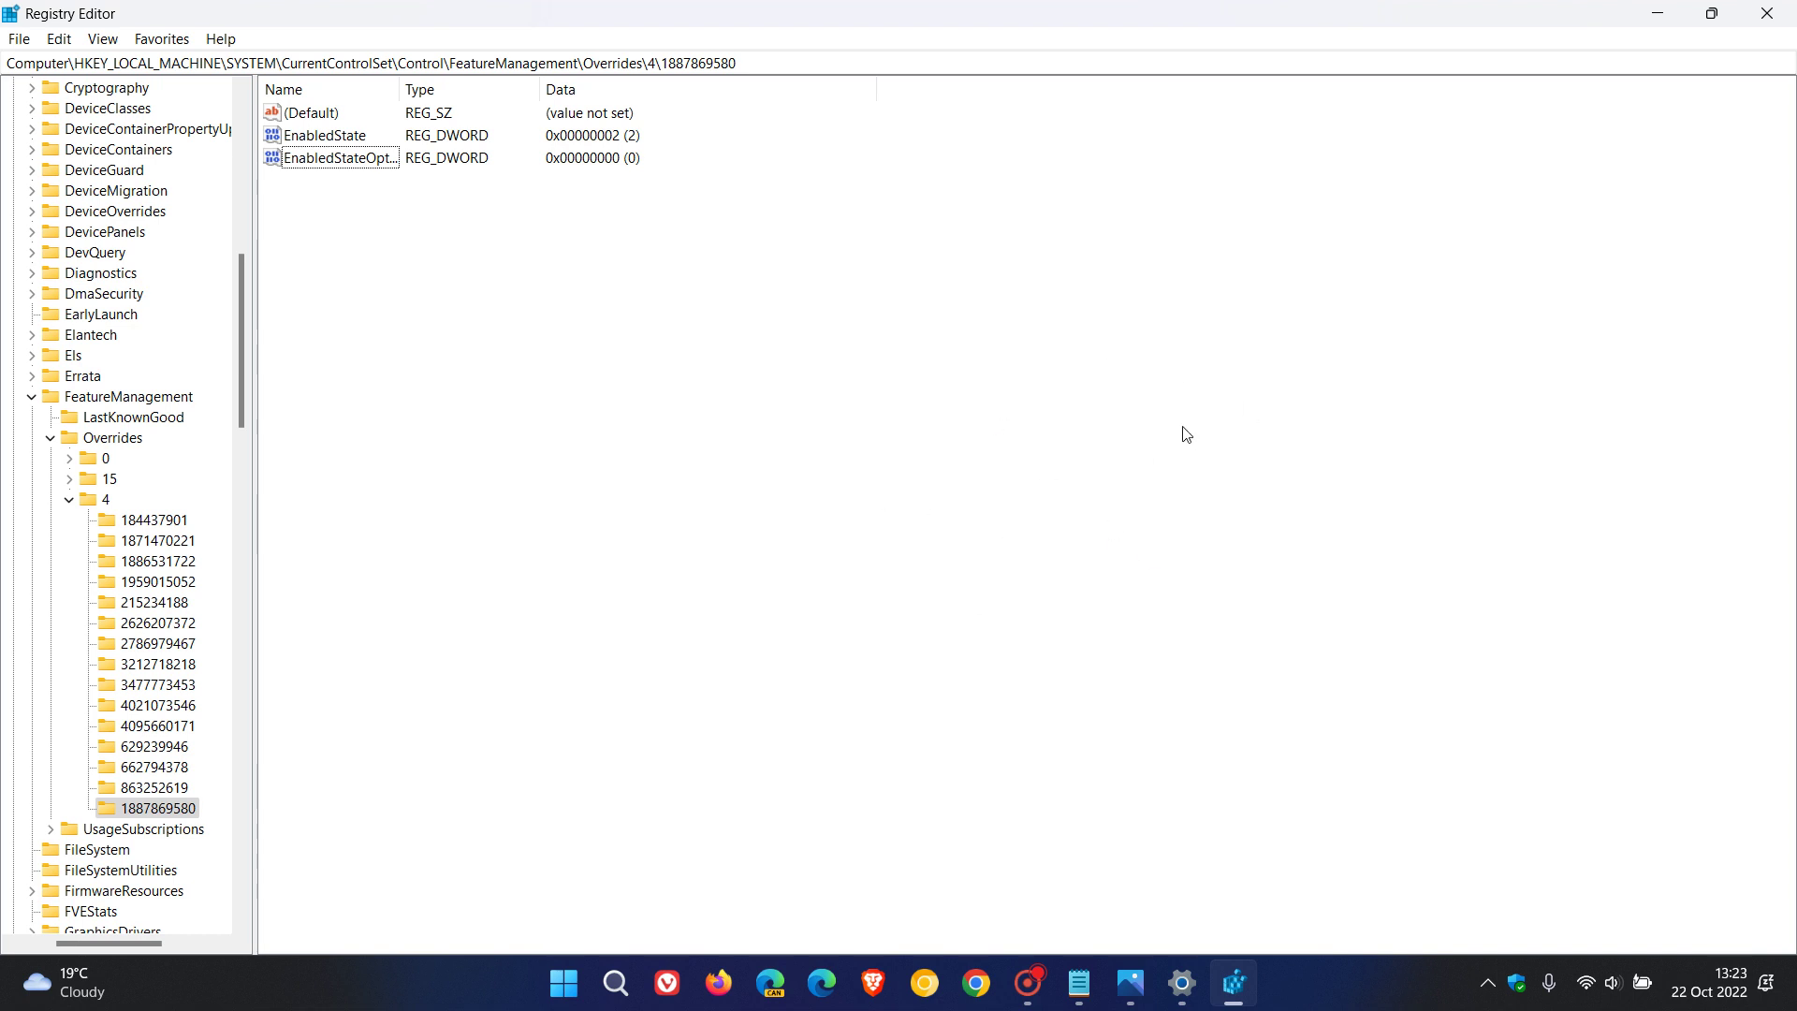
click(1661, 14)
click(1199, 145)
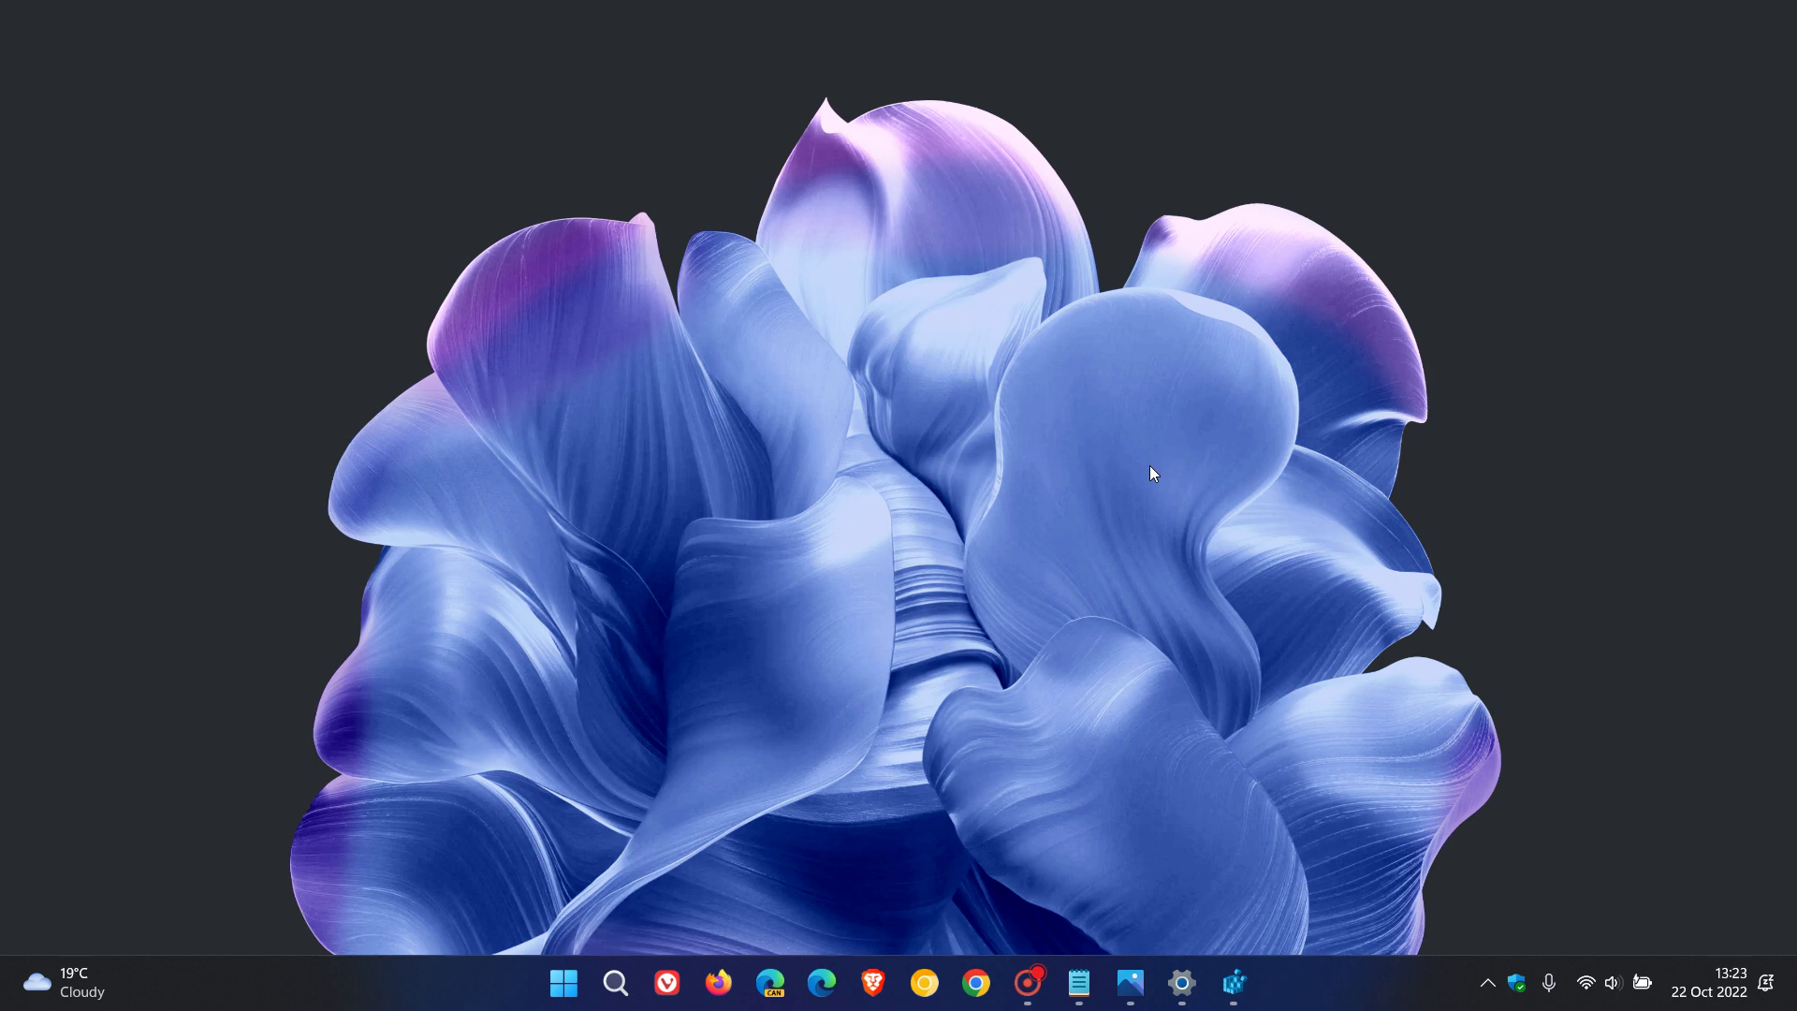
mouse_move(1130, 990)
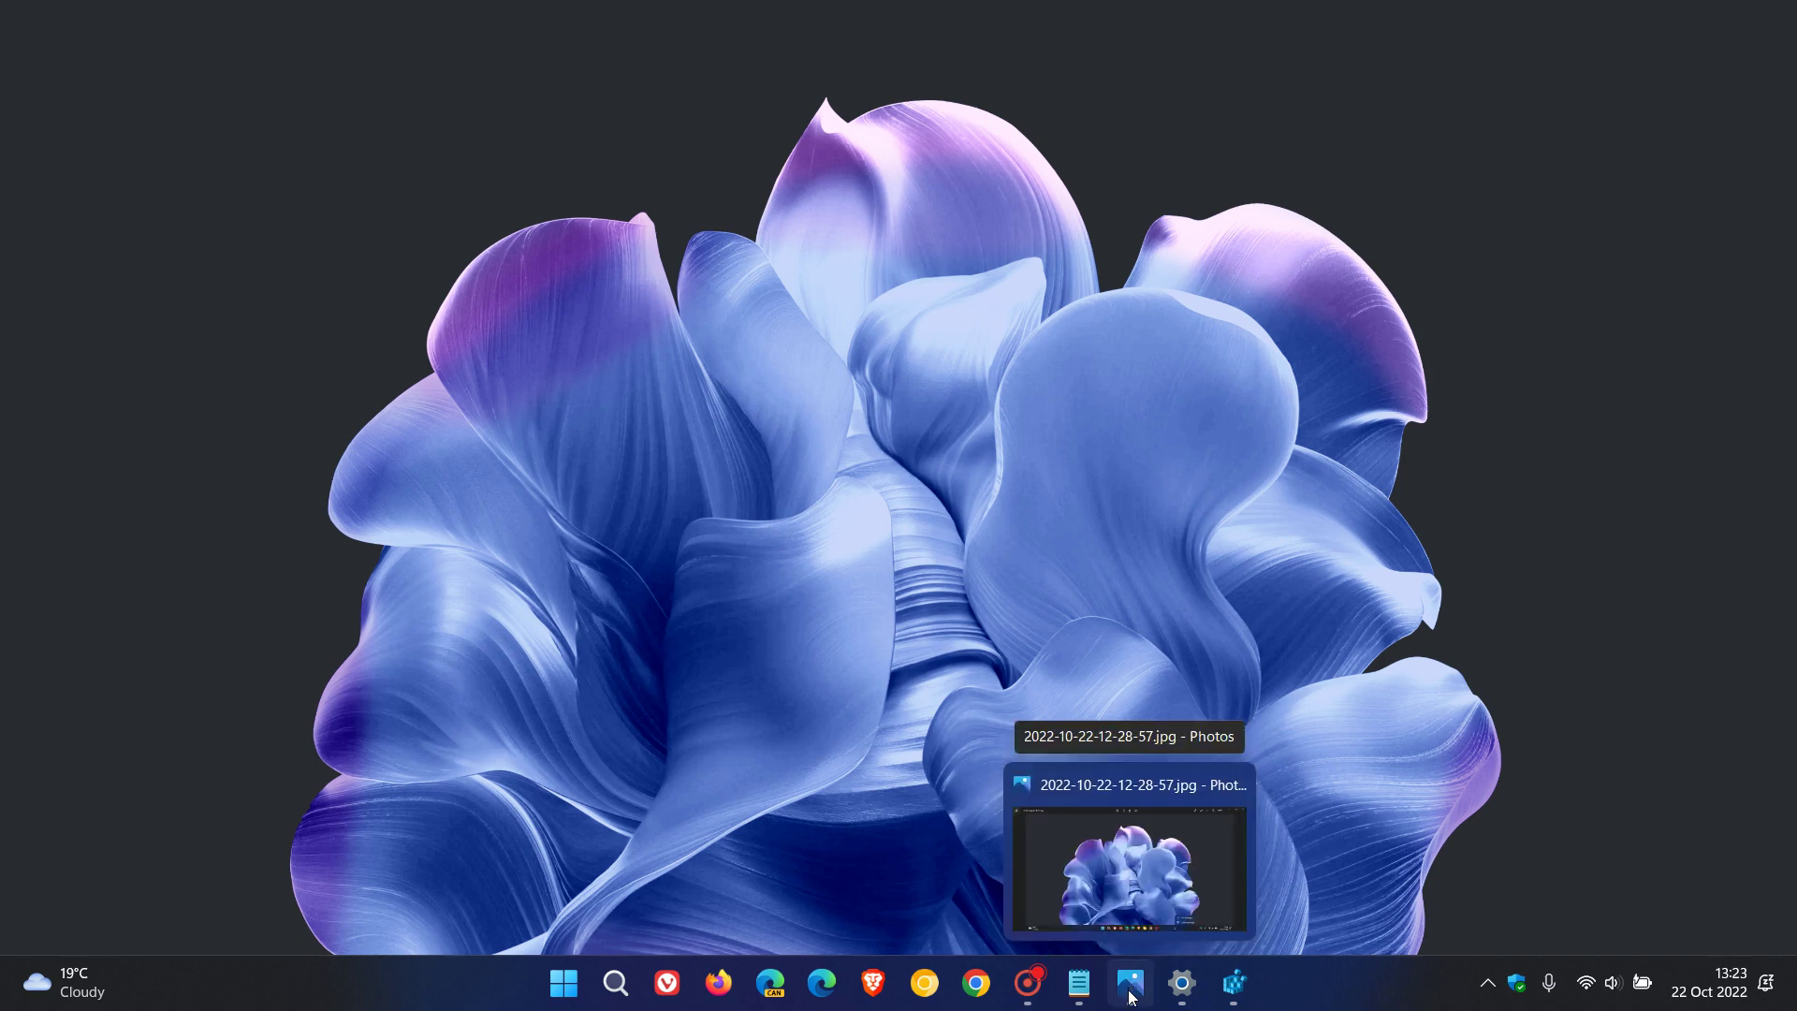
right_click(1359, 994)
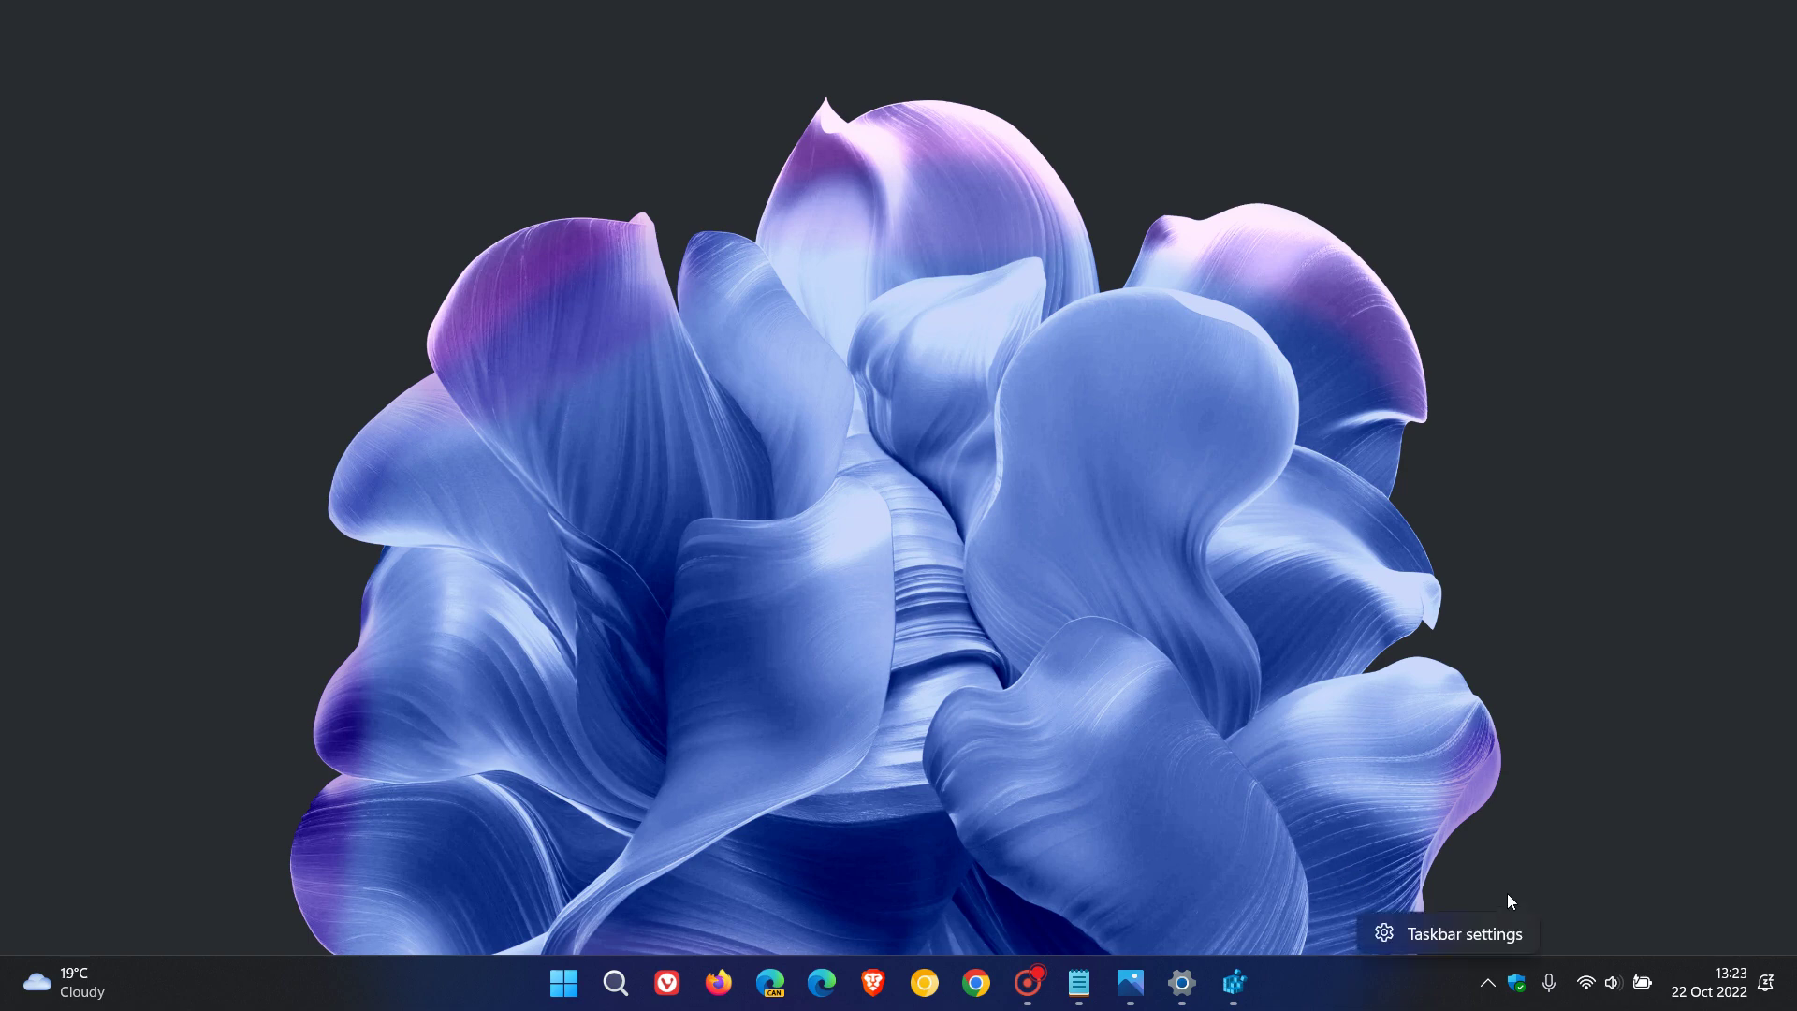
click(1183, 769)
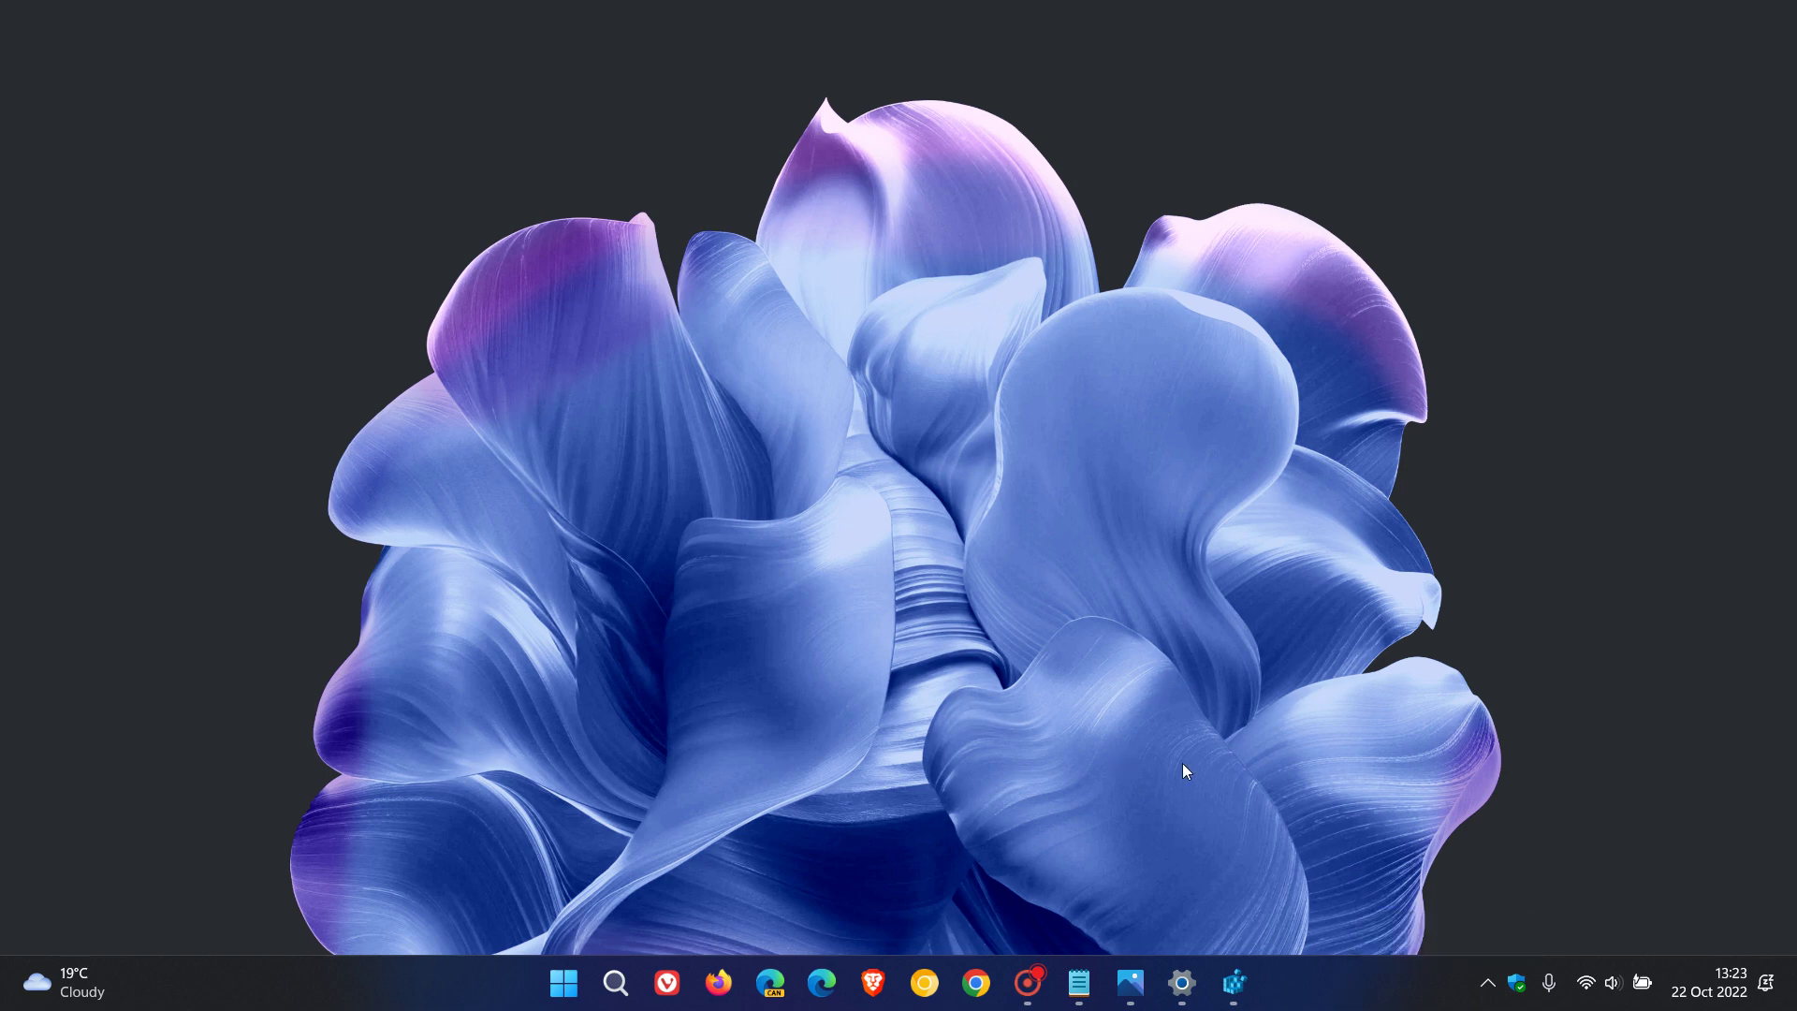
click(1142, 998)
click(1401, 26)
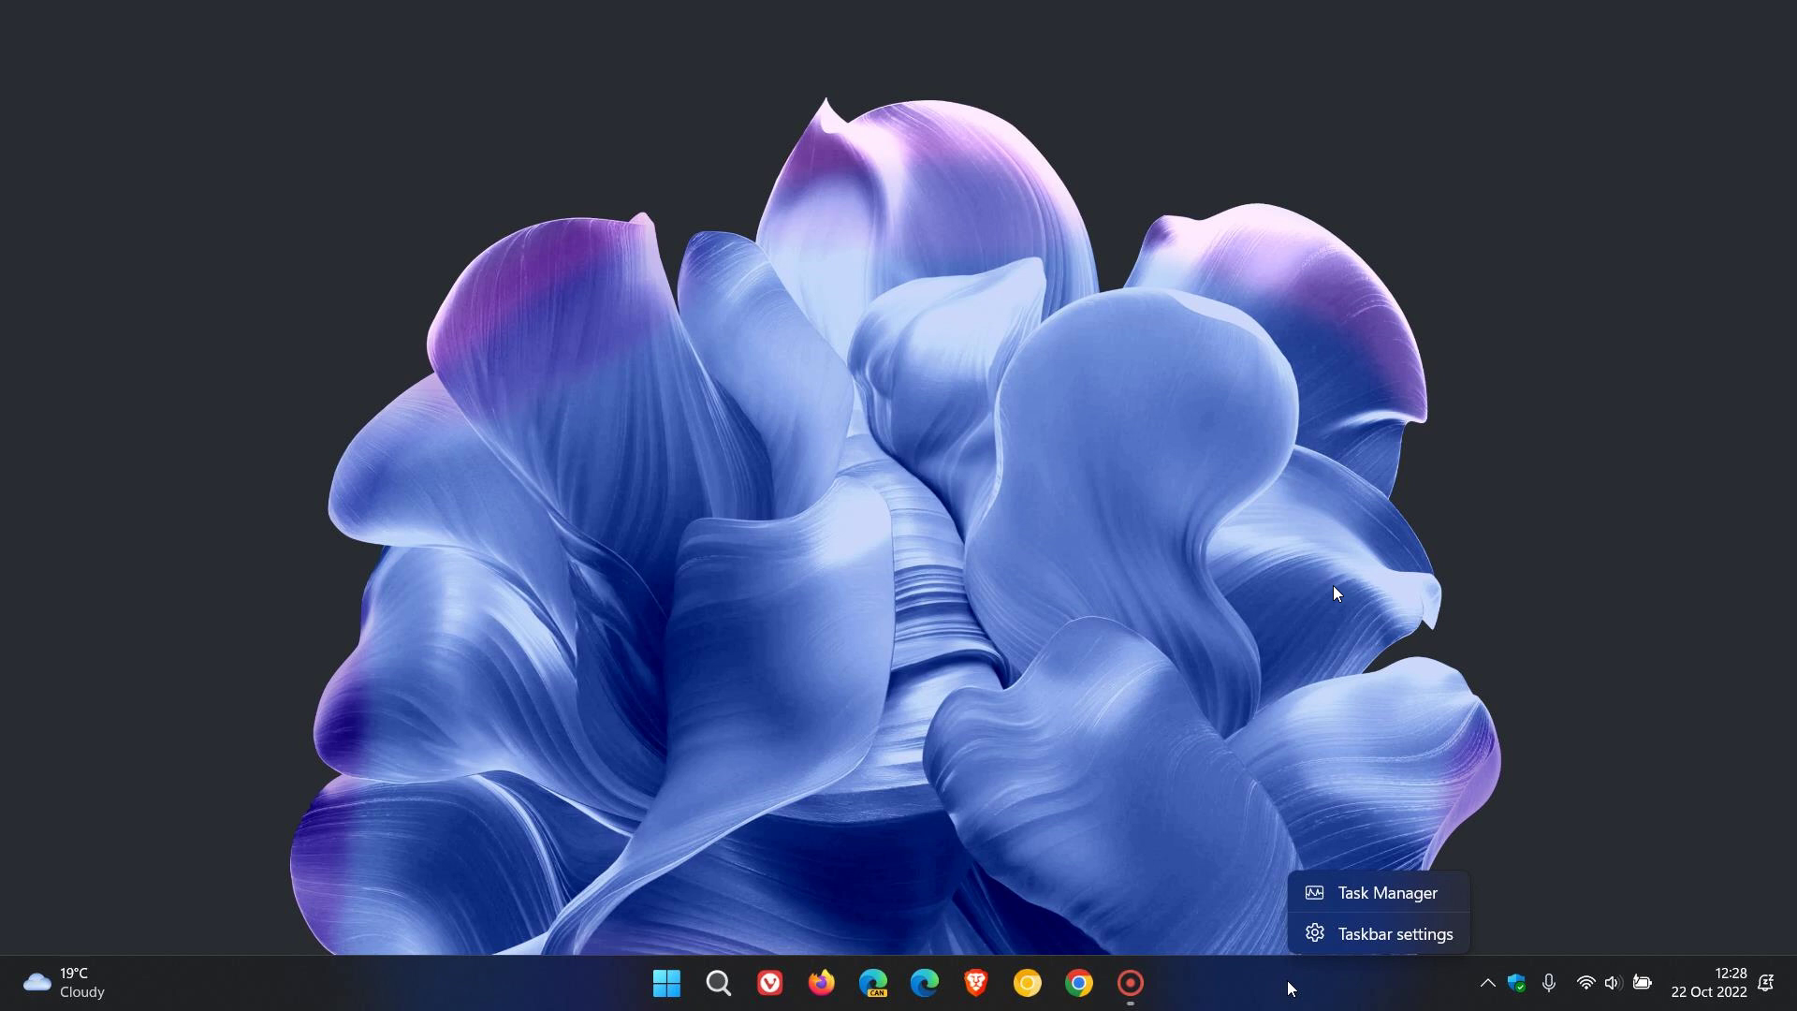
right_click(431, 998)
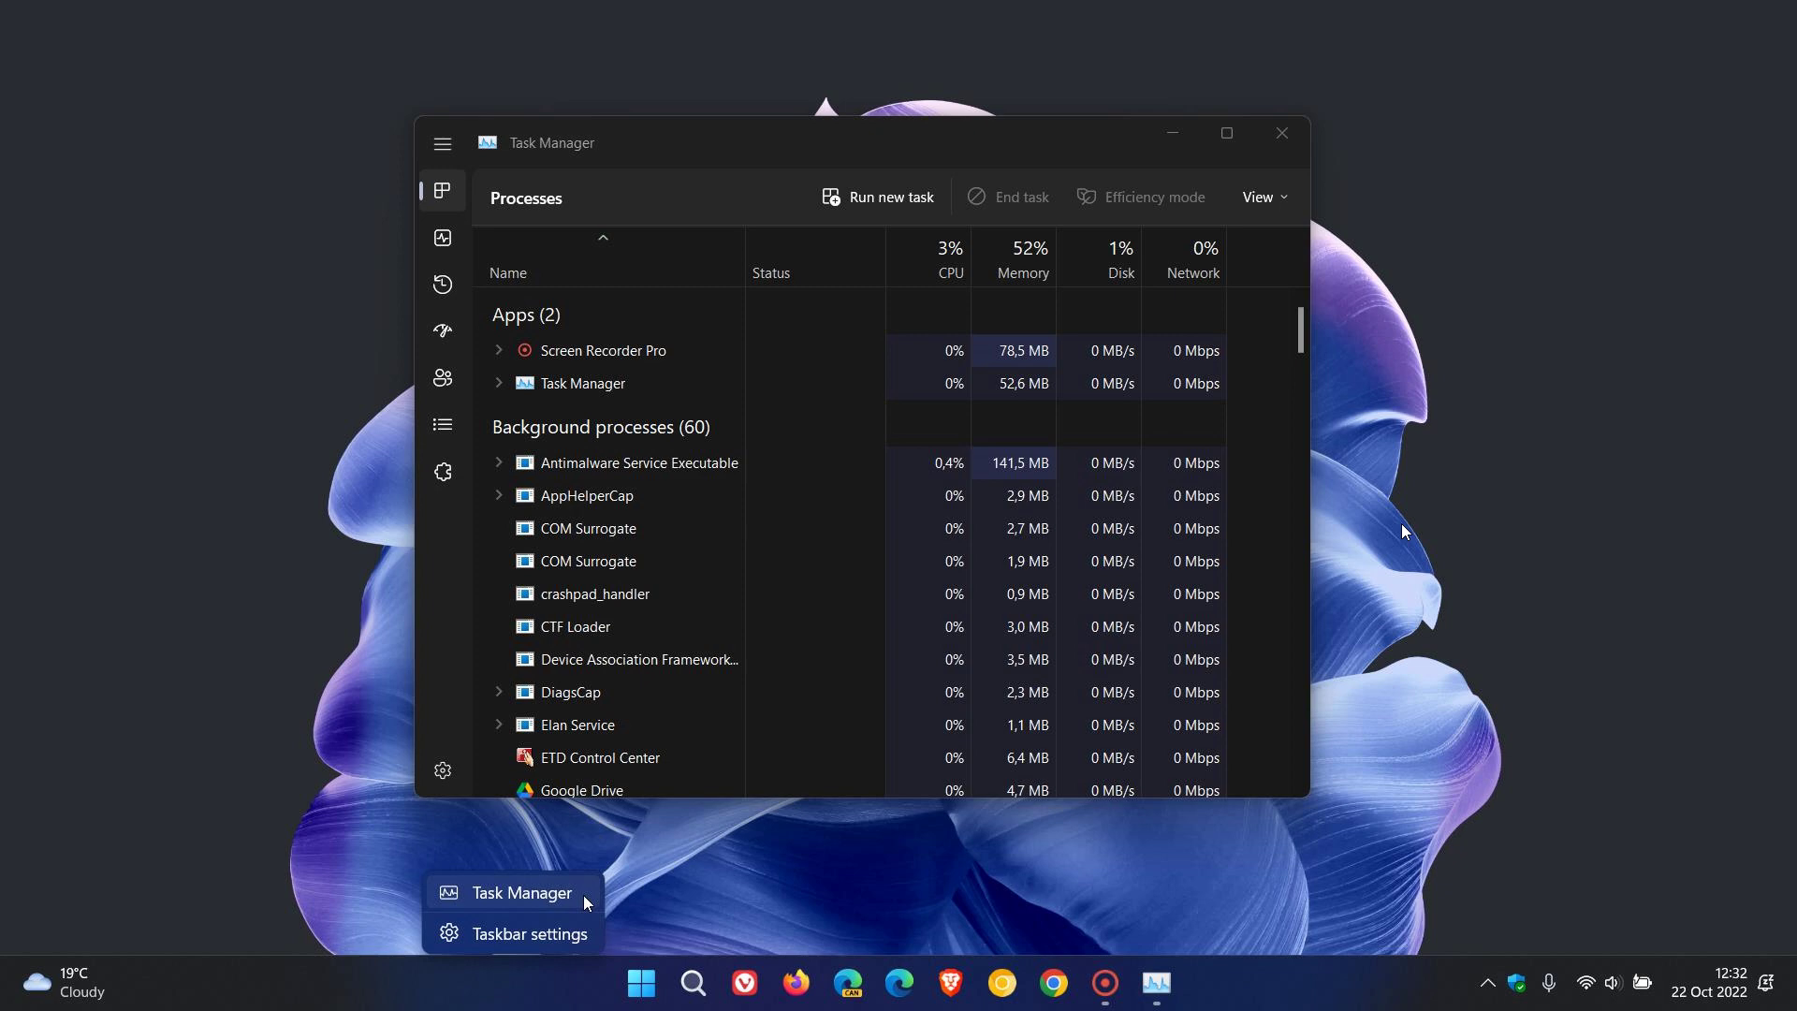
key(Escape)
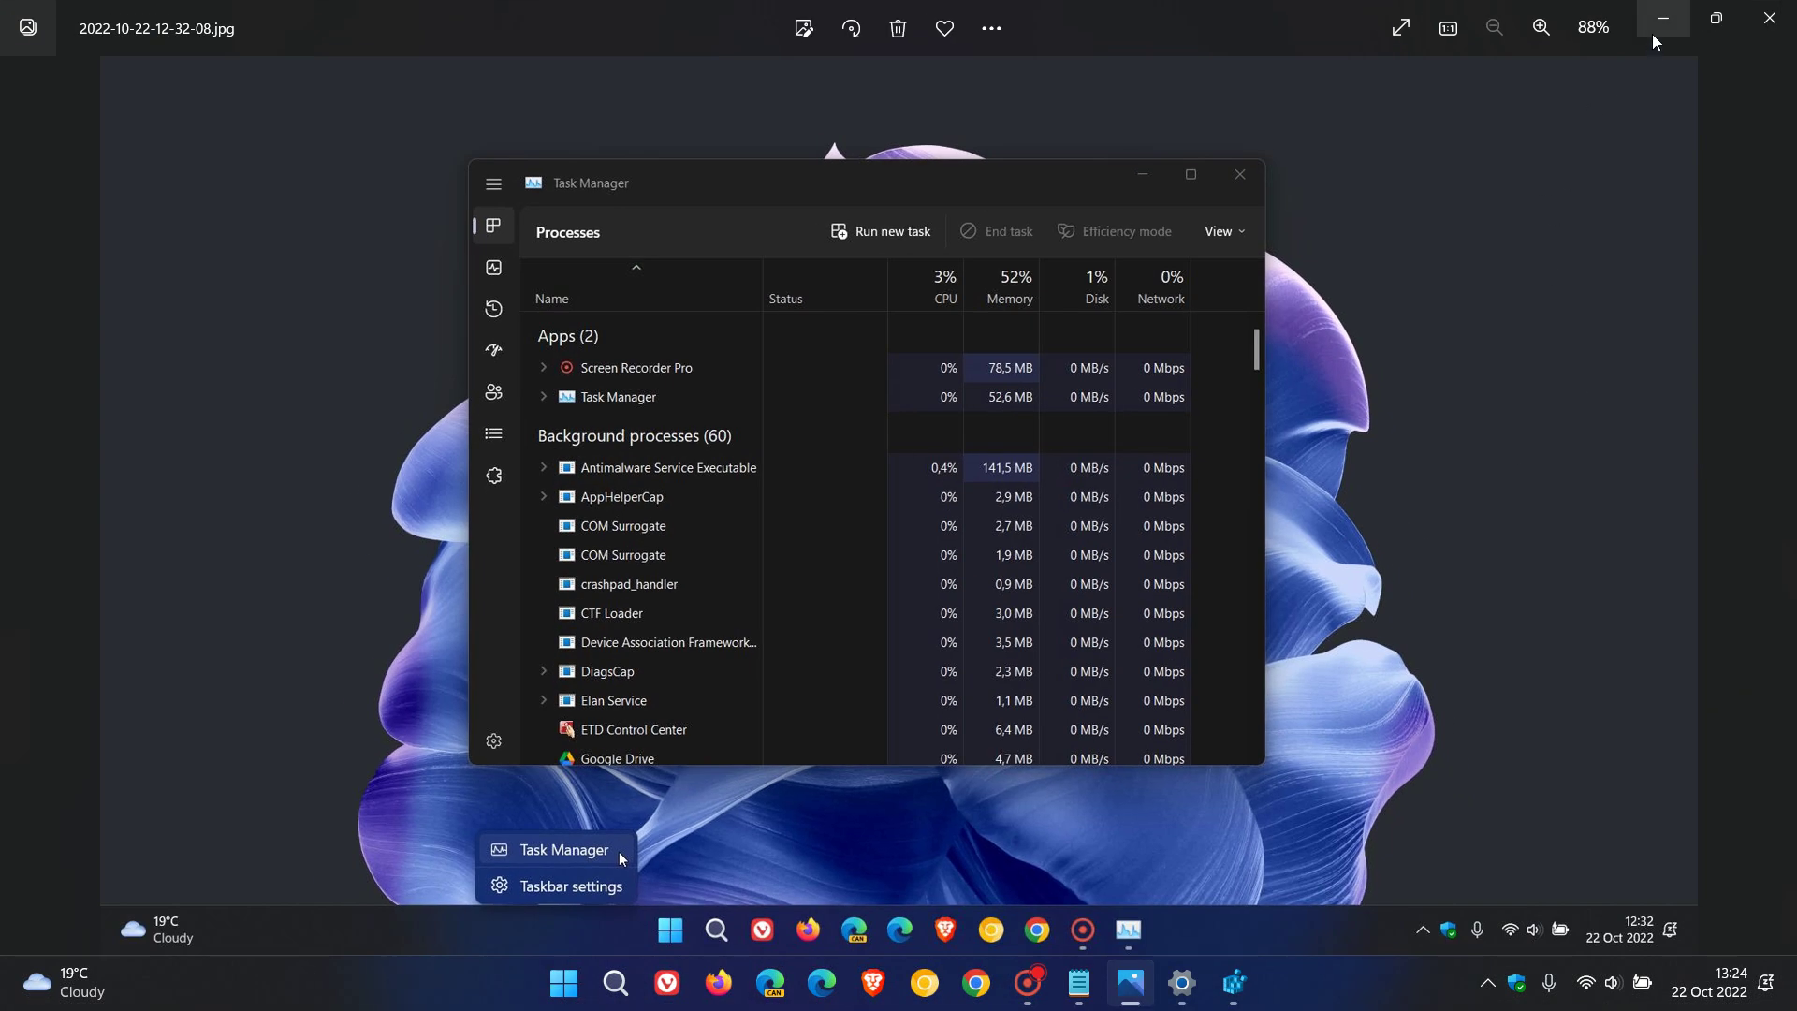